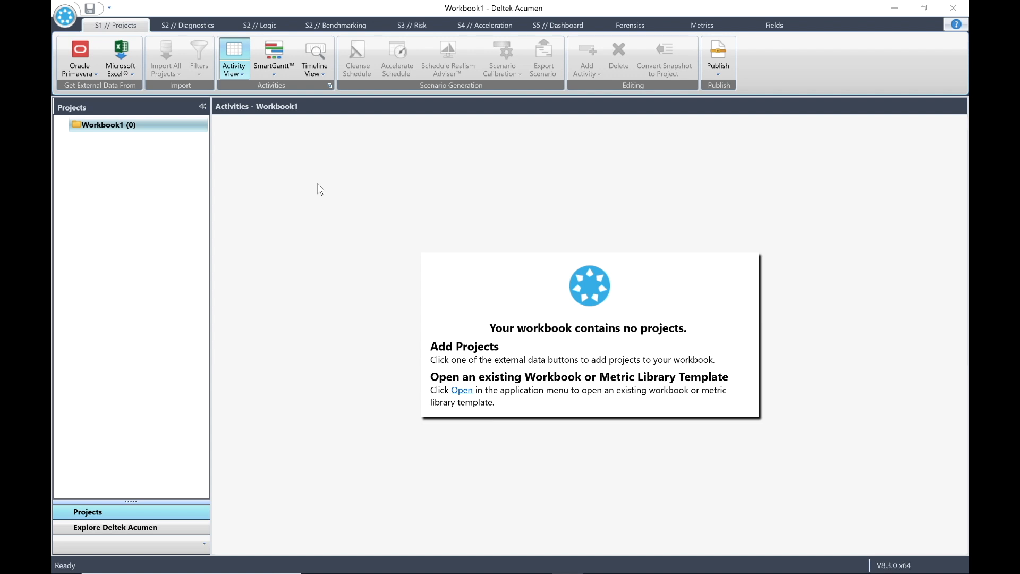
# Open the EPC Plan.afw workbook and show the EPC Schedule project in the S3 Risk view.
pyautogui.click(65, 18)
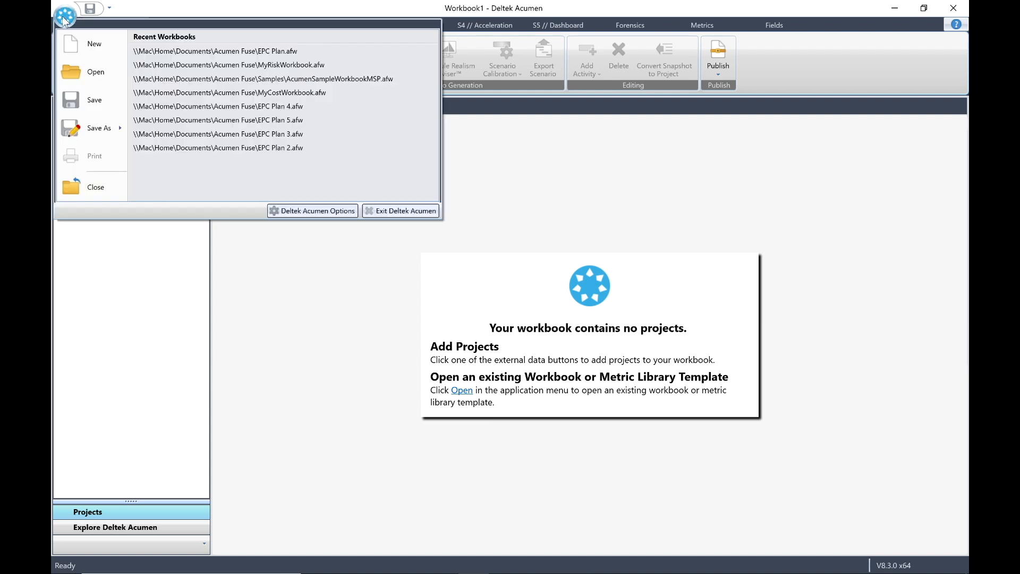
pyautogui.click(241, 52)
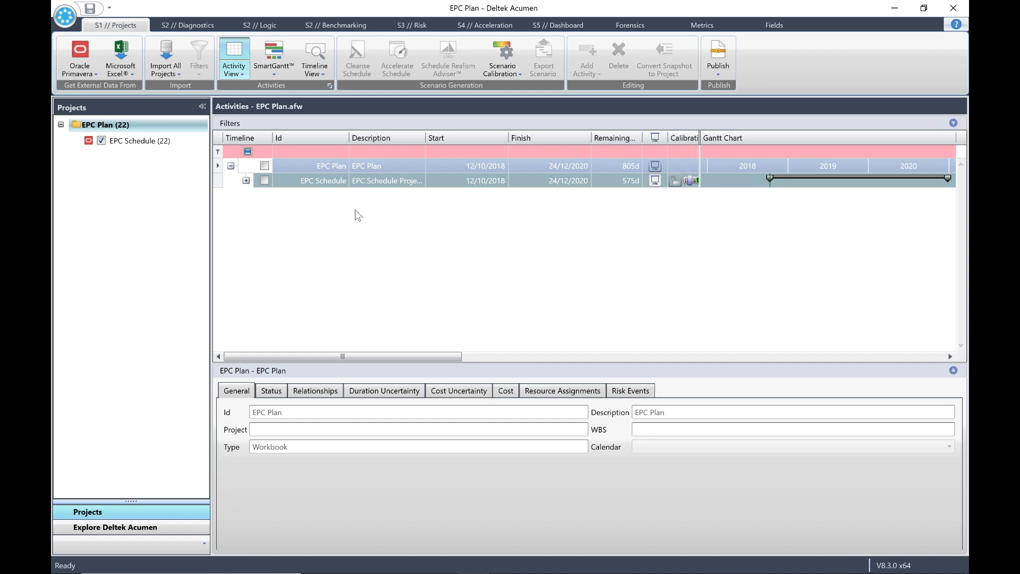
pyautogui.click(412, 25)
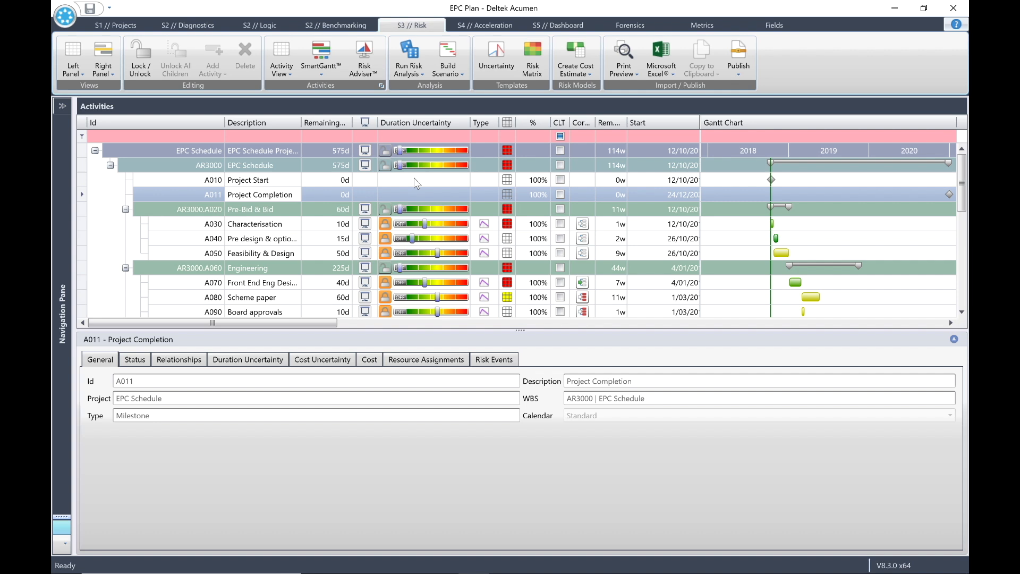
pyautogui.click(62, 106)
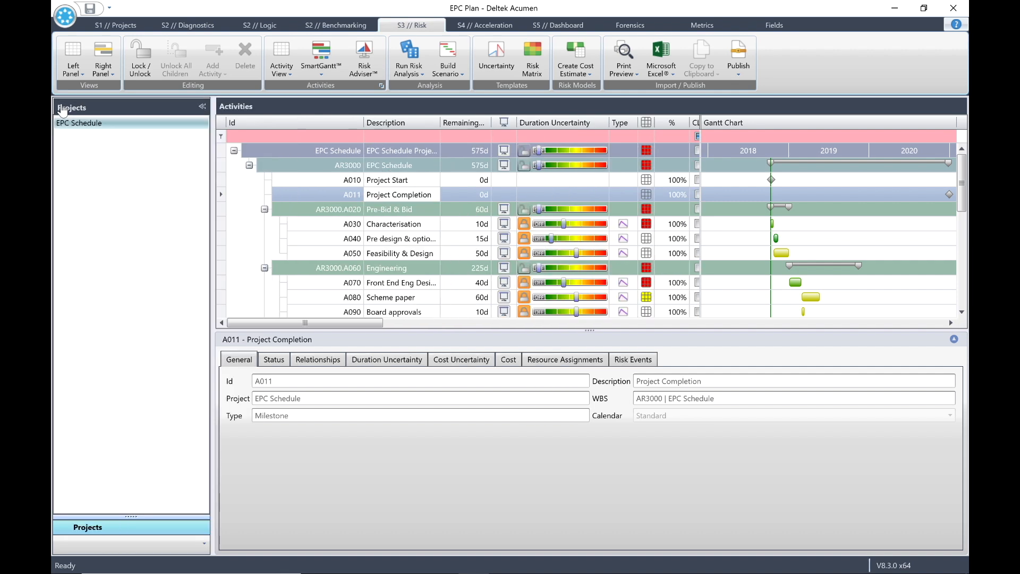
pyautogui.click(153, 126)
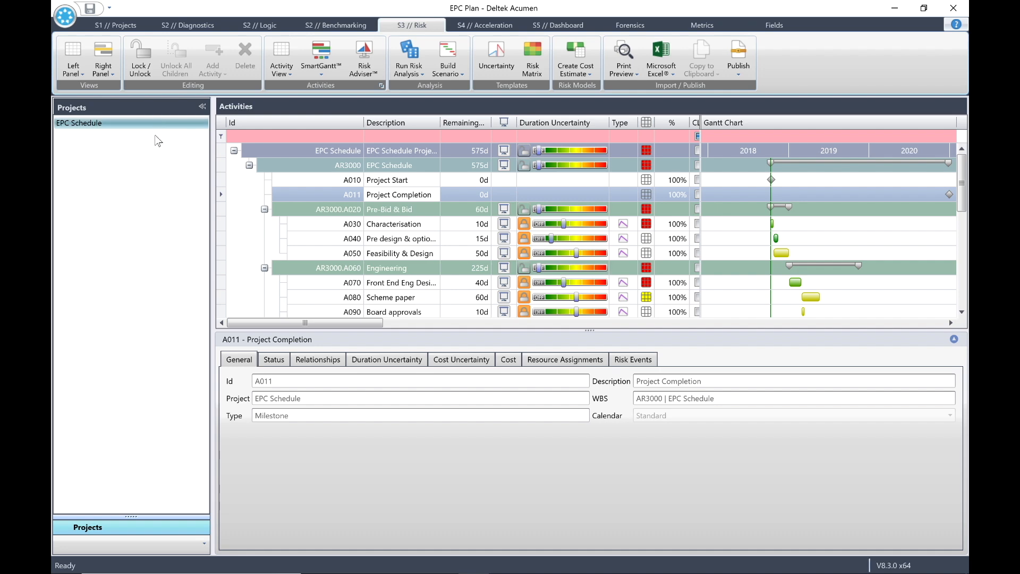
# Run the risk analysis on EPC Schedule with the Uncertainty Only (No Risk Events) scenario.
pyautogui.click(405, 75)
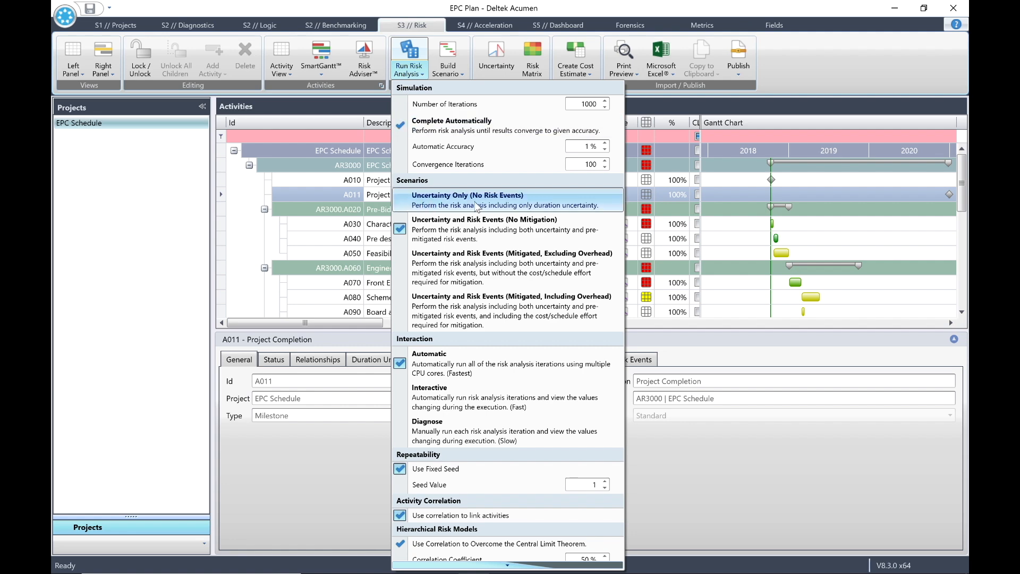
pyautogui.click(582, 192)
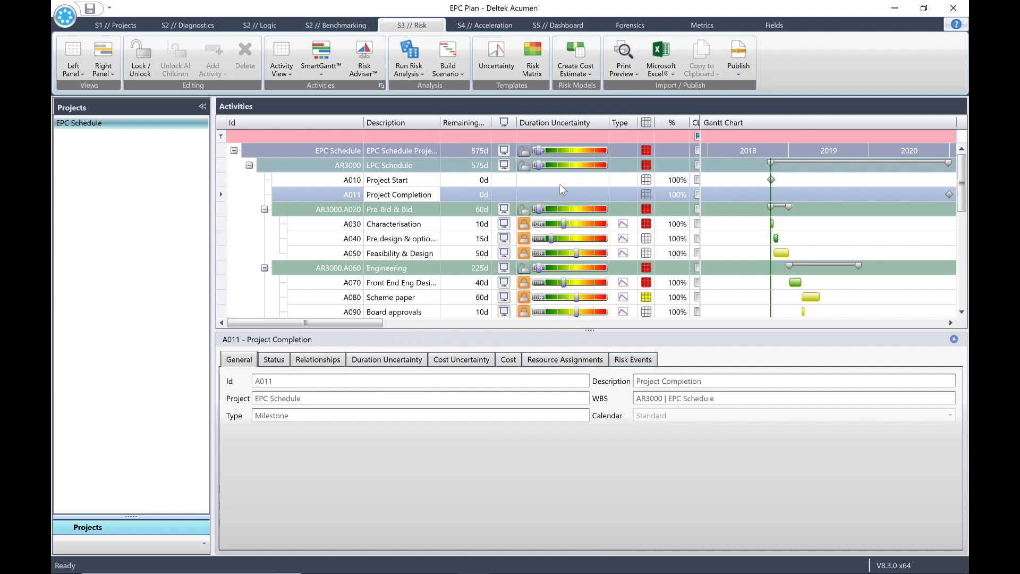
pyautogui.click(413, 53)
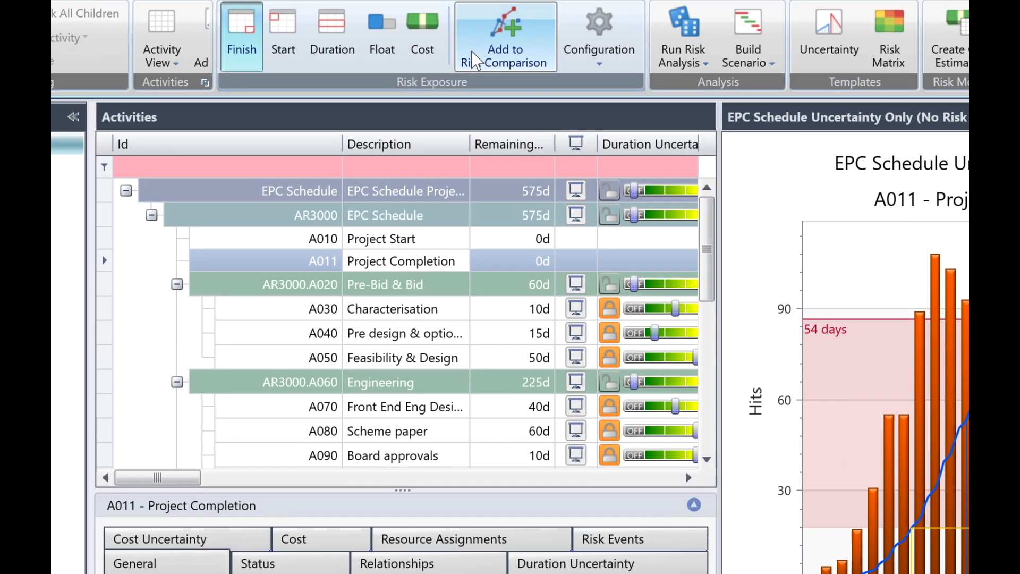
# Add the A011 Project Completion finish exposure to the risk comparison and display the Risk Exposure Comparison chart.
pyautogui.click(507, 53)
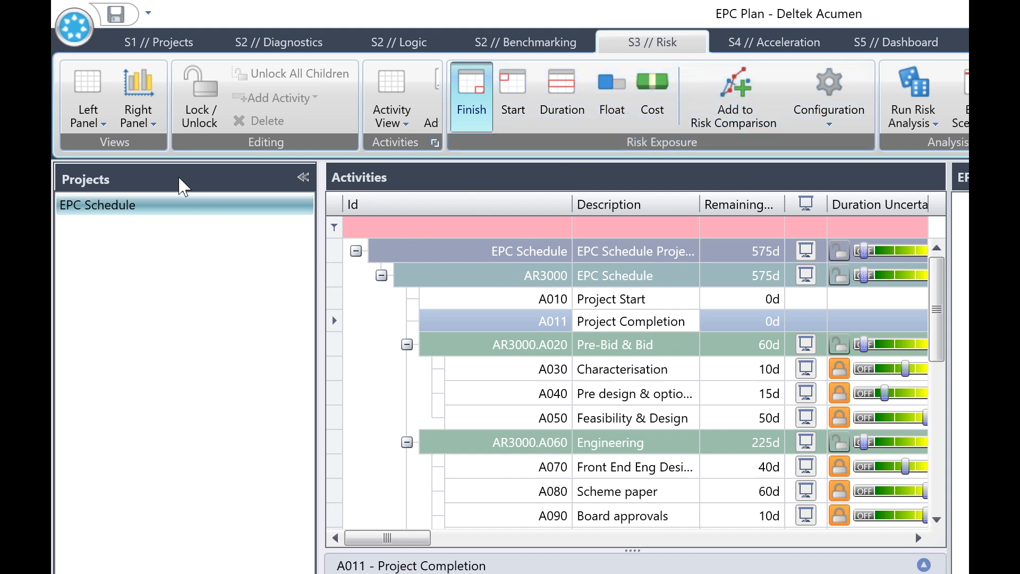
pyautogui.click(158, 129)
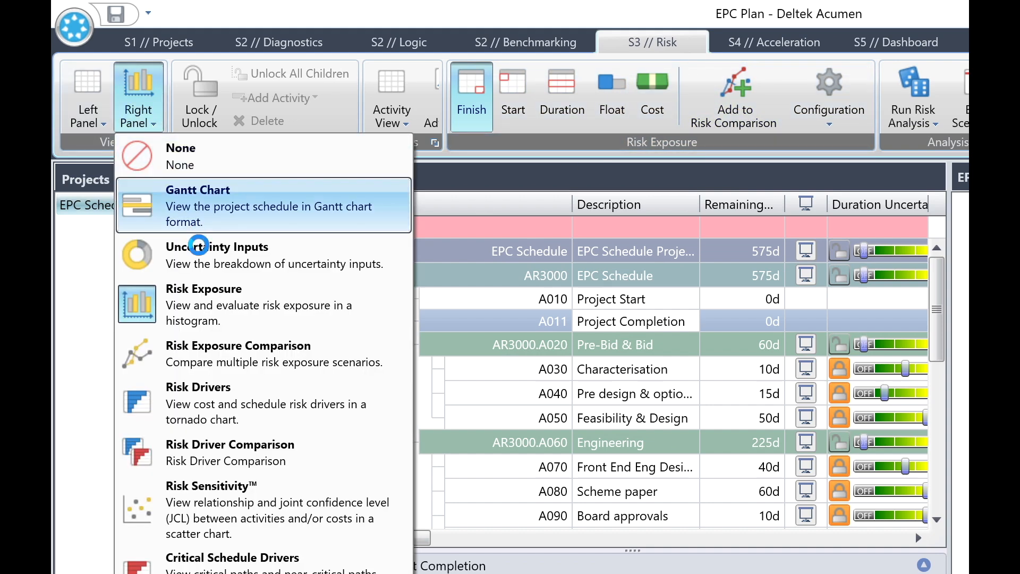
pyautogui.click(186, 355)
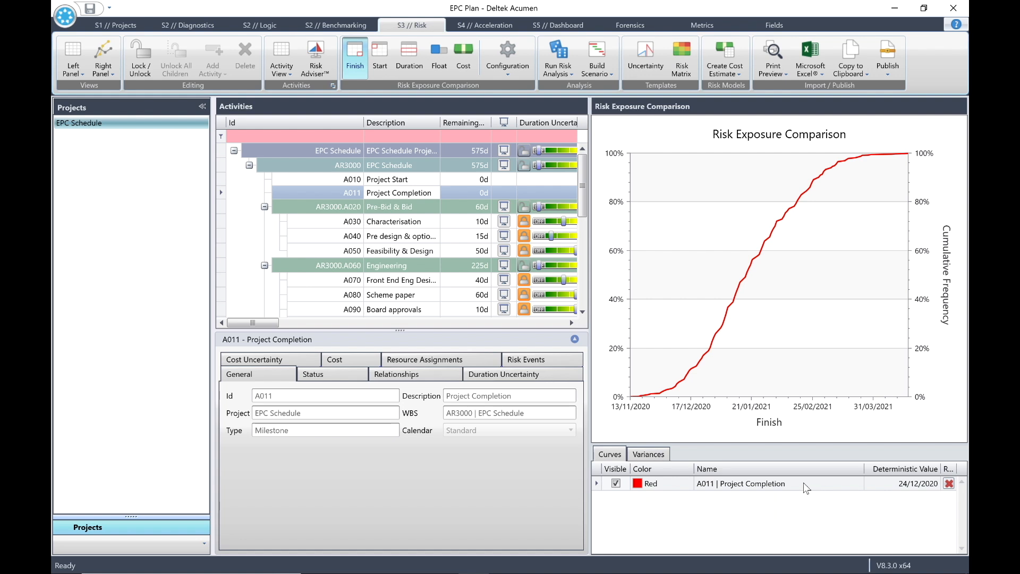
# Rename the red comparison curve to "Original Plan".
pyautogui.moveTo(804, 483); pyautogui.dragTo(703, 482)
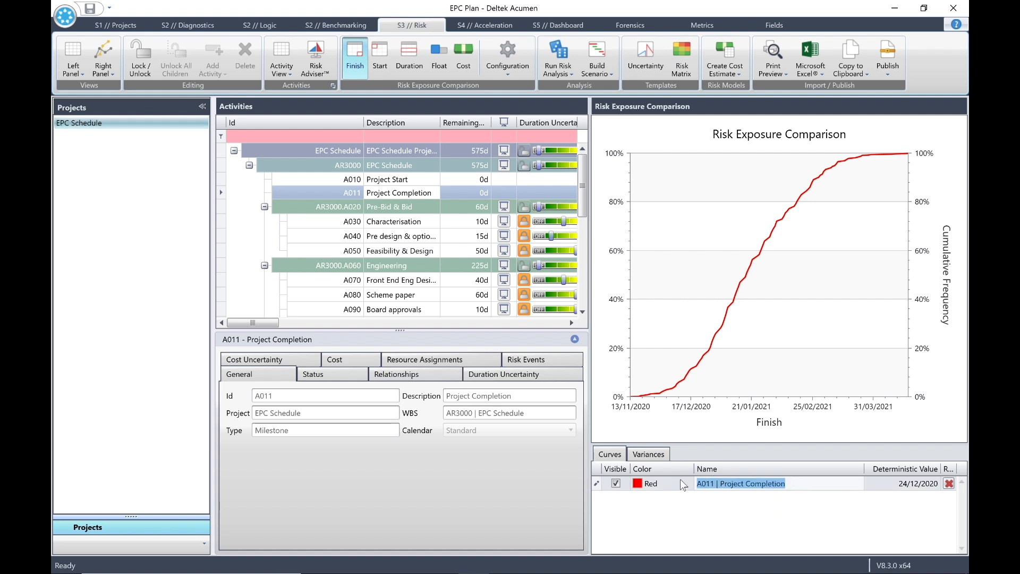
pyautogui.write('Original')
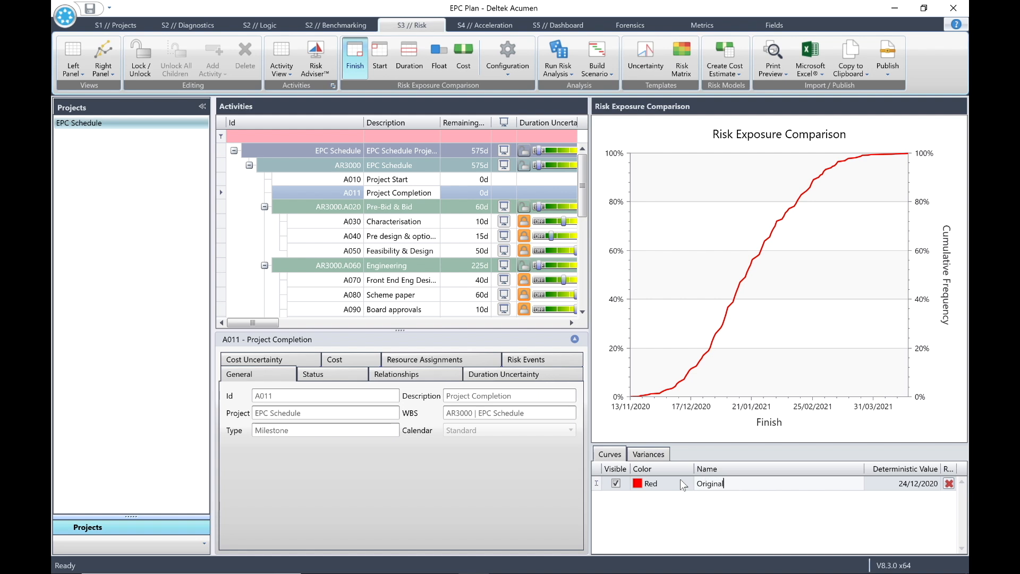
pyautogui.write(' Plan')
pyautogui.press('Tab')
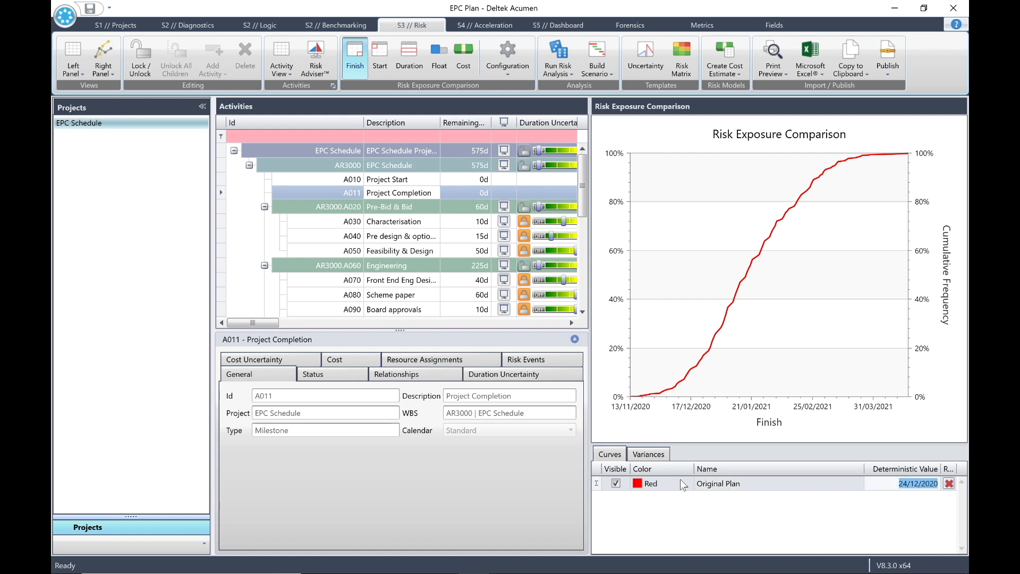
pyautogui.click(754, 525)
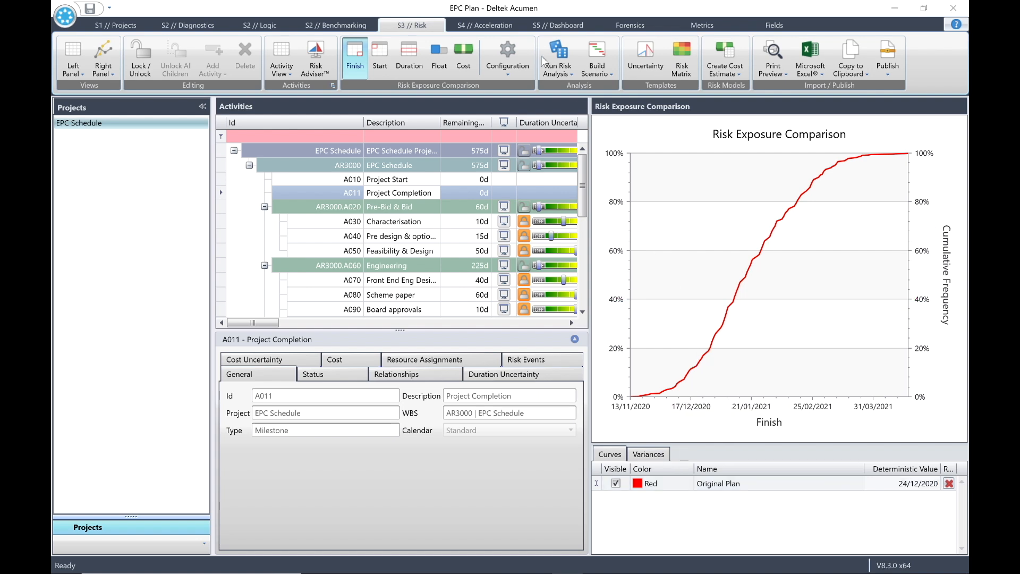
# Run the risk analysis with the Uncertainty and Risk Events (No Mitigation) scenario.
pyautogui.click(569, 72)
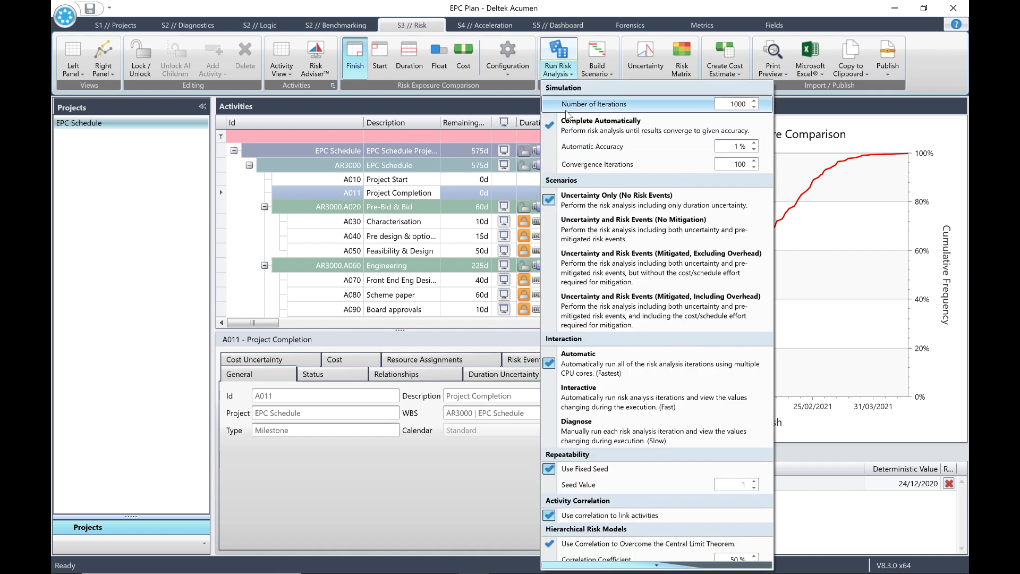
pyautogui.click(619, 225)
pyautogui.click(564, 50)
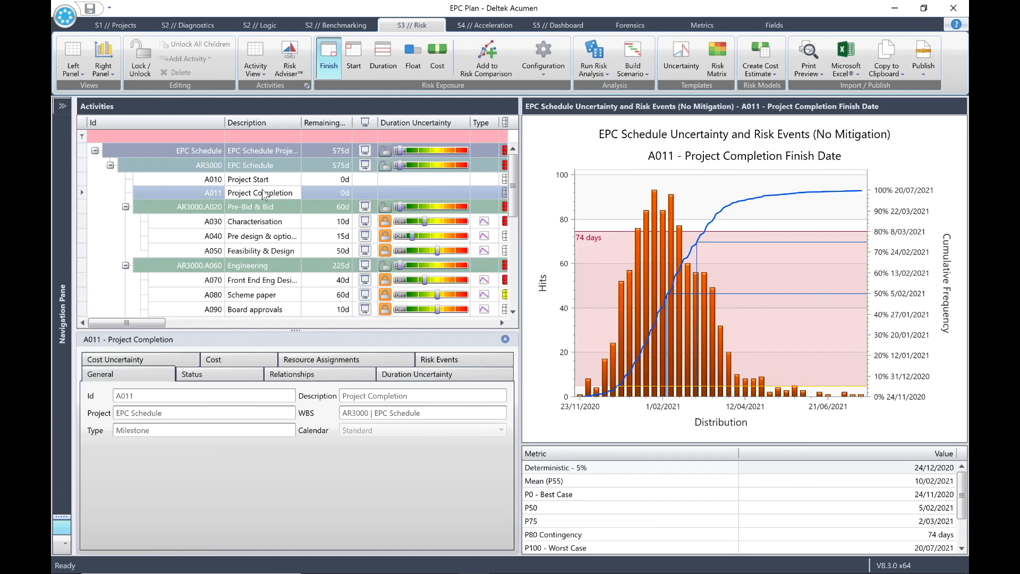
# Add Project Completion's unmitigated finish exposure to the comparison and return to the Risk Exposure Comparison chart.
pyautogui.click(266, 196)
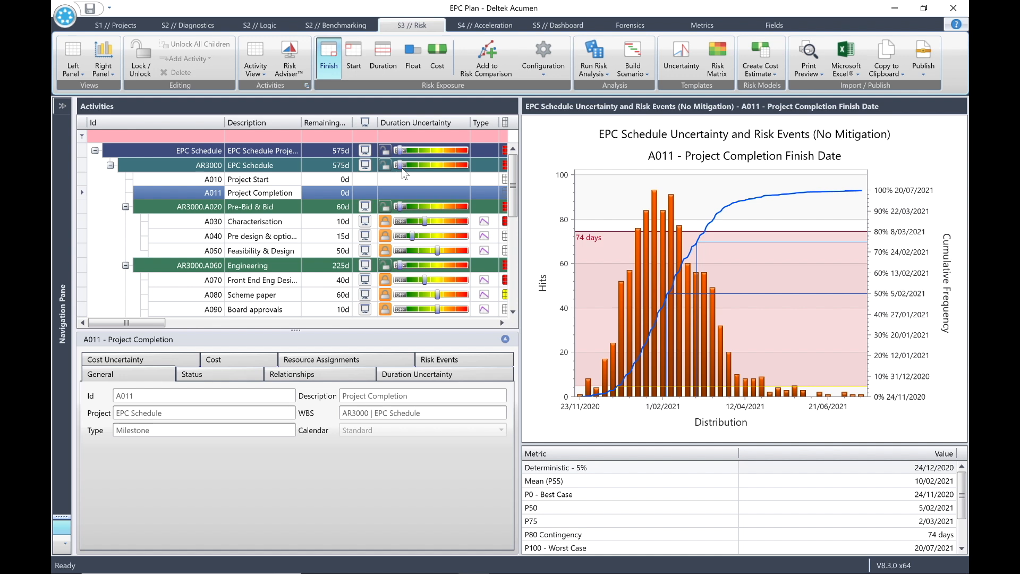
pyautogui.click(489, 64)
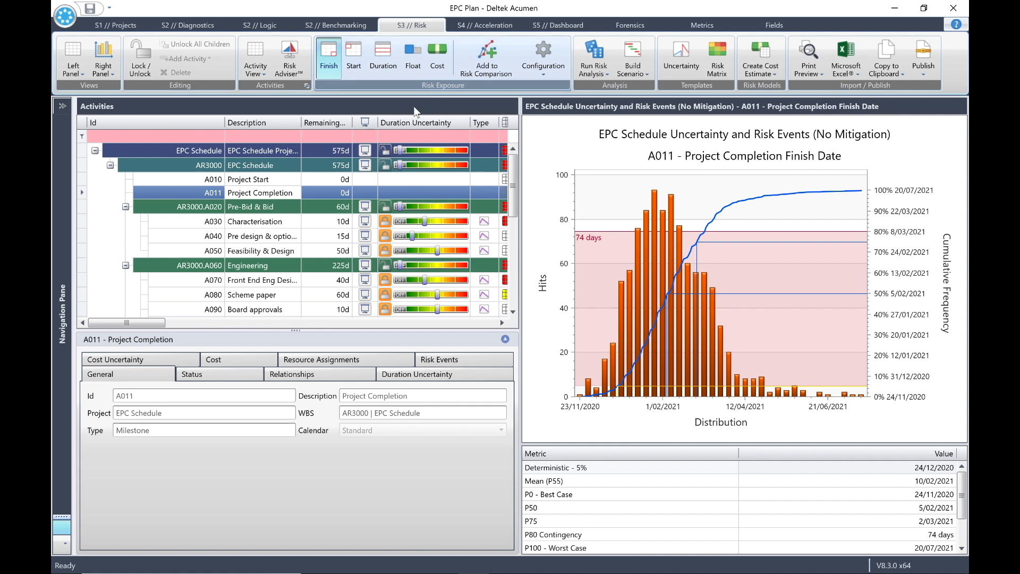
pyautogui.click(104, 62)
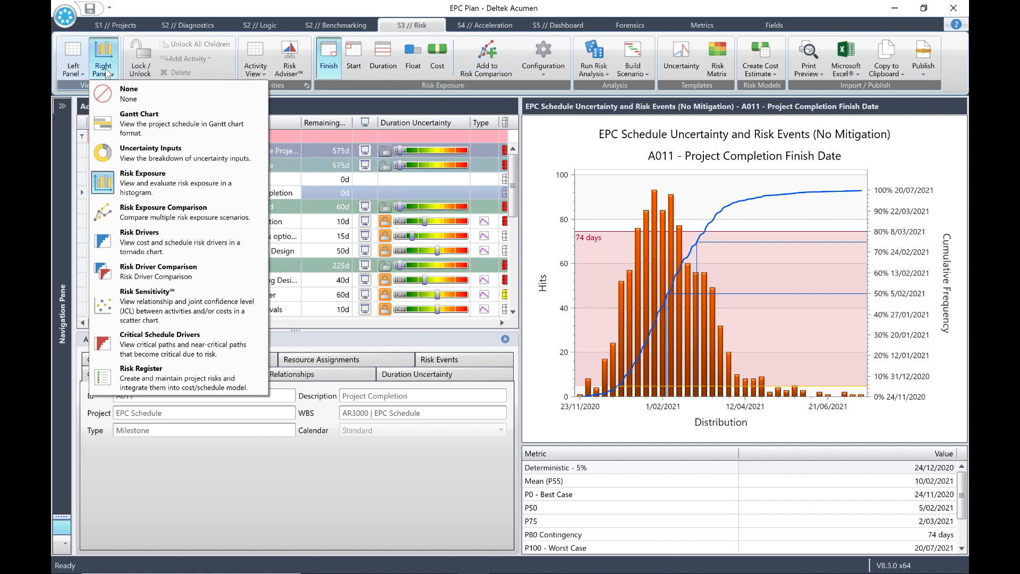
pyautogui.click(168, 216)
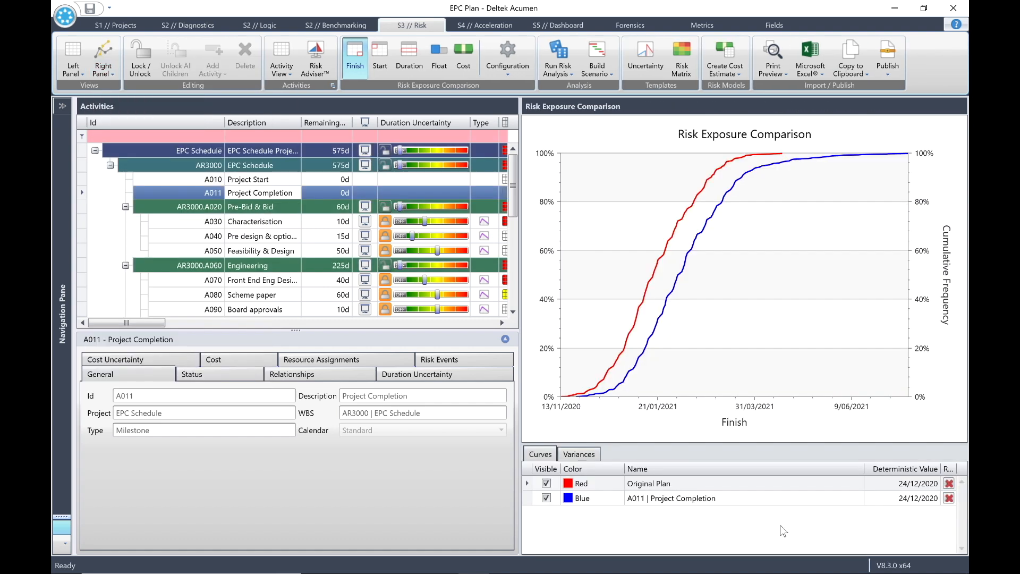
# Rename the blue comparison curve to "Premitigated Plan" and mark the gap between the two curves at about 80%.
pyautogui.click(616, 500)
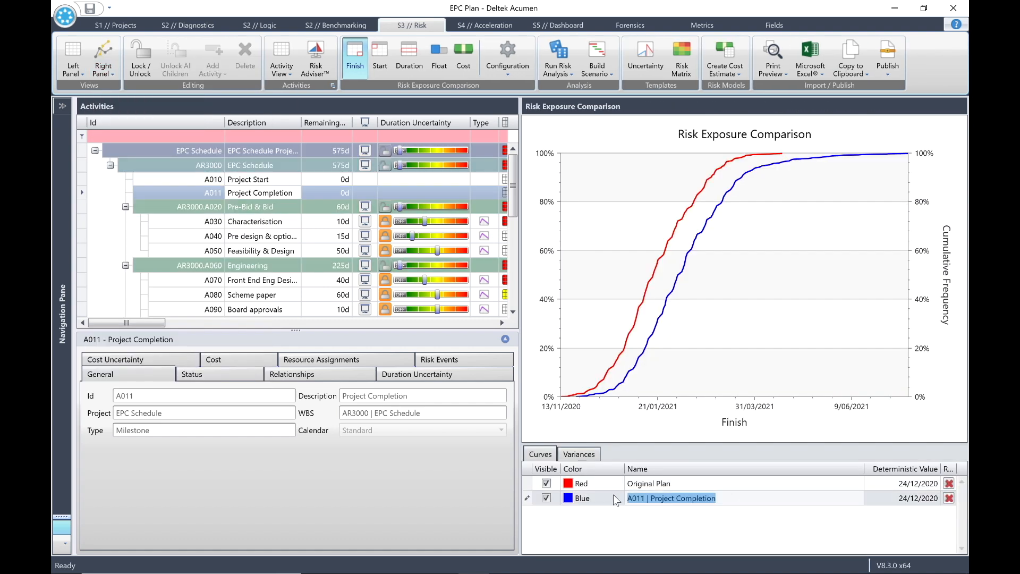
pyautogui.write('Premitigated Pla')
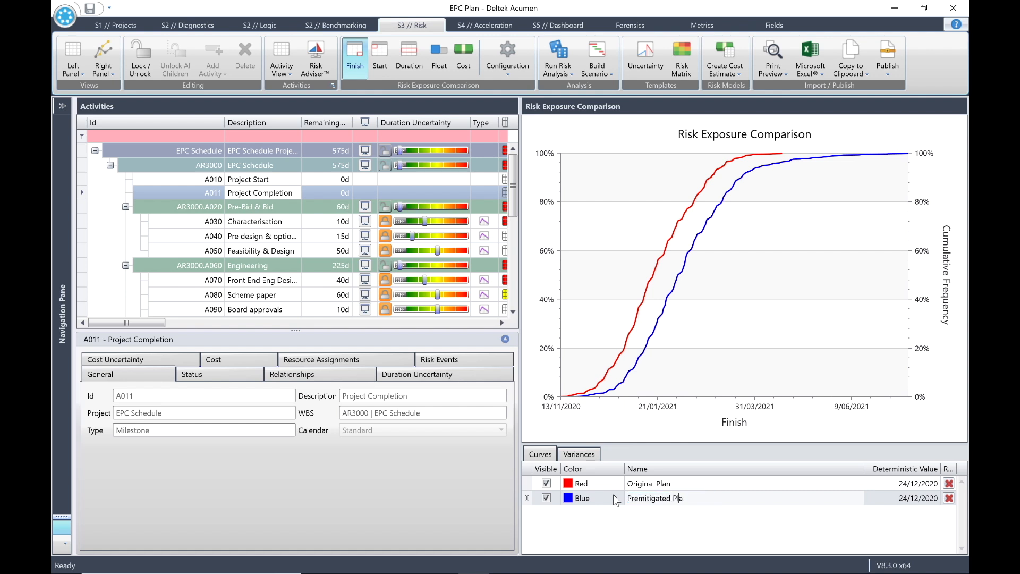
pyautogui.write('n')
pyautogui.press('Return')
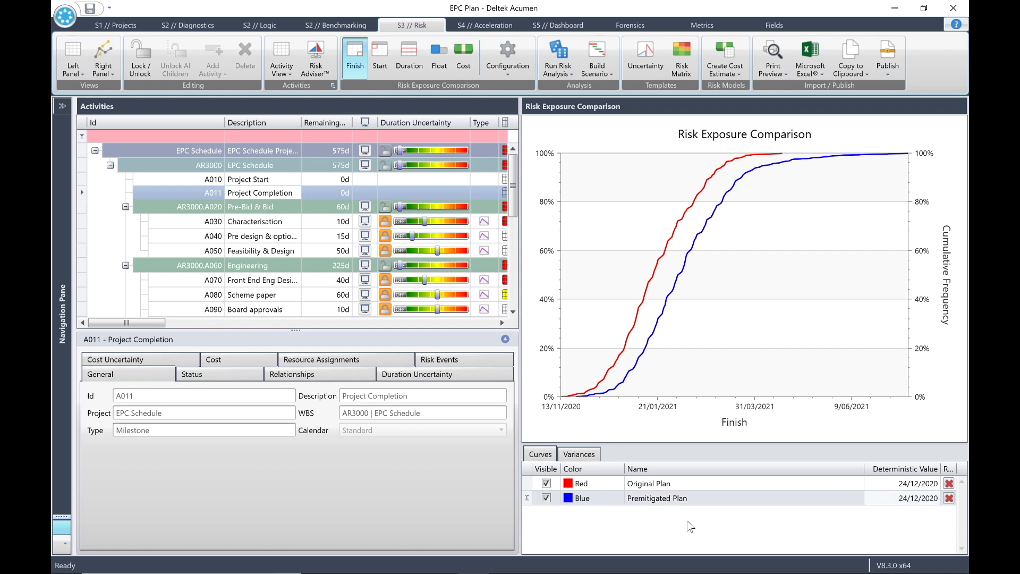
pyautogui.press('Tab')
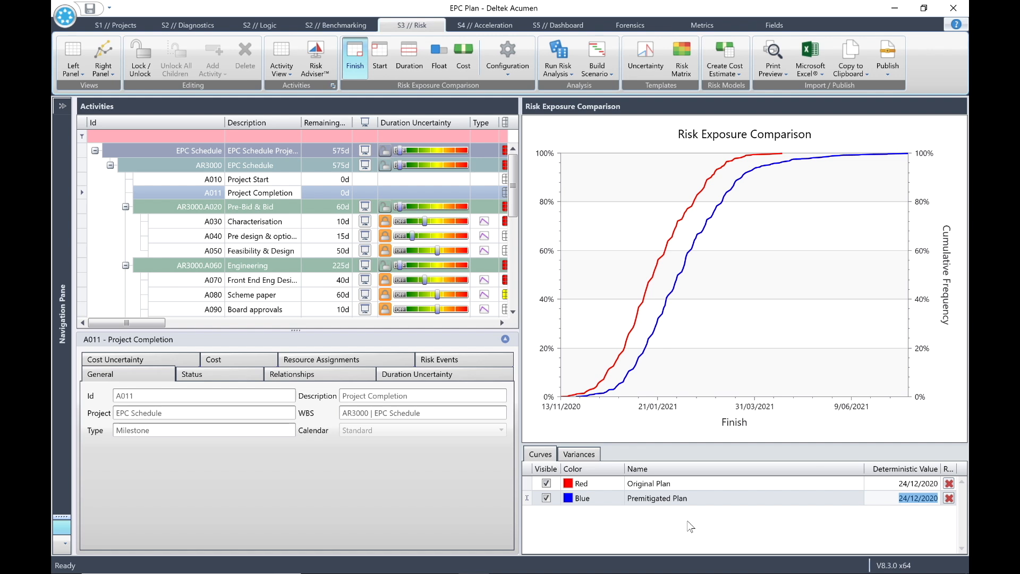
pyautogui.click(710, 207)
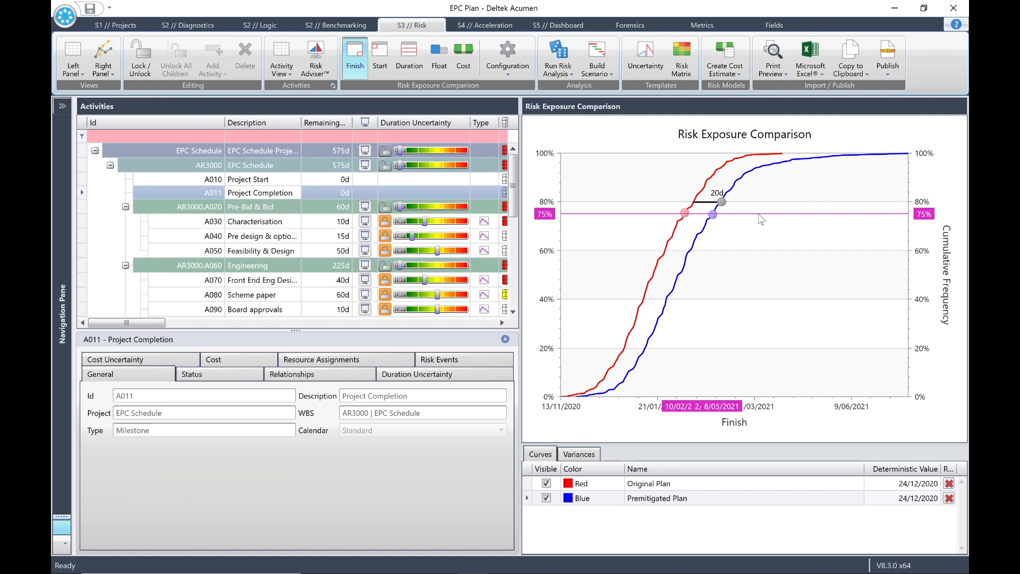
# Display the Risk Drivers tornado chart for Project Completion with risk exposure calculated at P80, and inspect the A160 Site mobilisation contributions.
pyautogui.click(105, 65)
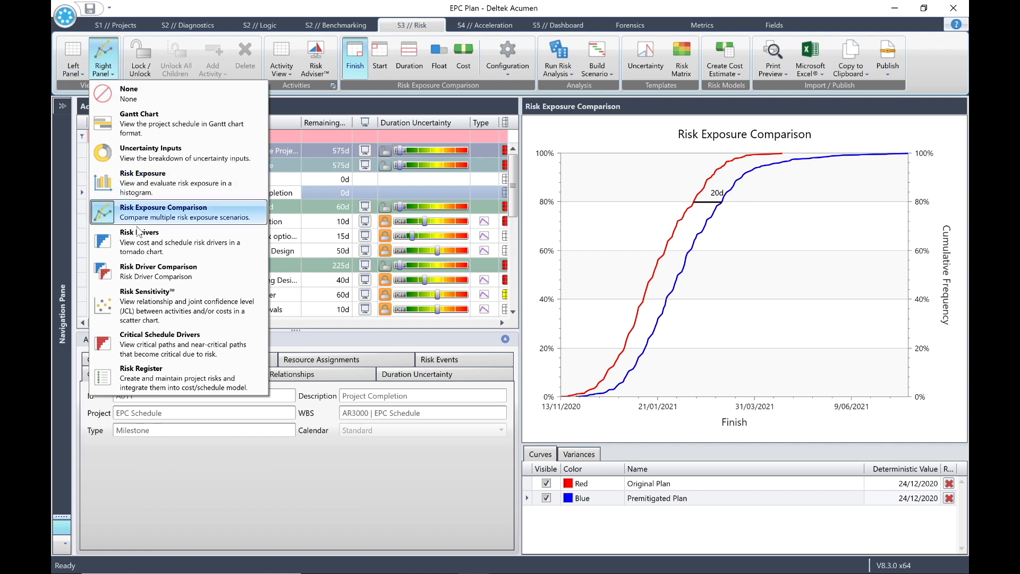
pyautogui.click(154, 250)
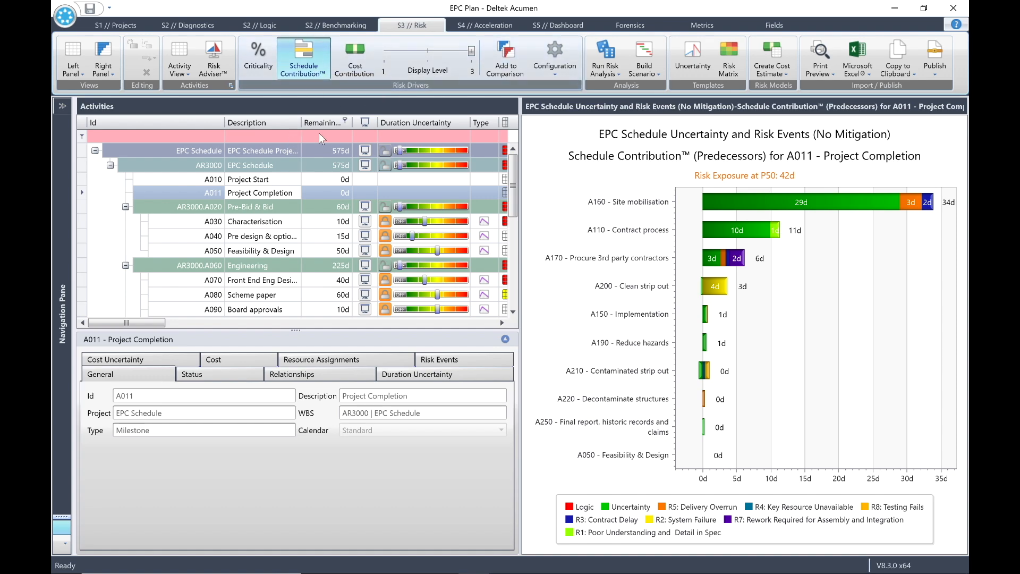
pyautogui.click(558, 67)
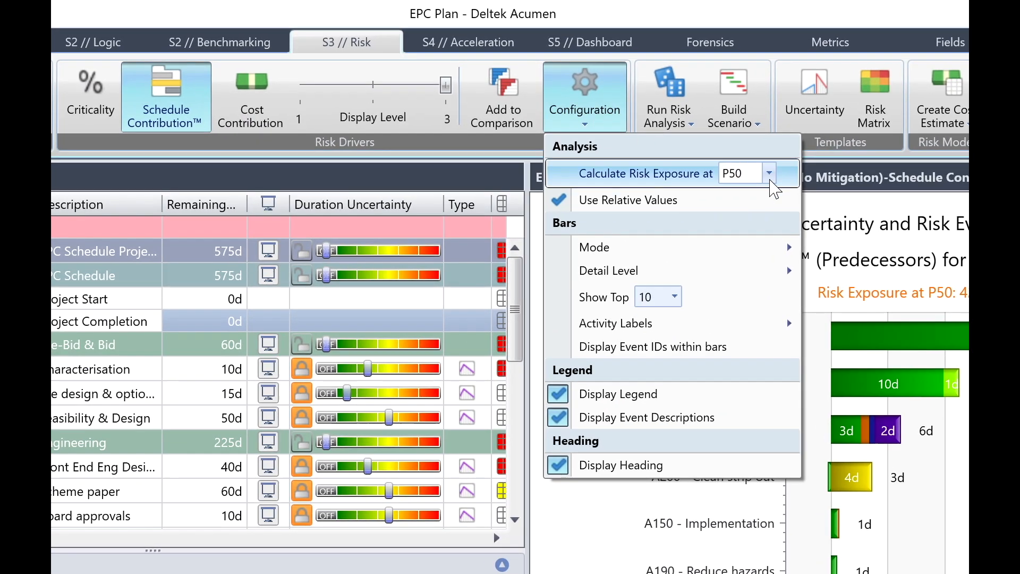
pyautogui.click(770, 173)
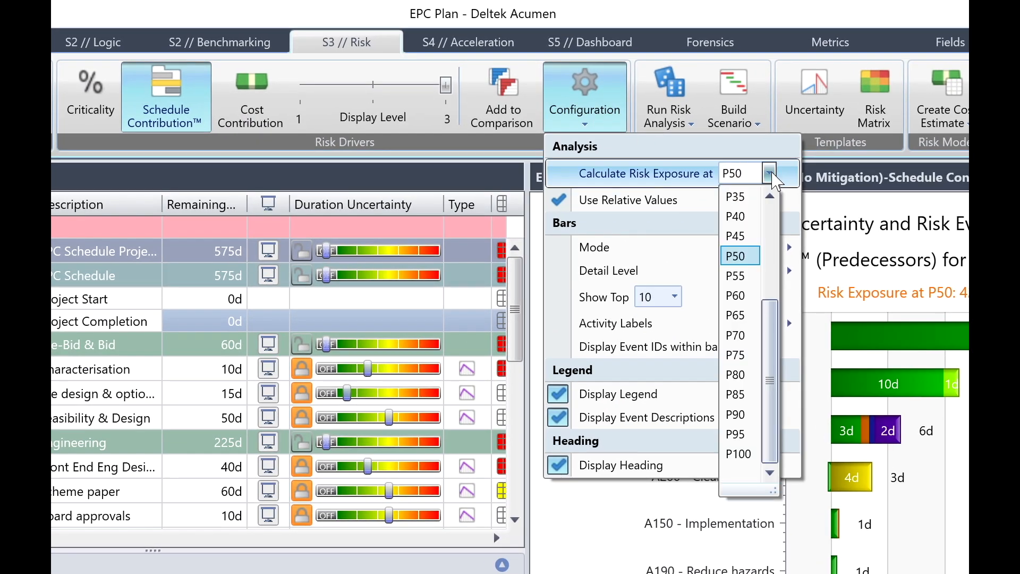
pyautogui.click(738, 374)
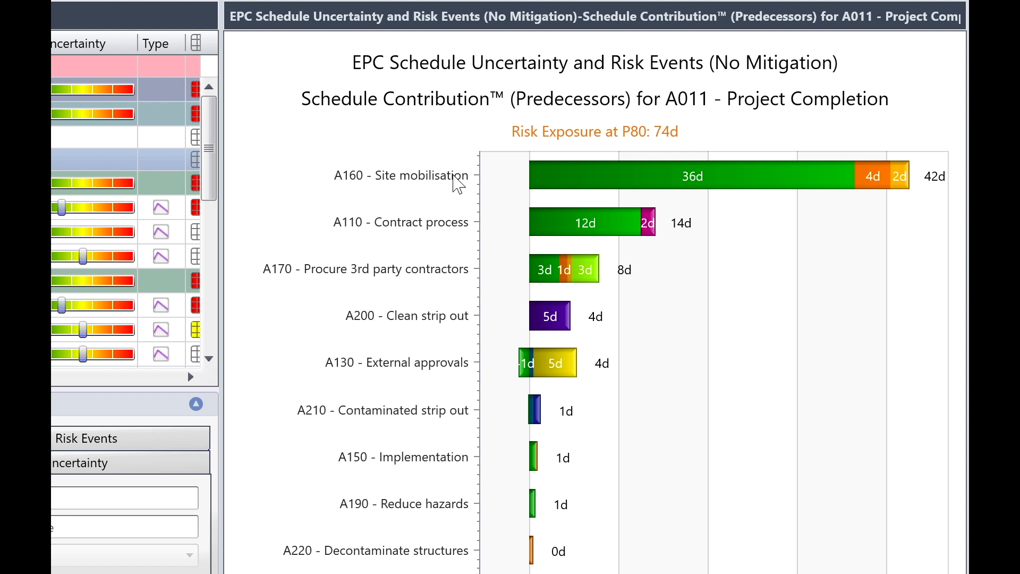
pyautogui.moveTo(676, 183)
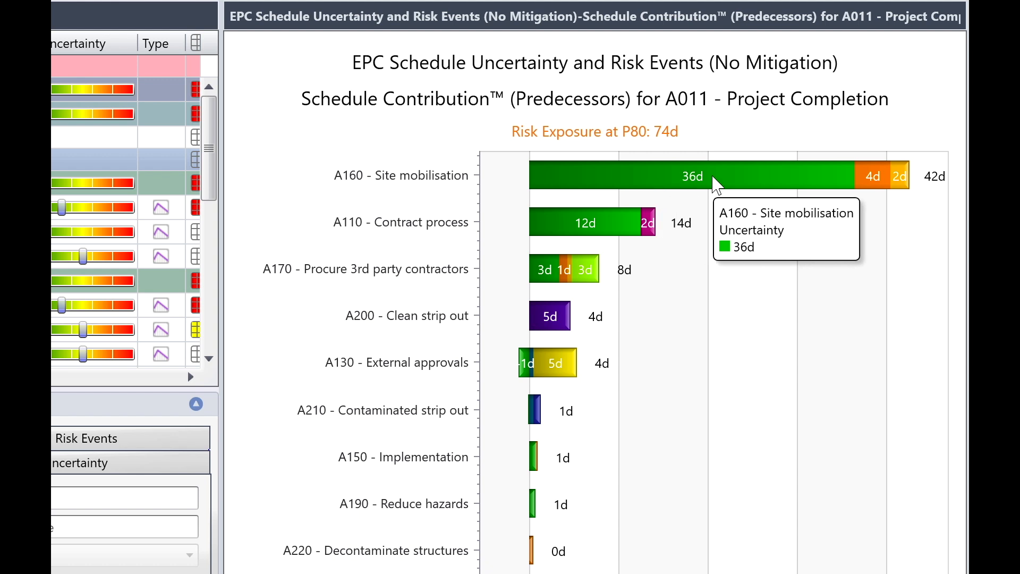
pyautogui.moveTo(872, 178)
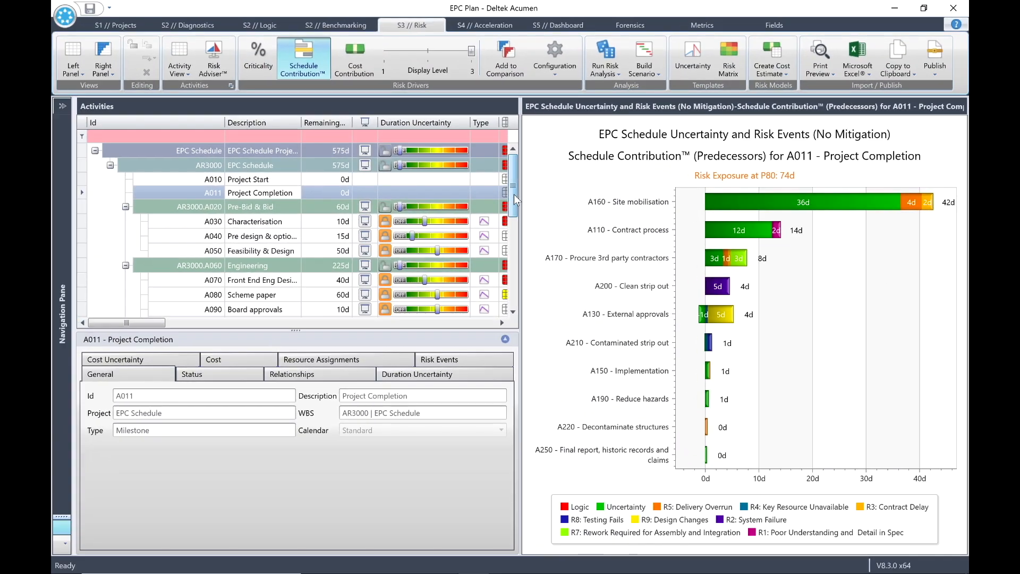
# Create a copy of the current EPC Schedule risk analysis model as an alternate scenario.
pyautogui.moveTo(514, 193); pyautogui.dragTo(511, 307)
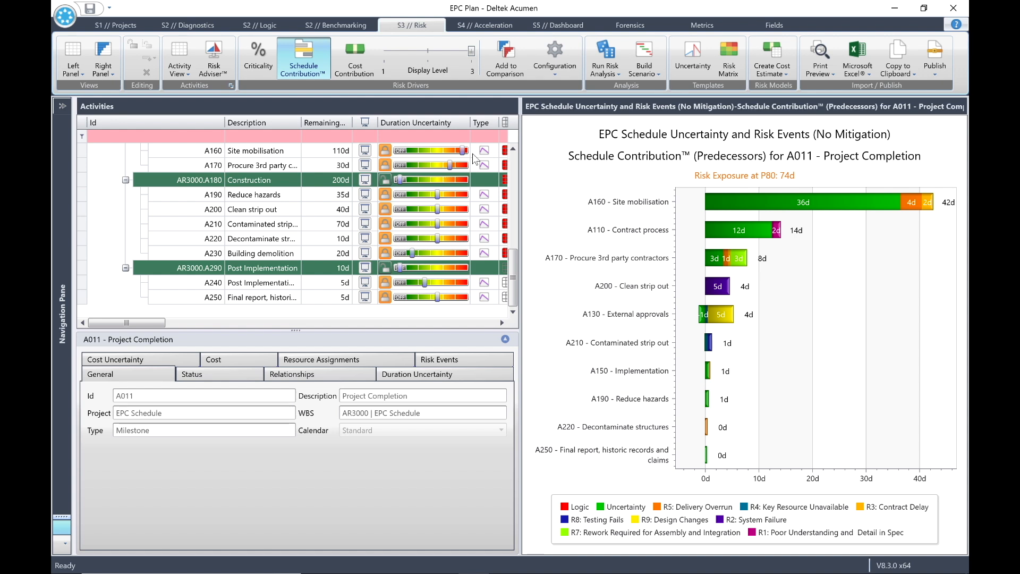
pyautogui.click(644, 70)
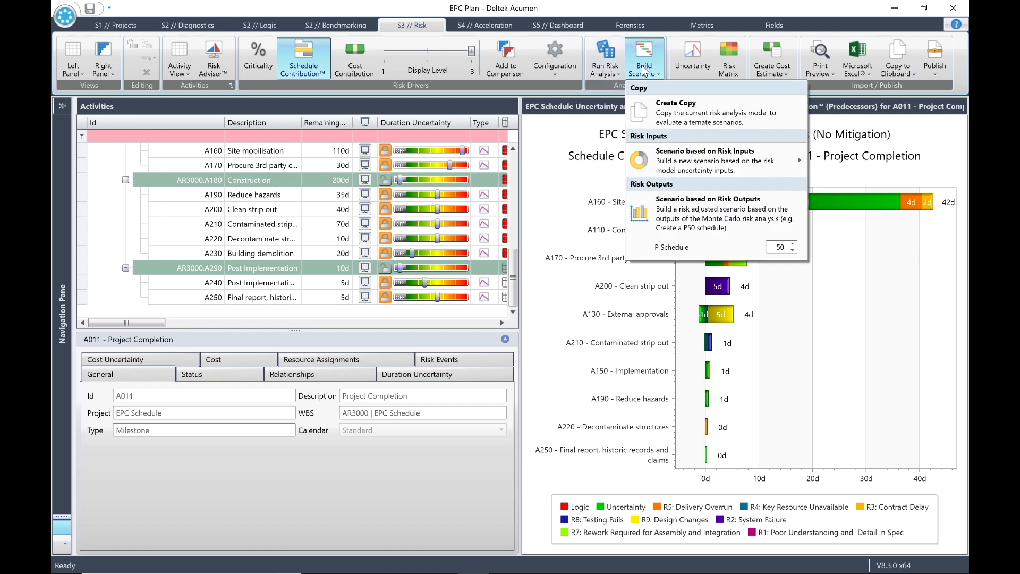
pyautogui.click(691, 121)
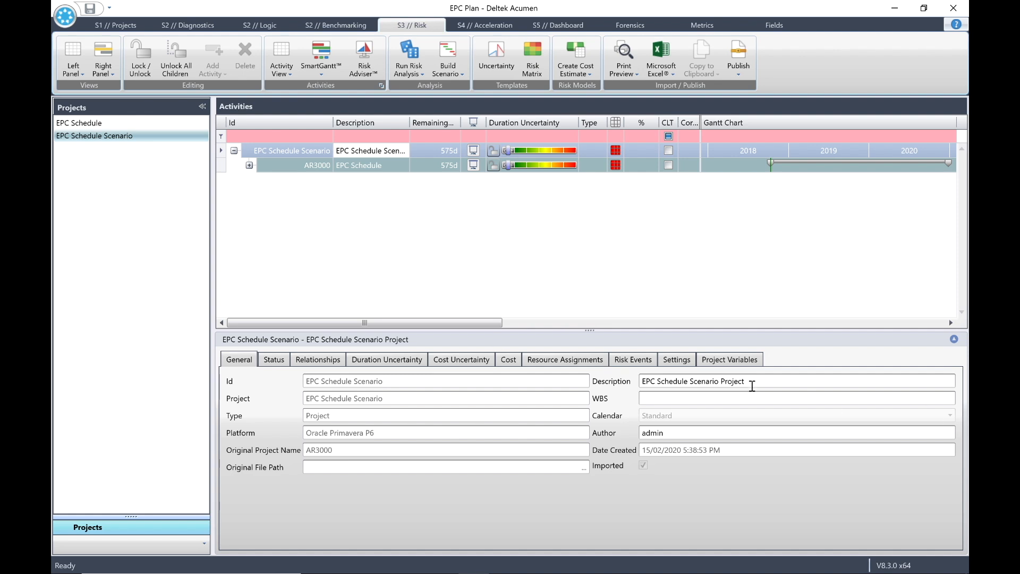
# Change the copied scenario's description to "Initial Mitigation", save the file and select the renamed project.
pyautogui.moveTo(747, 382); pyautogui.dragTo(618, 386)
pyautogui.write('Initia')
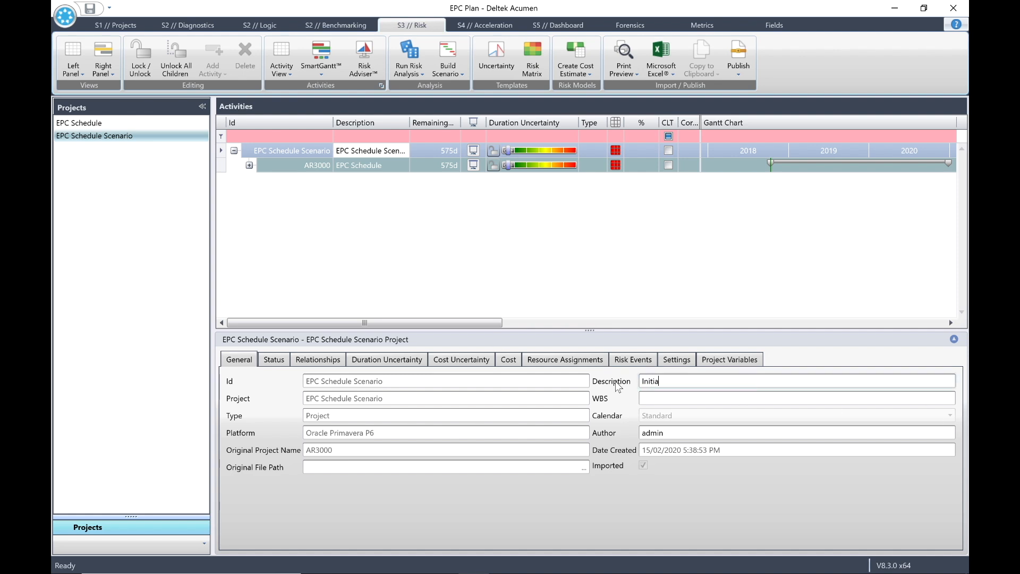
pyautogui.write('l Mitigation')
pyautogui.press('Return')
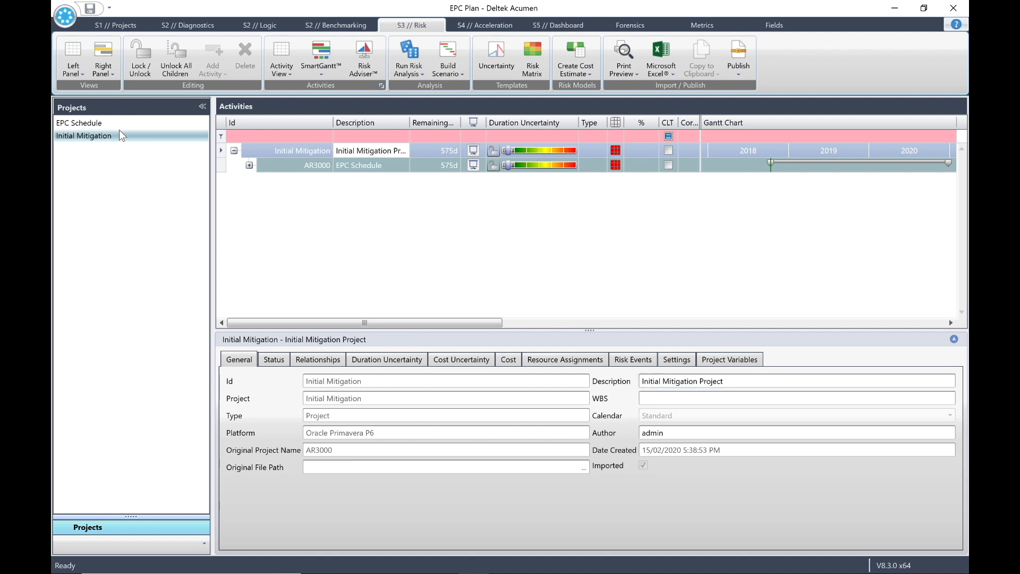
pyautogui.click(90, 9)
pyautogui.click(127, 138)
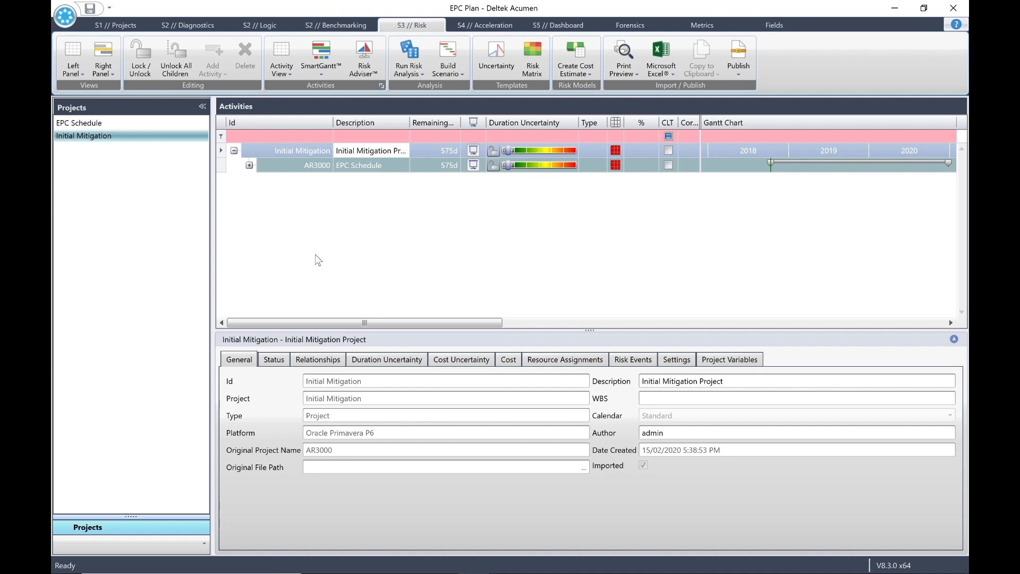
# Expand the activities to display level 3 and lower A160 Site mobilisation's duration uncertainty one level to match A170's.
pyautogui.click(281, 71)
pyautogui.moveTo(322, 94)
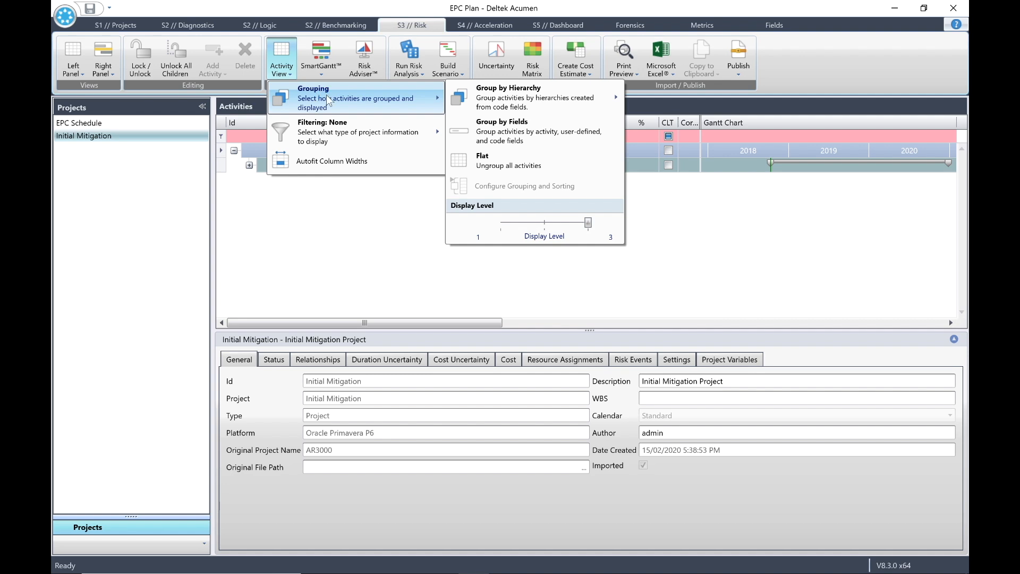
pyautogui.click(588, 223)
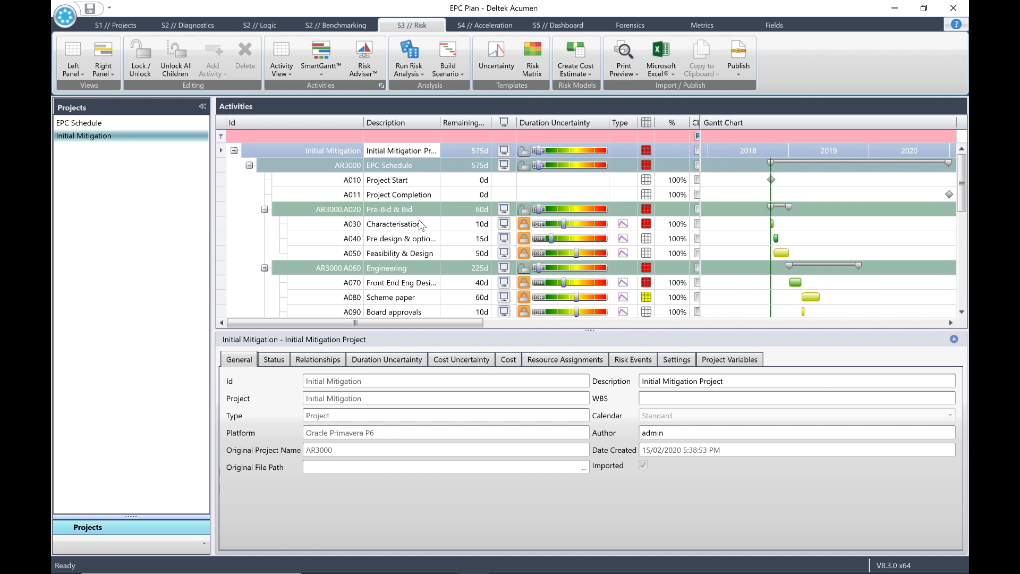
pyautogui.moveTo(967, 189); pyautogui.dragTo(964, 271)
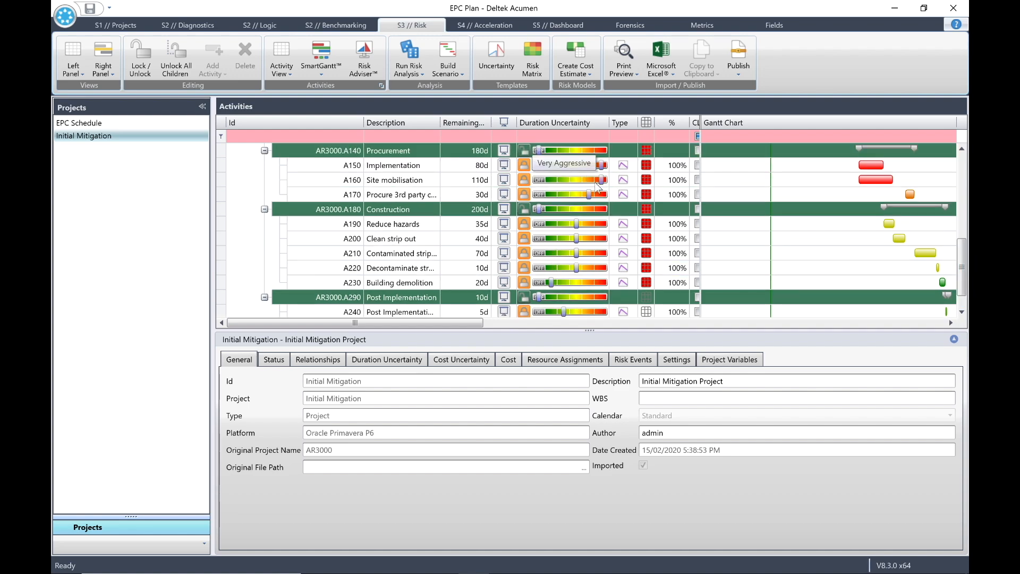
pyautogui.moveTo(601, 180); pyautogui.dragTo(590, 185)
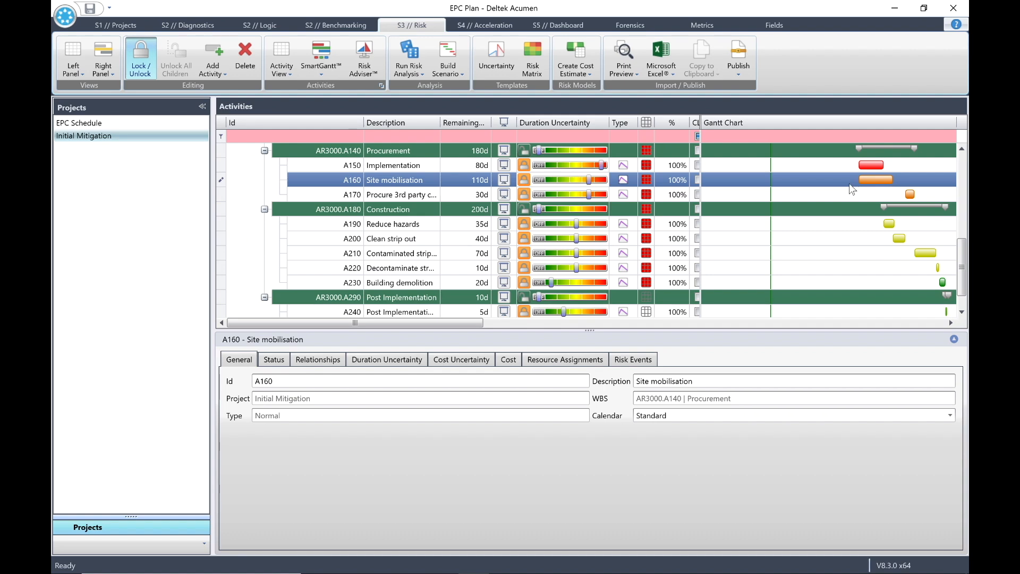
# Run the risk analysis on the Initial Mitigation project with Uncertainty and Risk Events (No Mitigation).
pyautogui.click(408, 72)
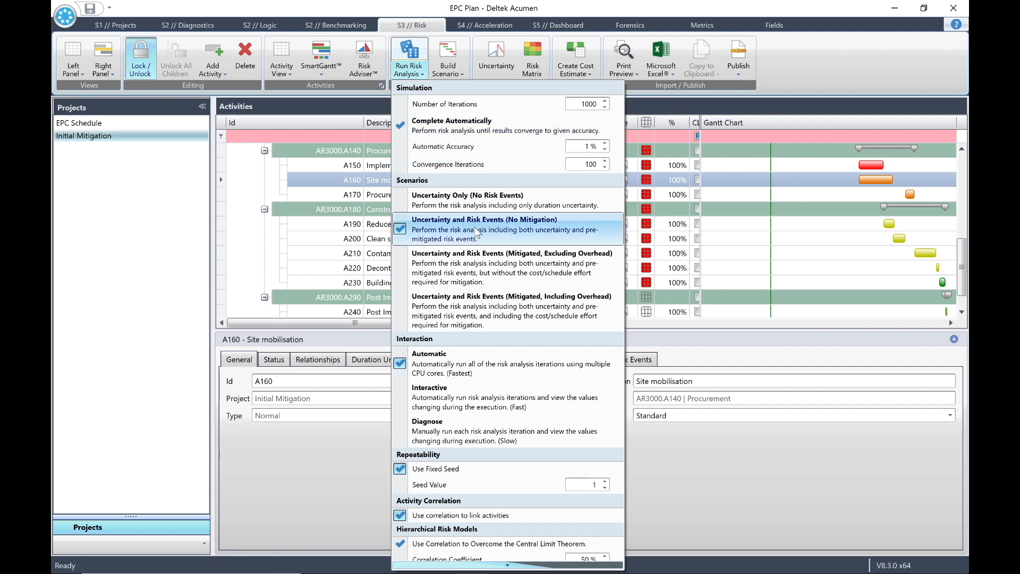
pyautogui.click(533, 232)
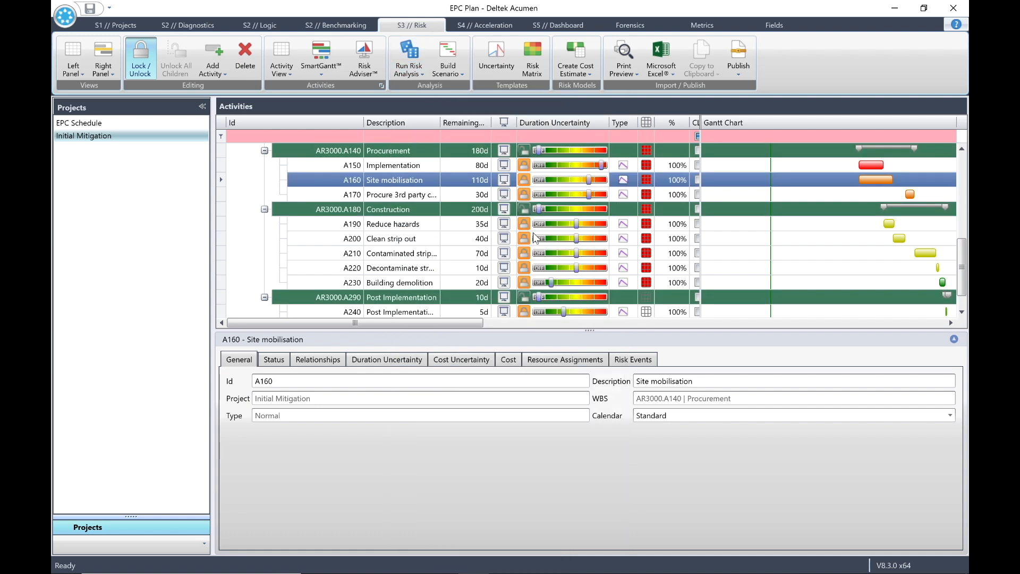
pyautogui.click(409, 55)
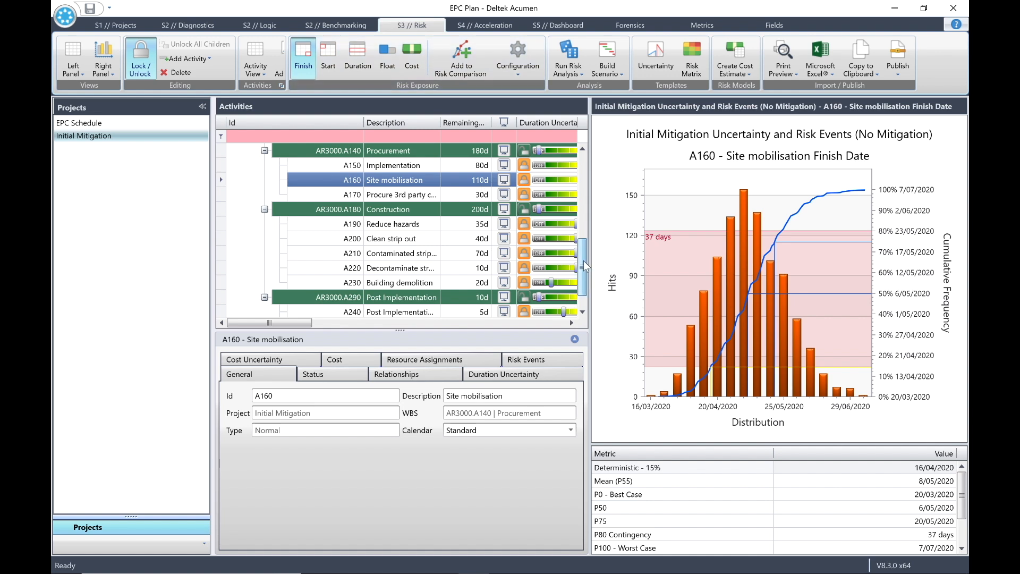
# Show Project Completion's finish exposure in the Risk Exposure Comparison and name its green curve "Initial Mitigation".
pyautogui.click(411, 193)
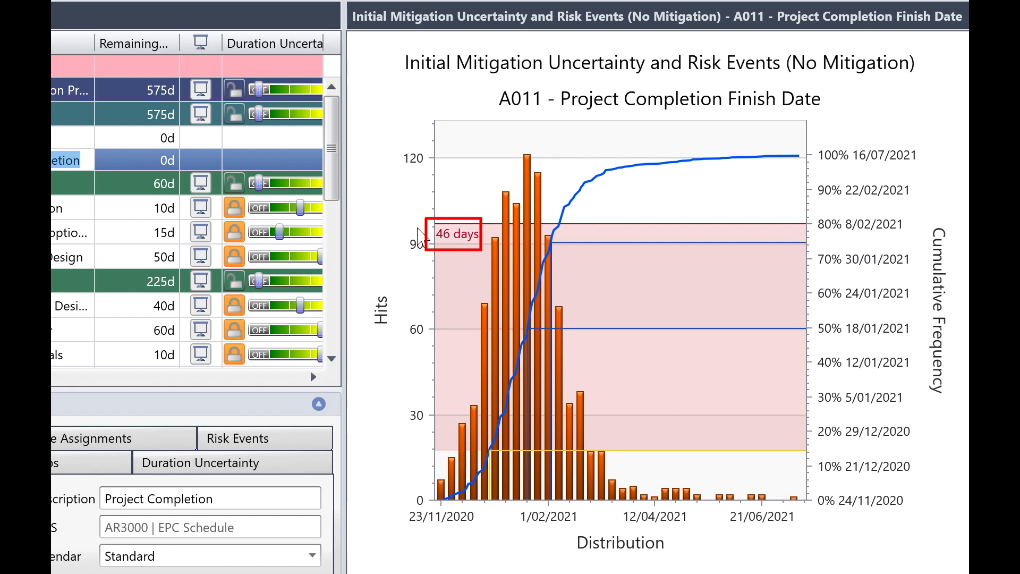
pyautogui.moveTo(710, 222)
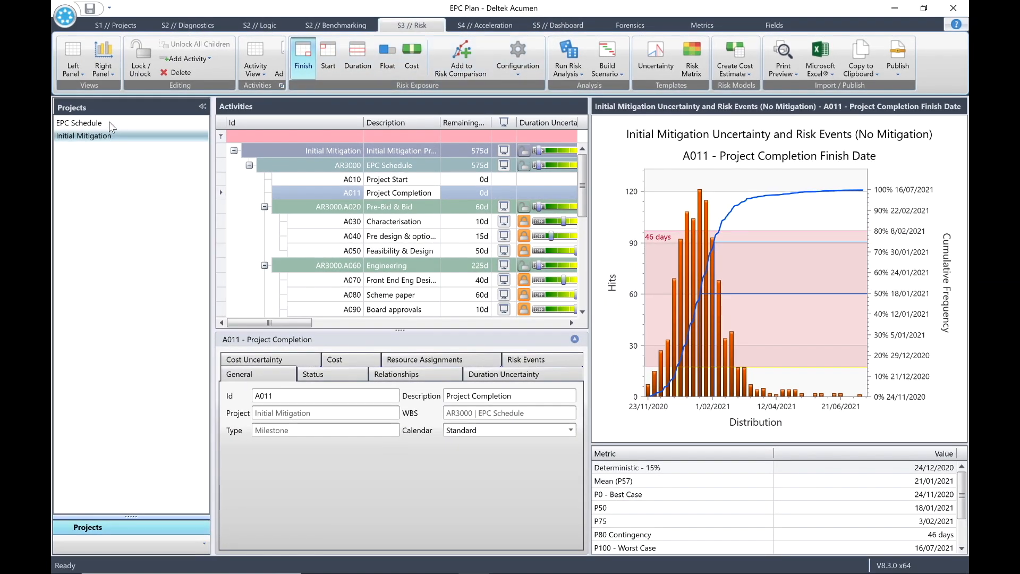
pyautogui.click(104, 72)
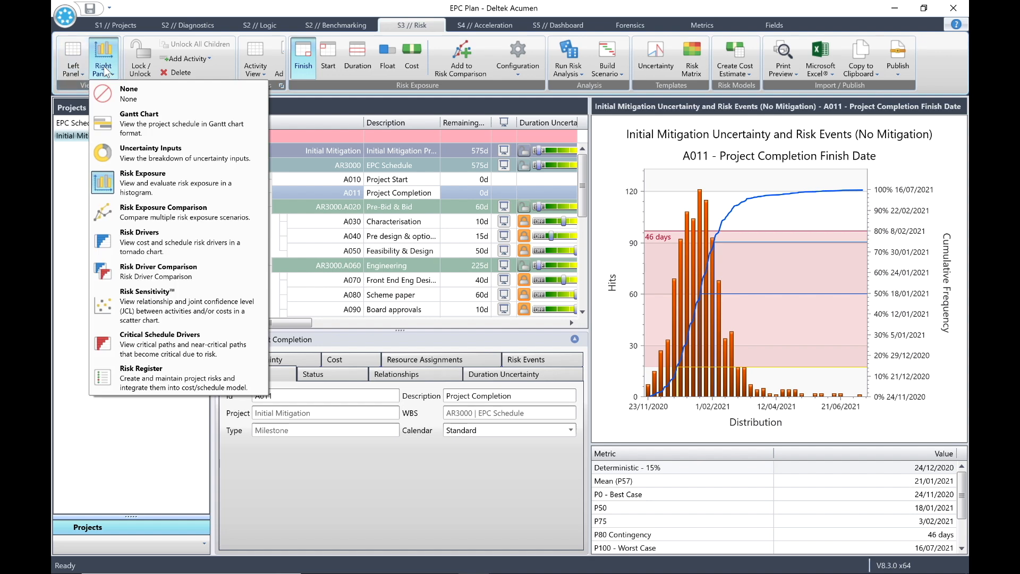
pyautogui.click(179, 214)
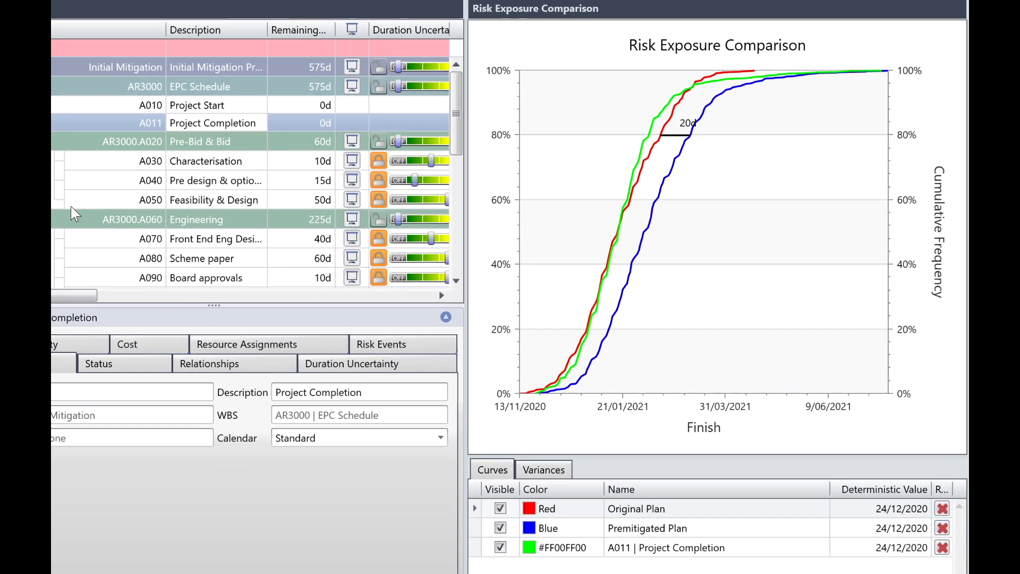
pyautogui.click(559, 550)
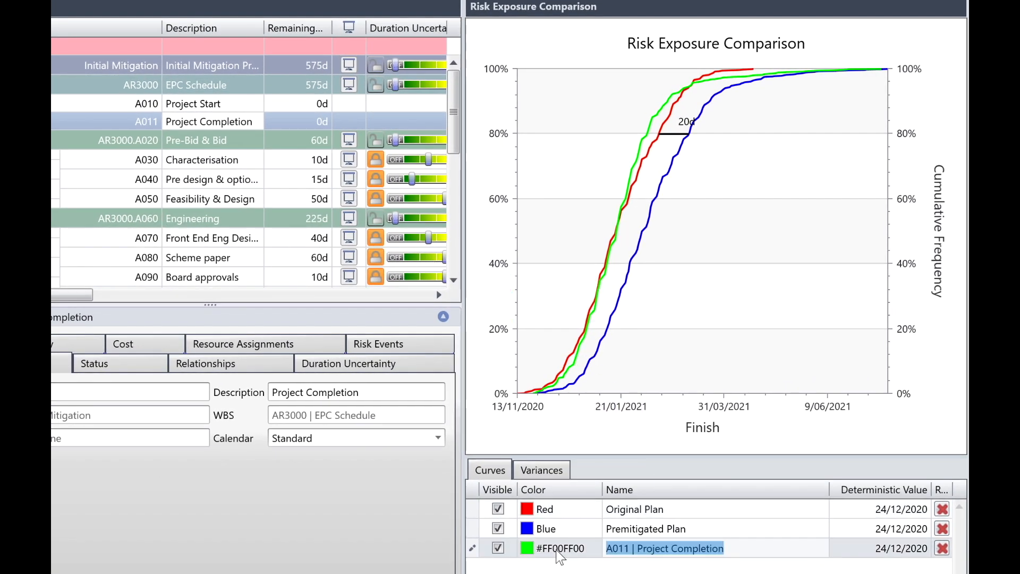
pyautogui.write('Initial Mitigation')
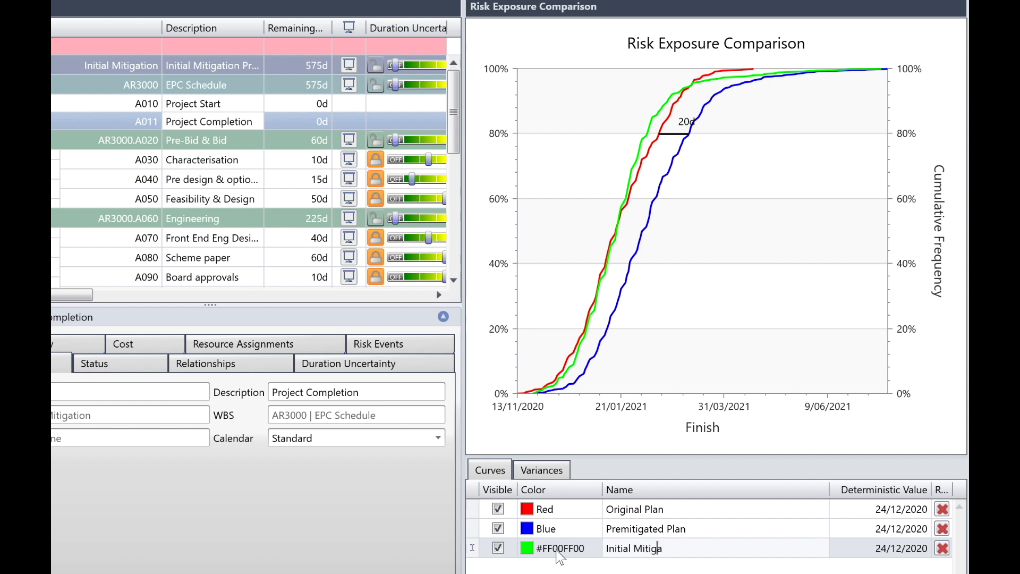
pyautogui.press('Tab')
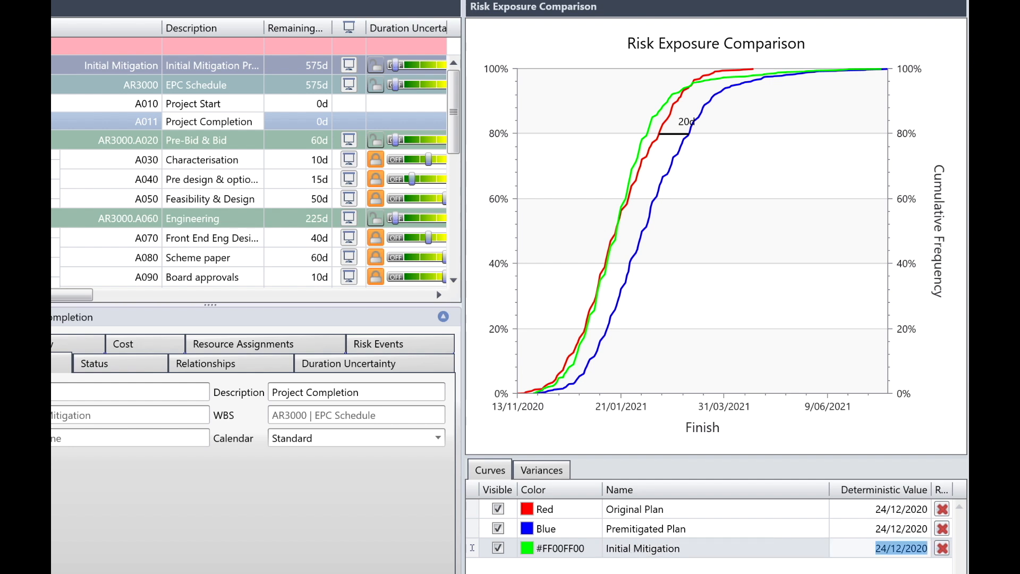
# Hide the Original Plan curve and remove the P80 variance between the Original and Premitigated plans.
pyautogui.click(498, 509)
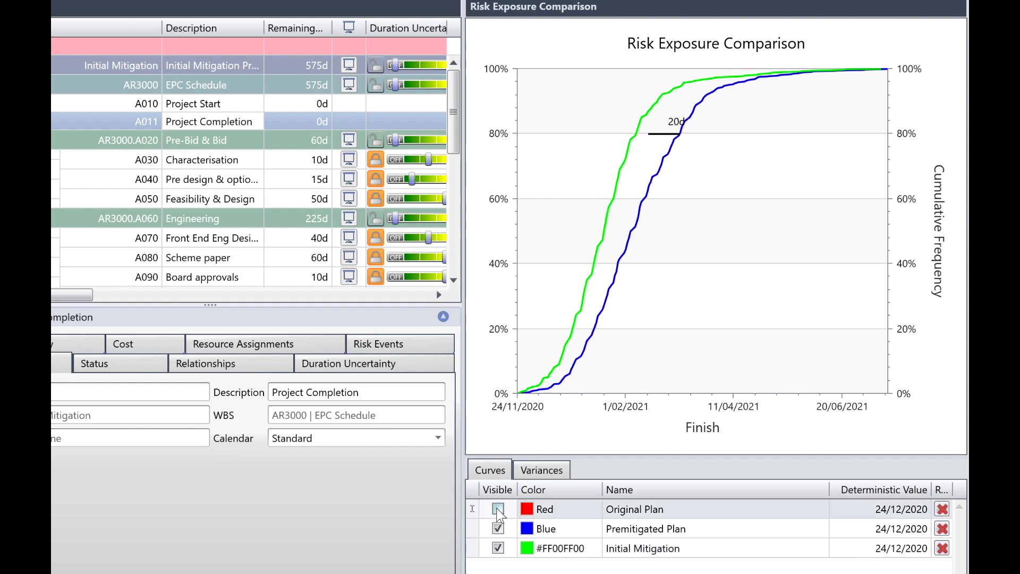
pyautogui.click(546, 472)
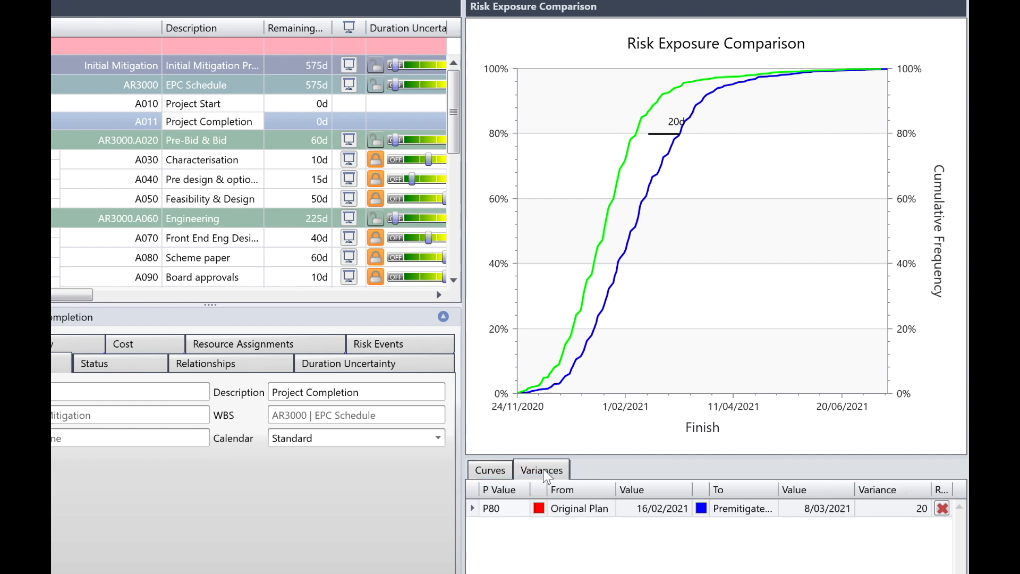
pyautogui.click(943, 508)
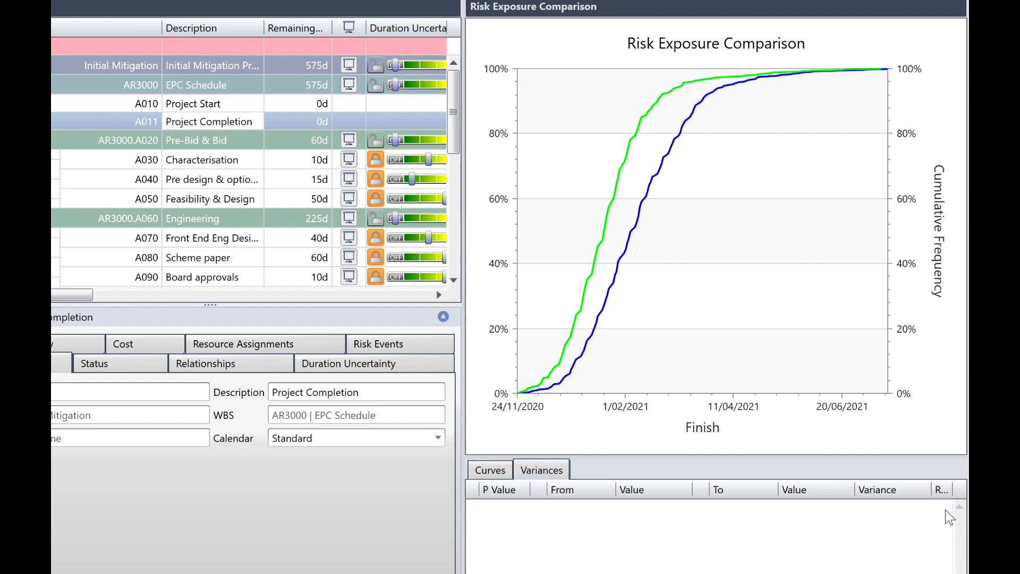
# Add a finish variance at P80 from Premitigated Plan to Initial Mitigation on the comparison chart.
pyautogui.click(650, 133)
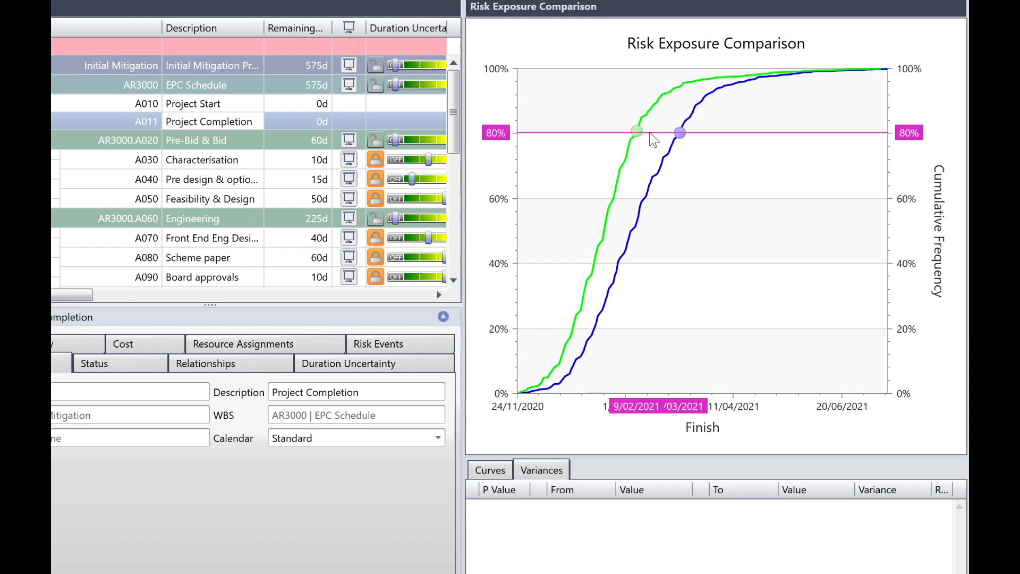
pyautogui.click(654, 139)
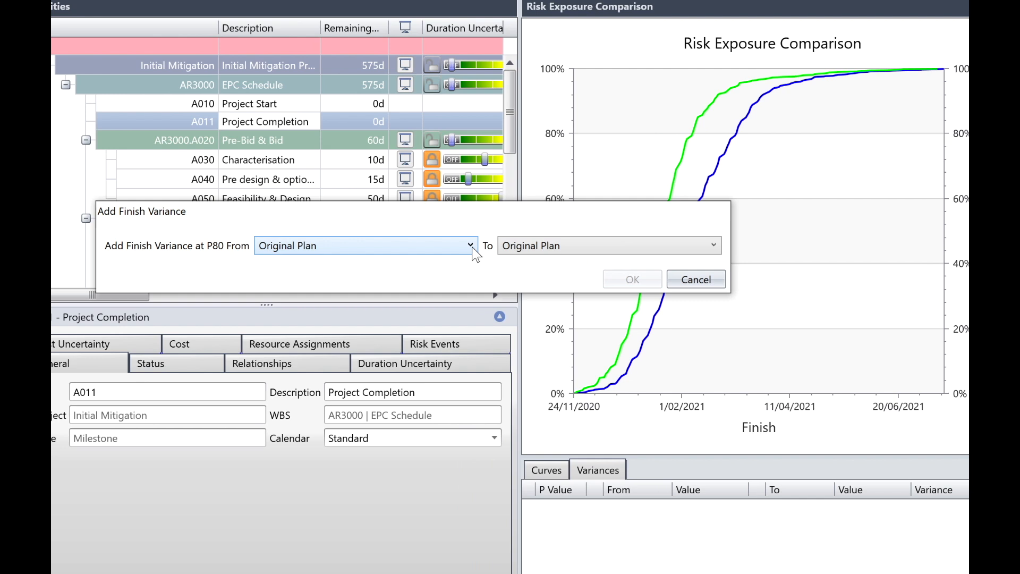
pyautogui.click(470, 245)
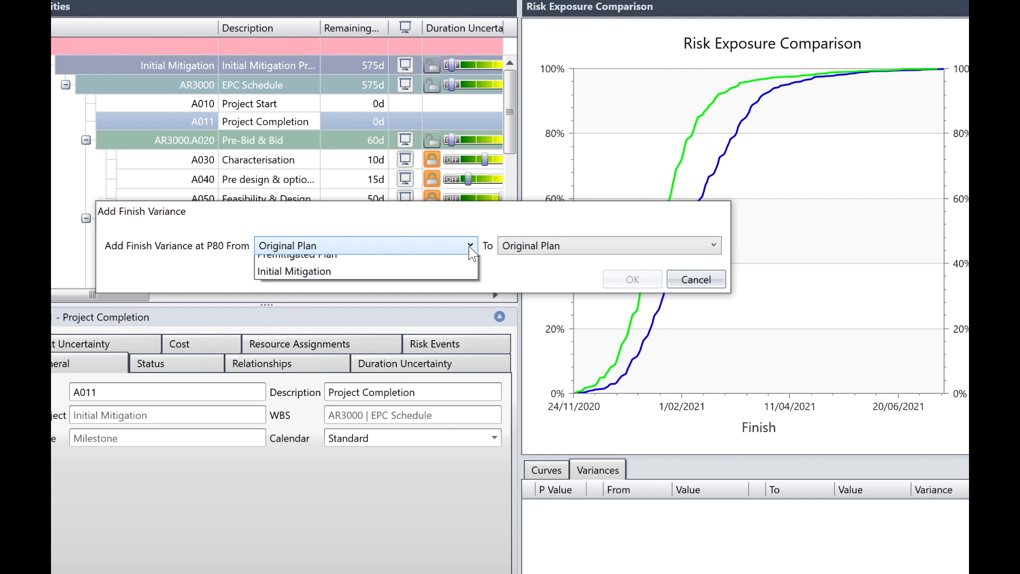
pyautogui.click(347, 282)
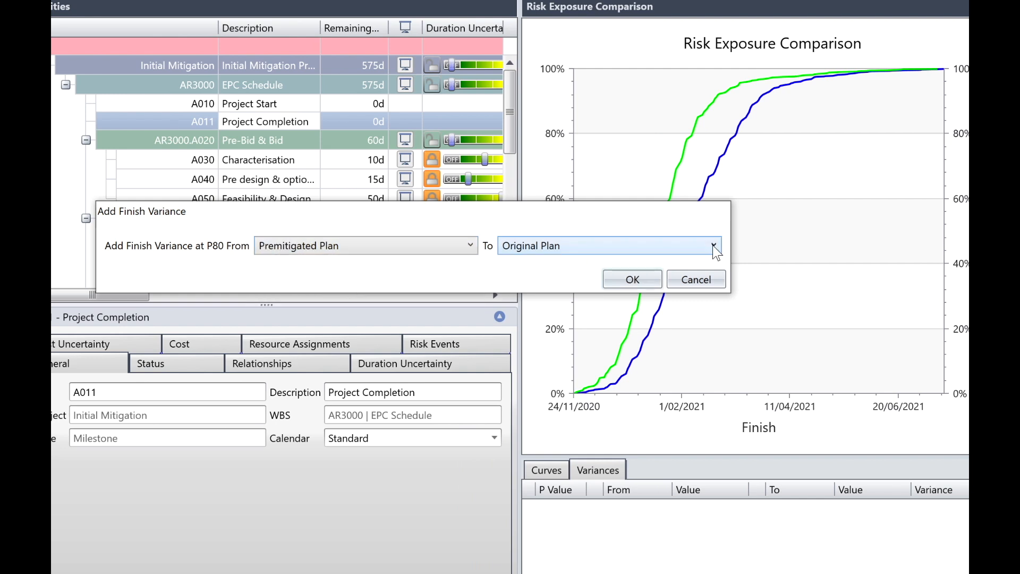
pyautogui.click(712, 245)
pyautogui.click(585, 297)
pyautogui.click(623, 279)
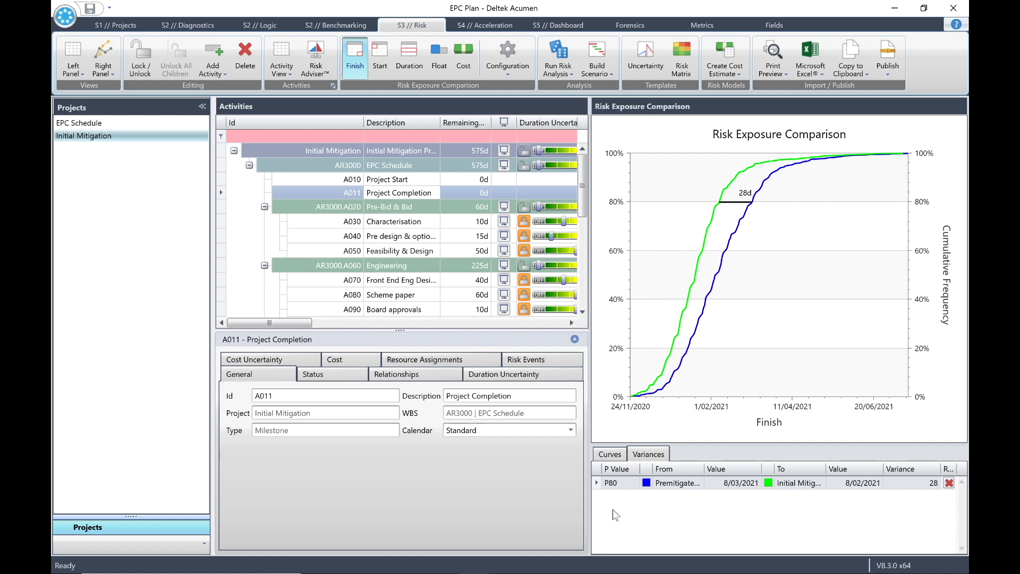
# Display the Risk Drivers chart for Project Completion and inspect the uncertainty and risk event contributions of A160 Site mobilisation.
pyautogui.click(106, 68)
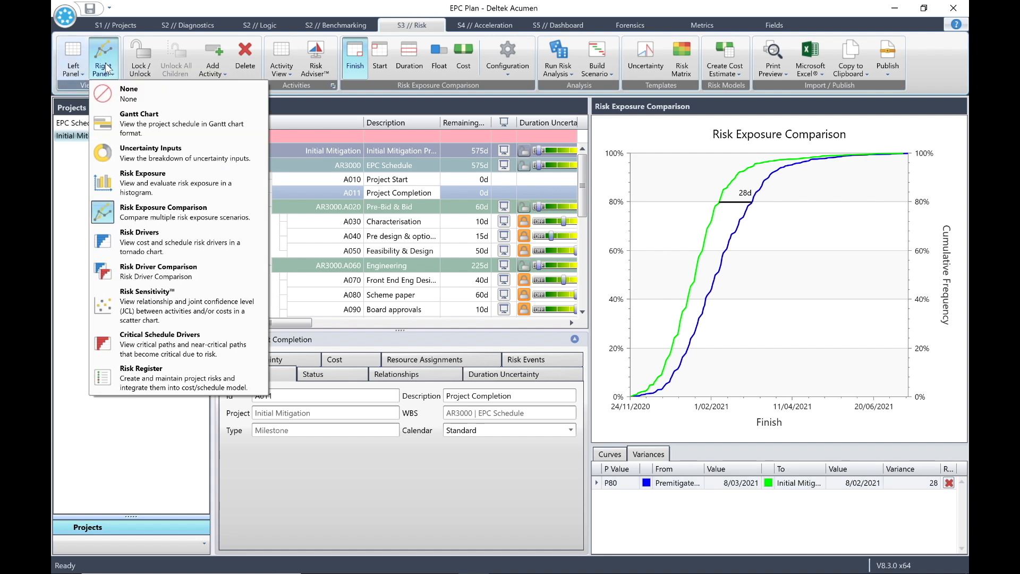
pyautogui.click(151, 238)
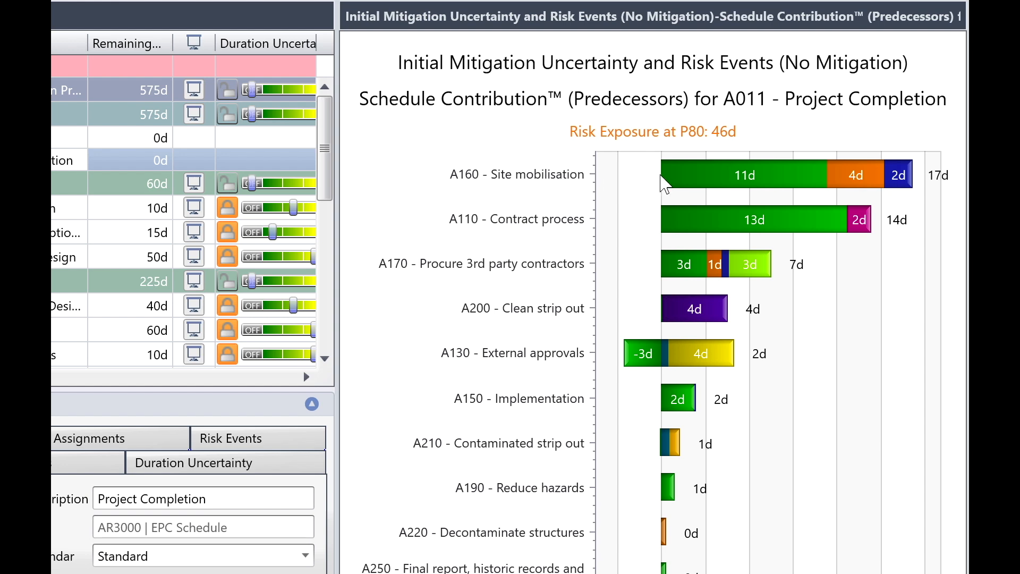
pyautogui.moveTo(729, 183)
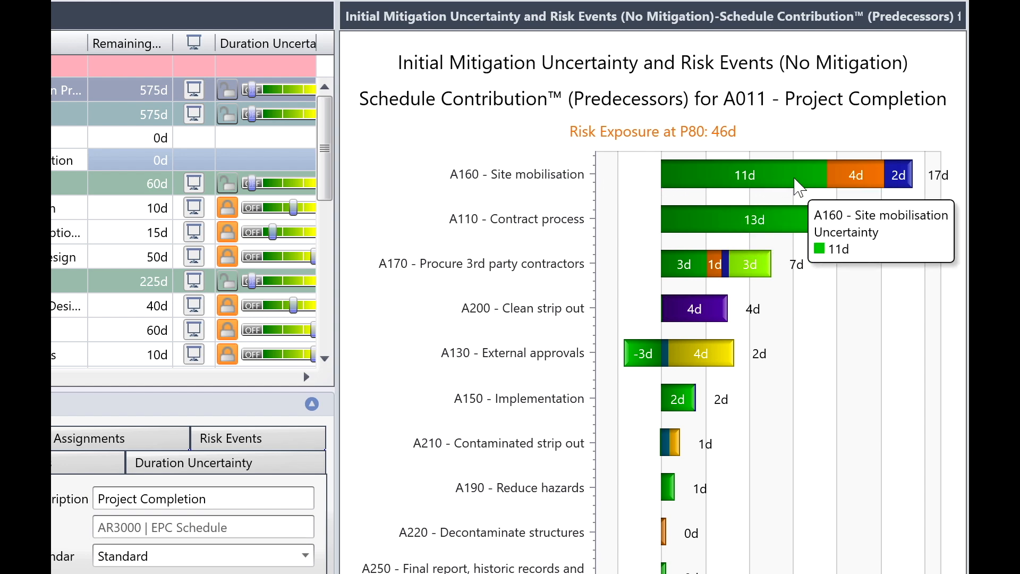
pyautogui.moveTo(853, 182)
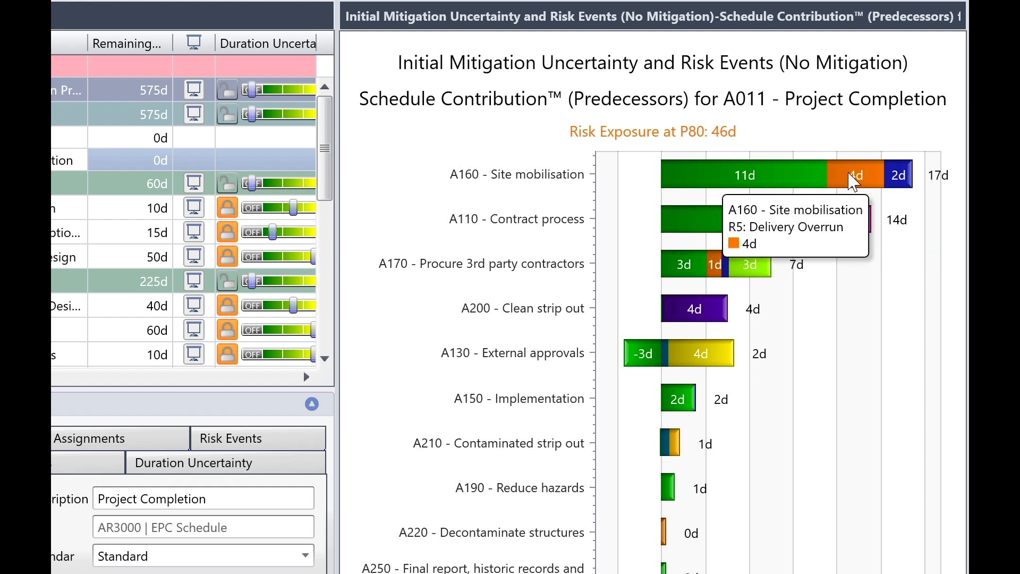
pyautogui.moveTo(898, 180)
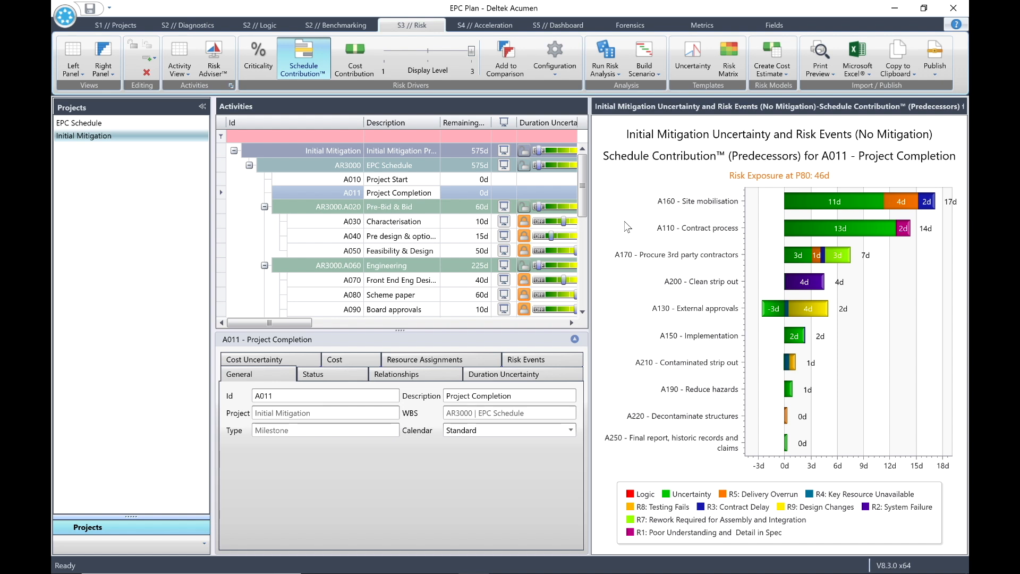
# Create a copy of the Initial Mitigation risk model as a further scenario.
pyautogui.click(645, 69)
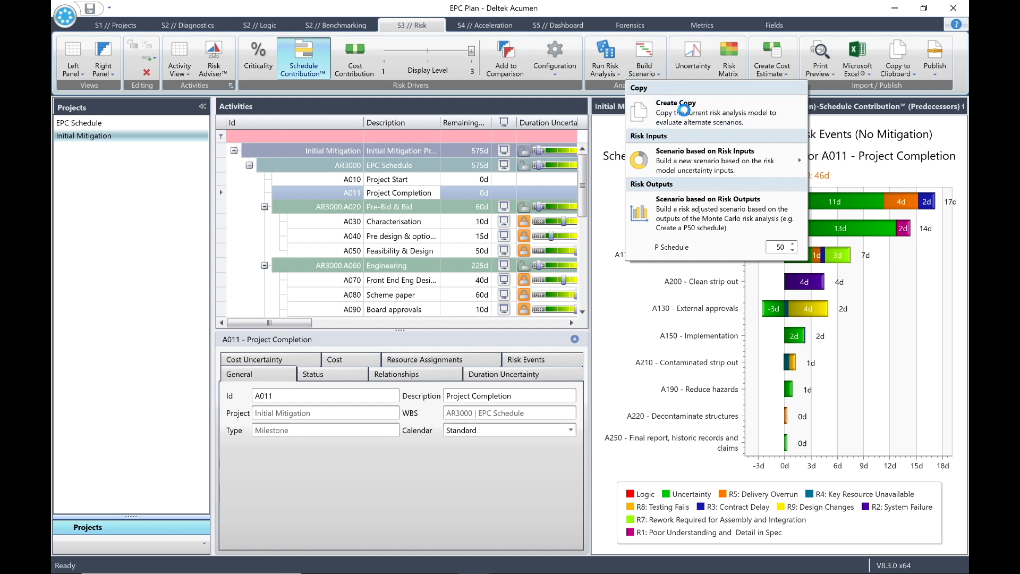
pyautogui.click(685, 109)
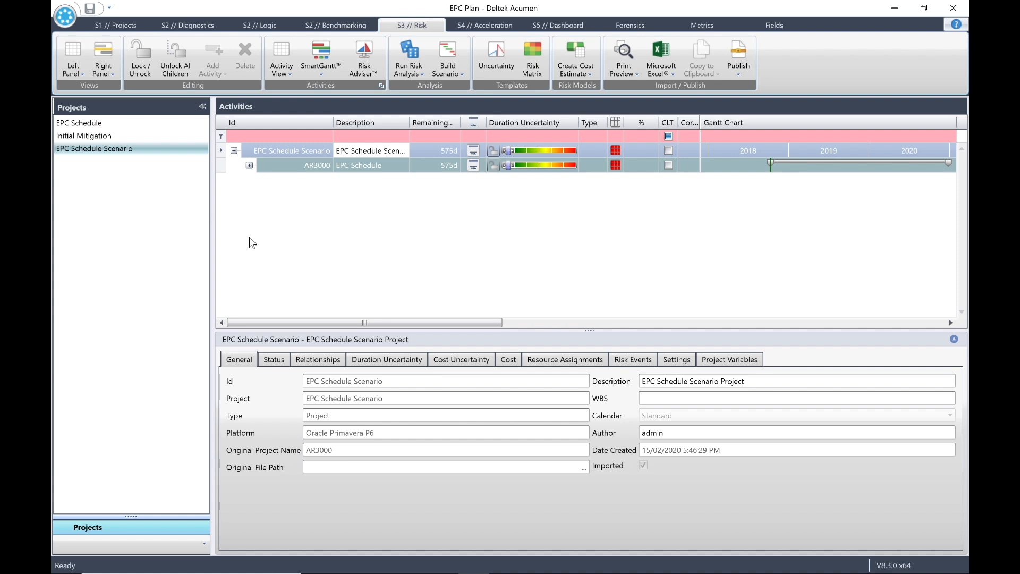
# Set the copied scenario's description to Second Mitigation Project and save the workbook.
pyautogui.moveTo(748, 382); pyautogui.dragTo(562, 366)
pyautogui.write('Second Mitigation Project')
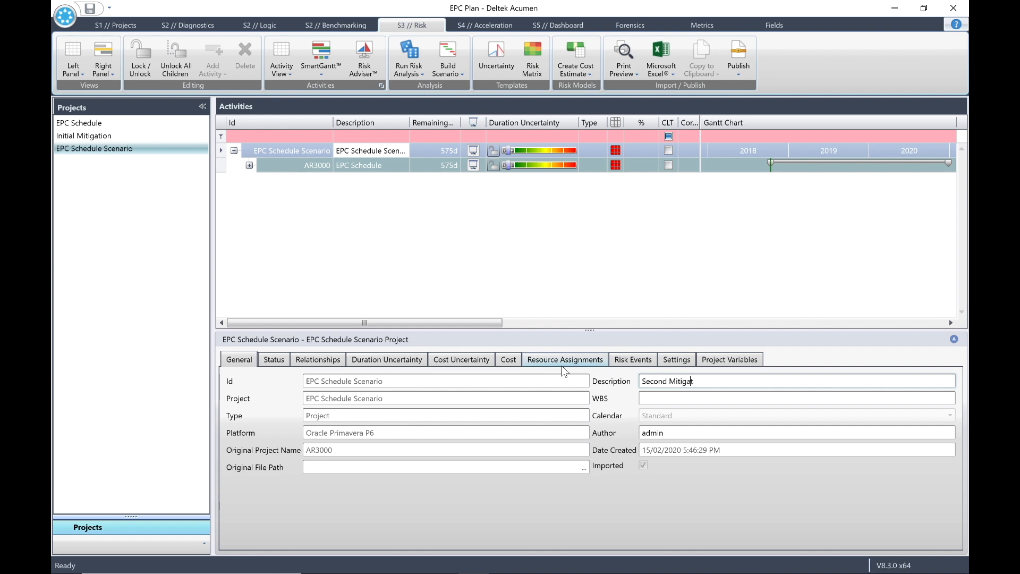
pyautogui.press('Return')
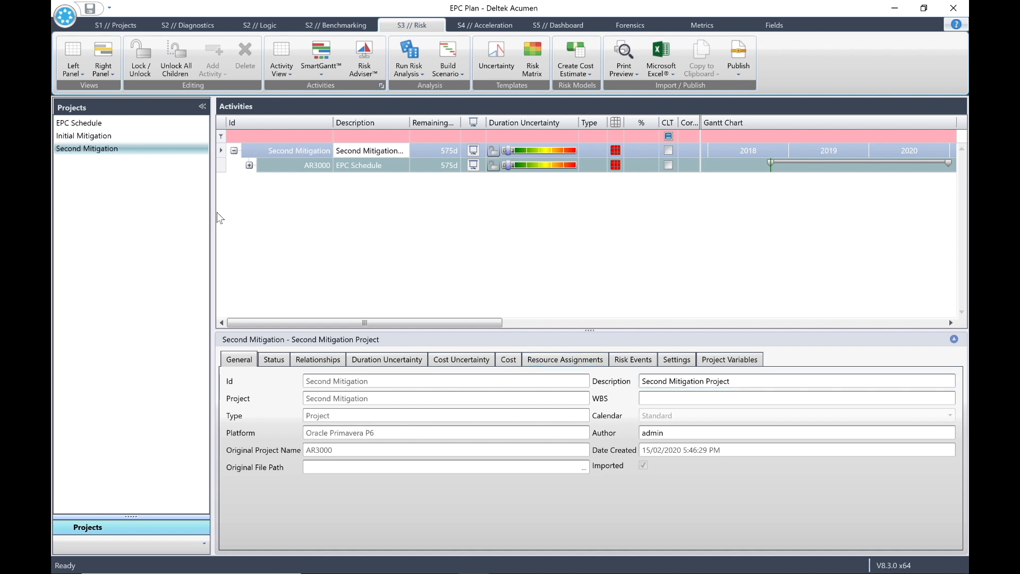
pyautogui.click(90, 9)
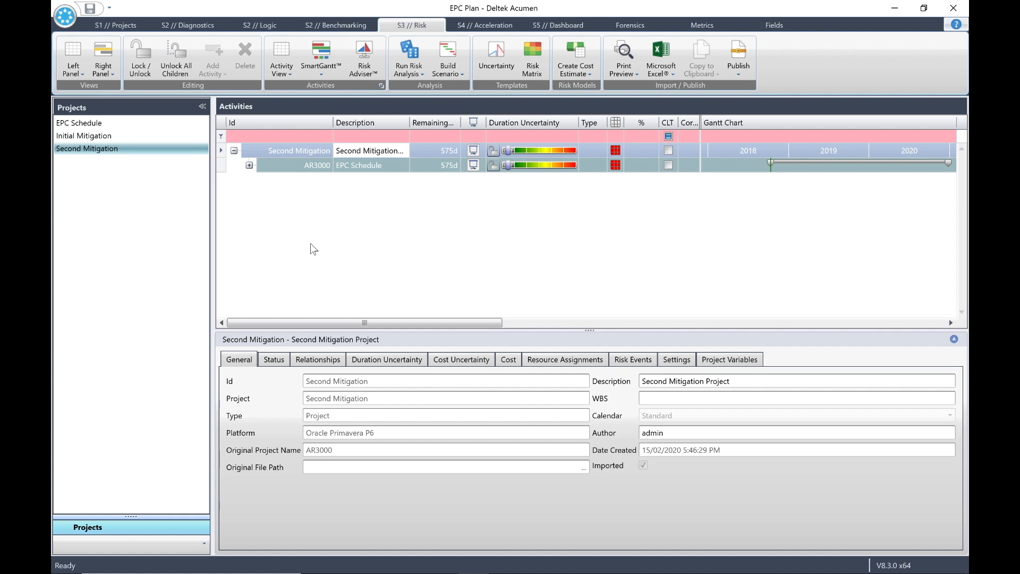
# Expand the activity grouping to display level 3 and lower the duration uncertainty of A110 Contract process from the orange to the yellow range.
pyautogui.click(286, 72)
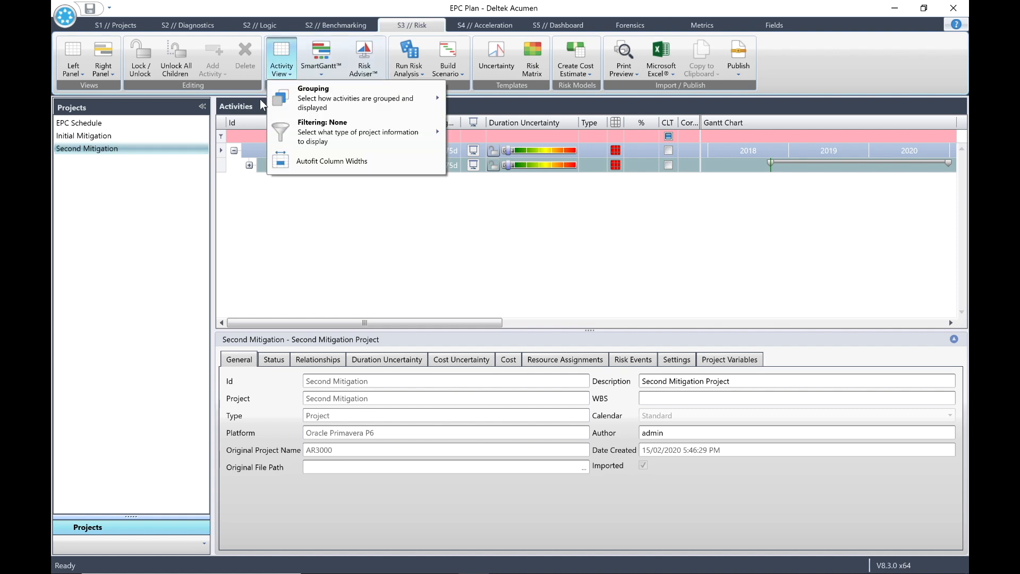
pyautogui.moveTo(319, 99)
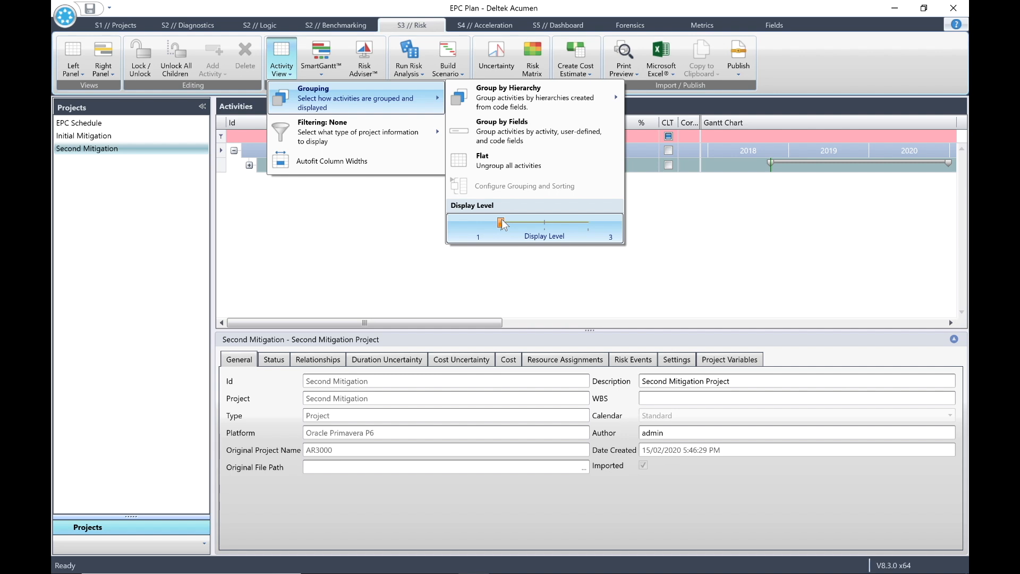
pyautogui.moveTo(503, 224); pyautogui.dragTo(591, 227)
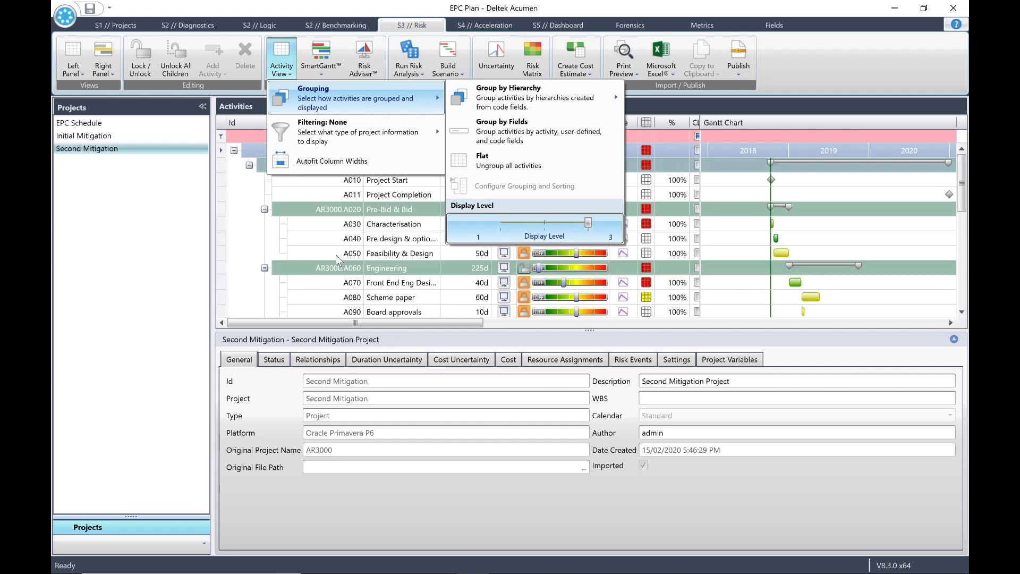
pyautogui.click(254, 235)
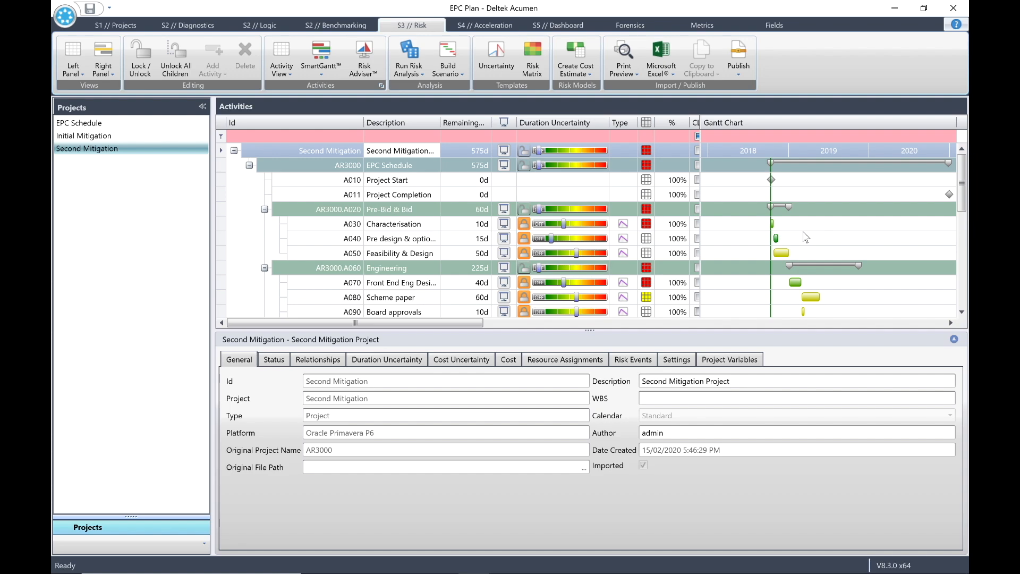
pyautogui.moveTo(963, 184); pyautogui.dragTo(963, 216)
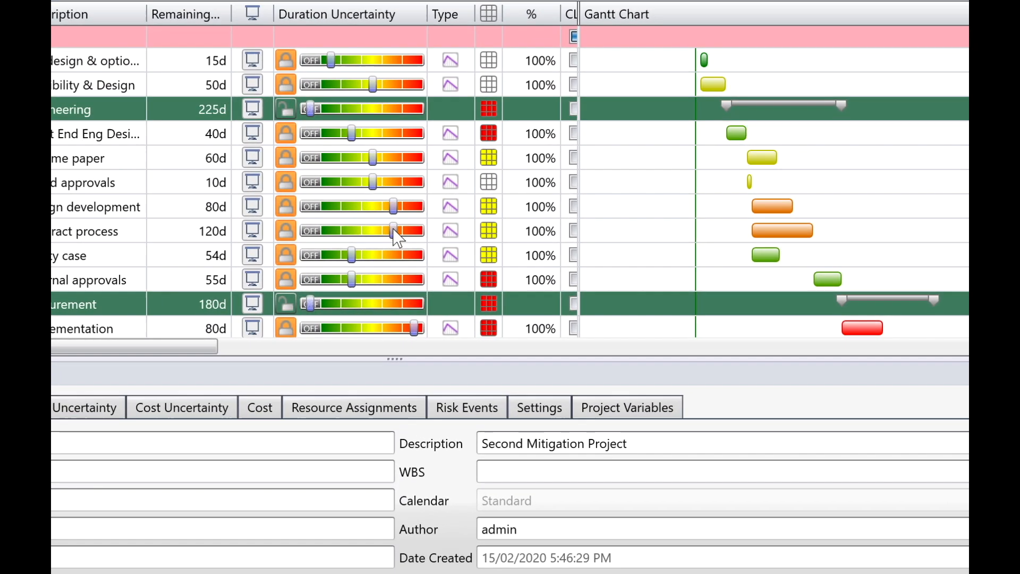
pyautogui.moveTo(393, 231); pyautogui.dragTo(371, 231)
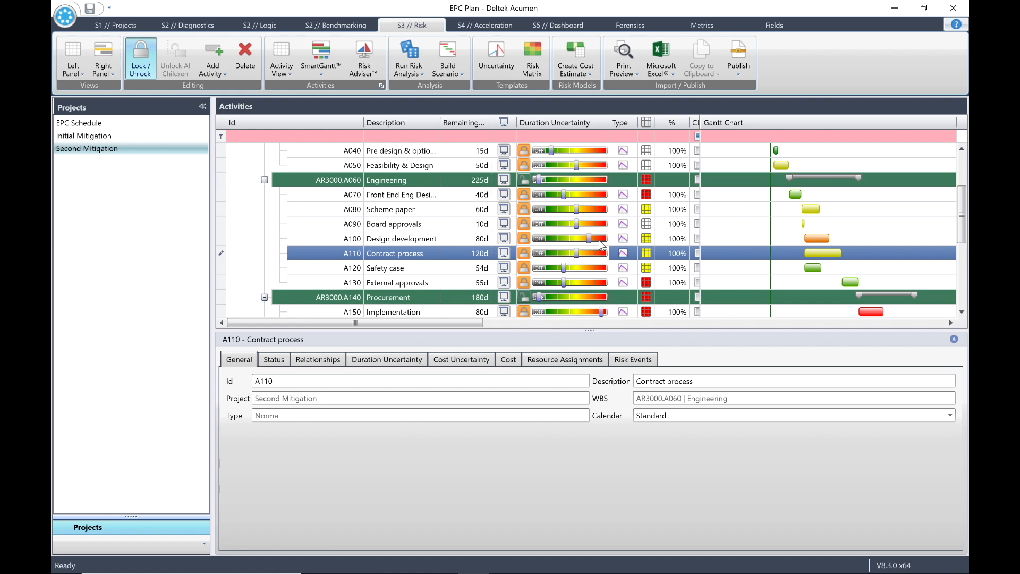
# Run the Second Mitigation risk analysis with Uncertainty and Risk Events (No Mitigation) and show the finish exposure for A011 Project Completion.
pyautogui.click(409, 70)
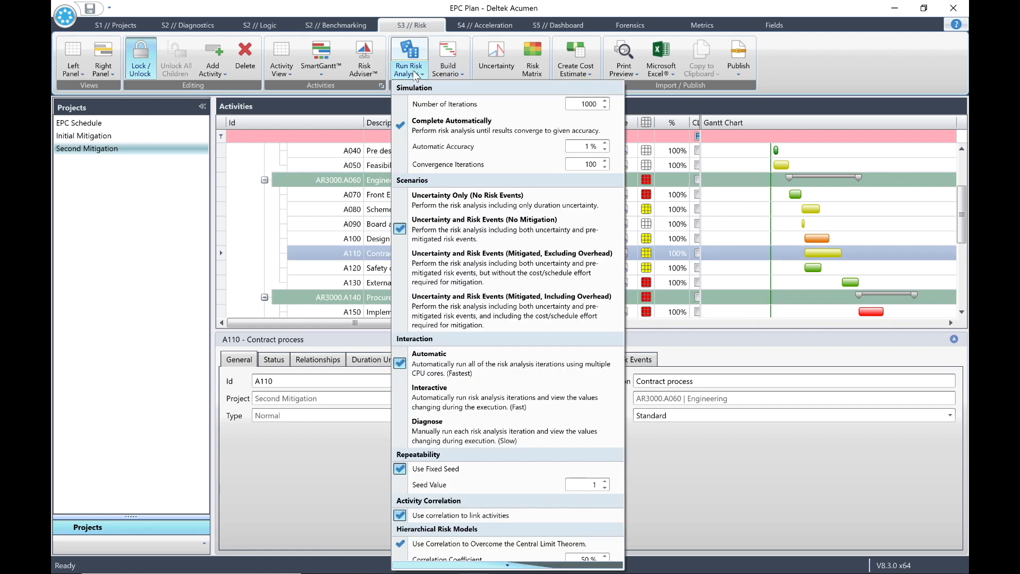
pyautogui.click(530, 230)
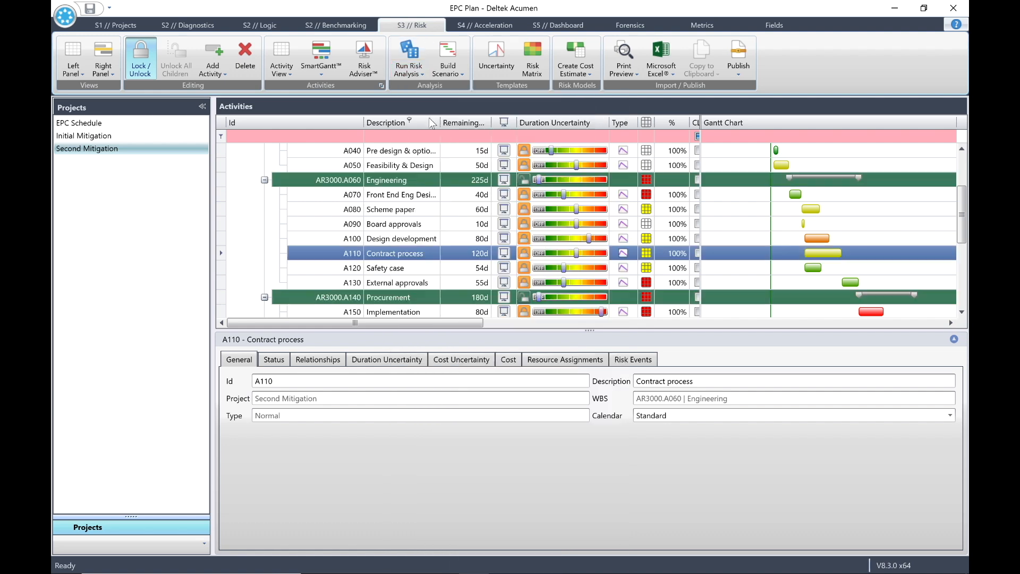
pyautogui.click(413, 53)
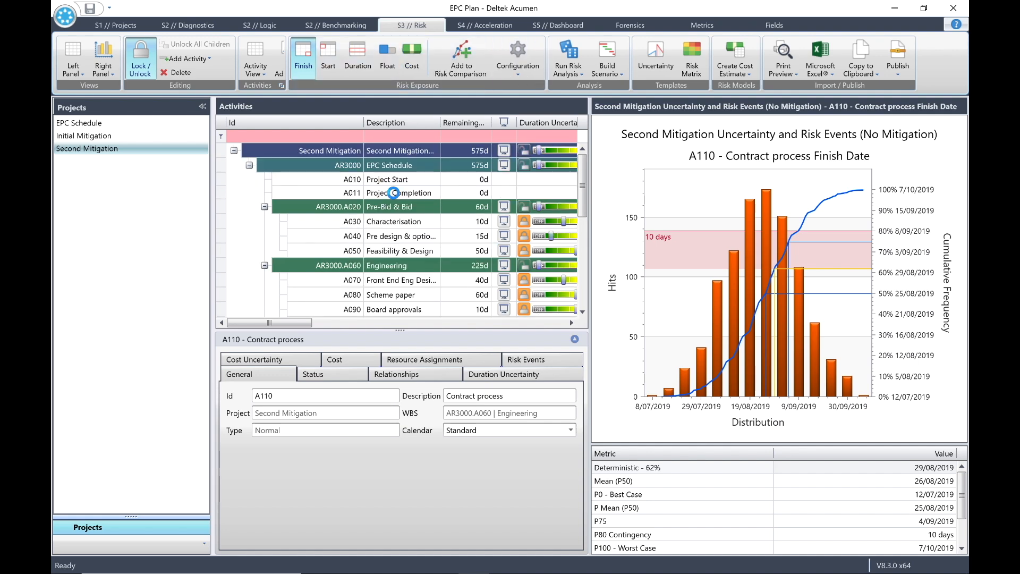
pyautogui.click(394, 195)
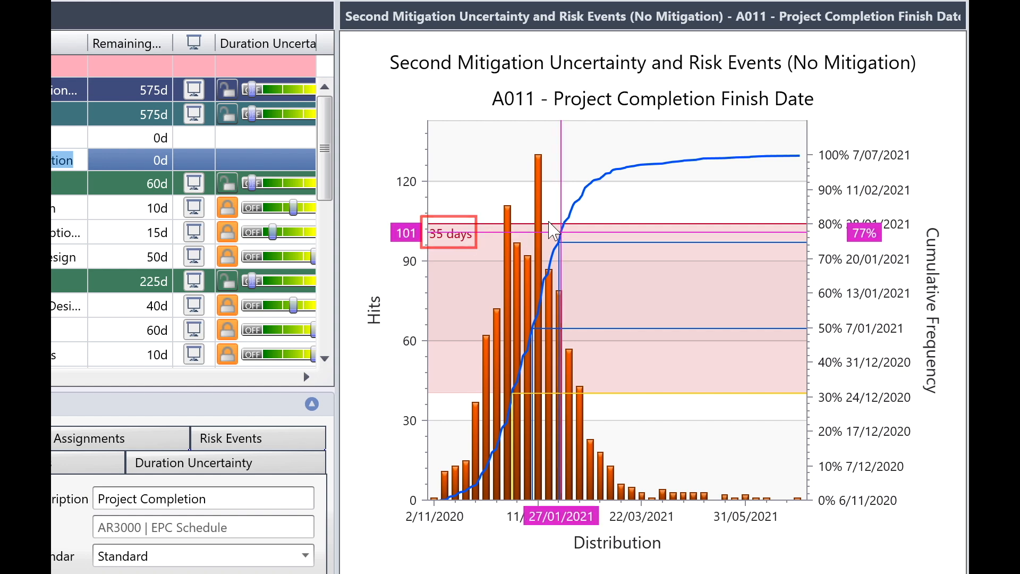
# Add the Project Completion finish exposure to the risk exposure comparison and name its curve Second Mitigation.
pyautogui.click(648, 225)
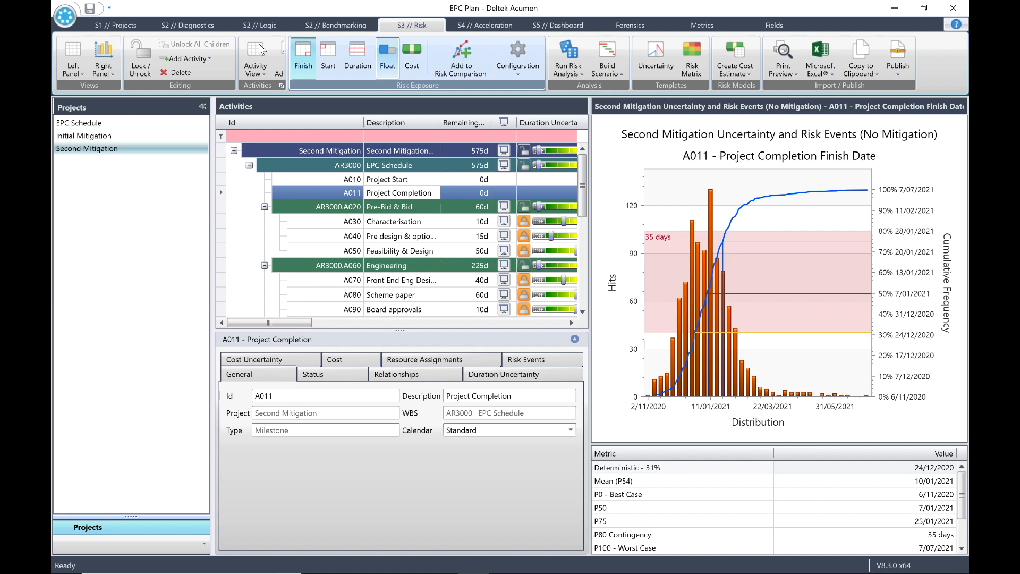
pyautogui.click(107, 65)
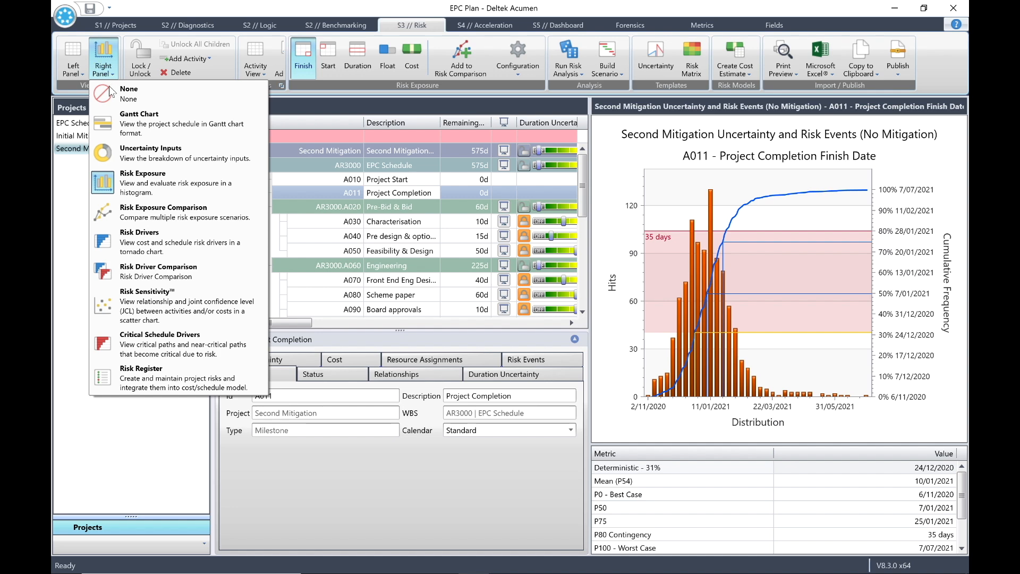
pyautogui.click(149, 212)
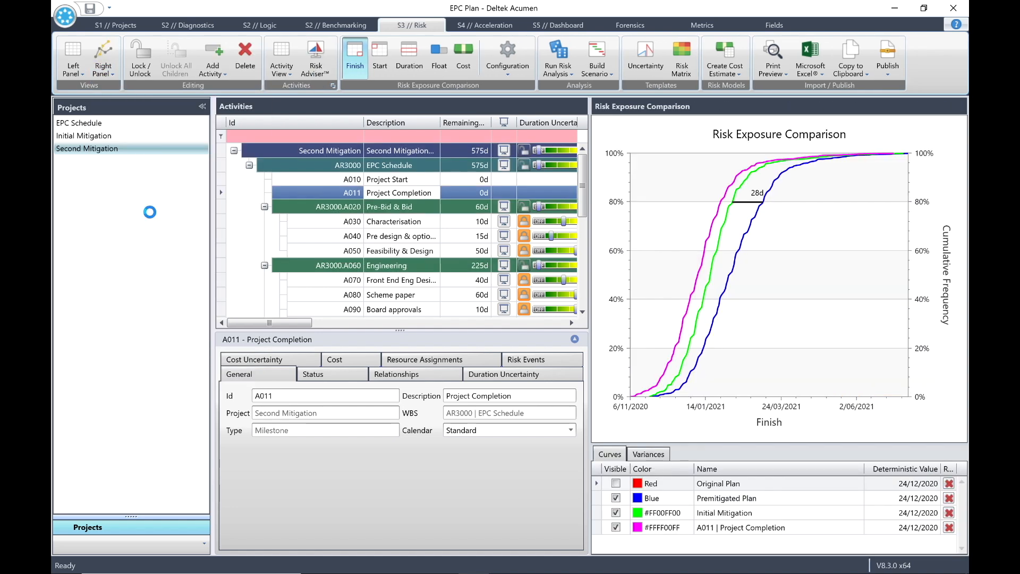
pyautogui.click(793, 526)
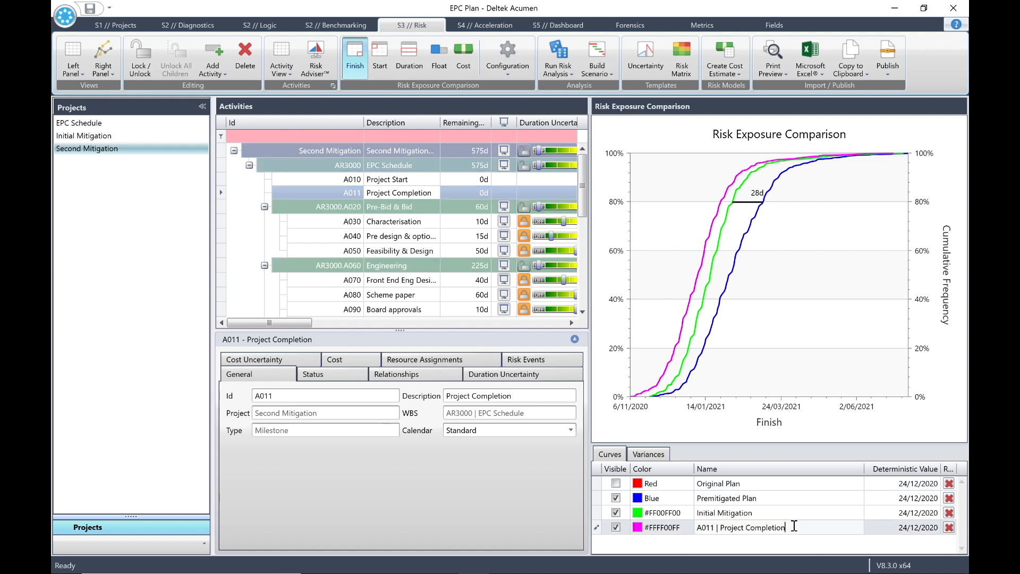
pyautogui.moveTo(786, 527); pyautogui.dragTo(629, 527)
pyautogui.write('Second Mitigation')
pyautogui.press('Tab')
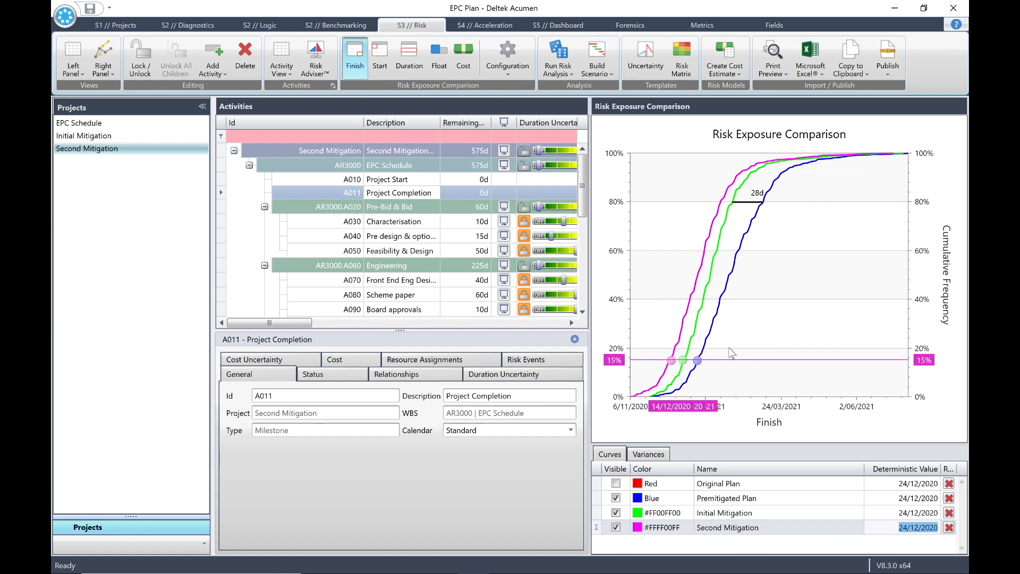
# Add a finish variance at P80 from Second Mitigation to Initial Mitigation and show the list of variances.
pyautogui.click(726, 206)
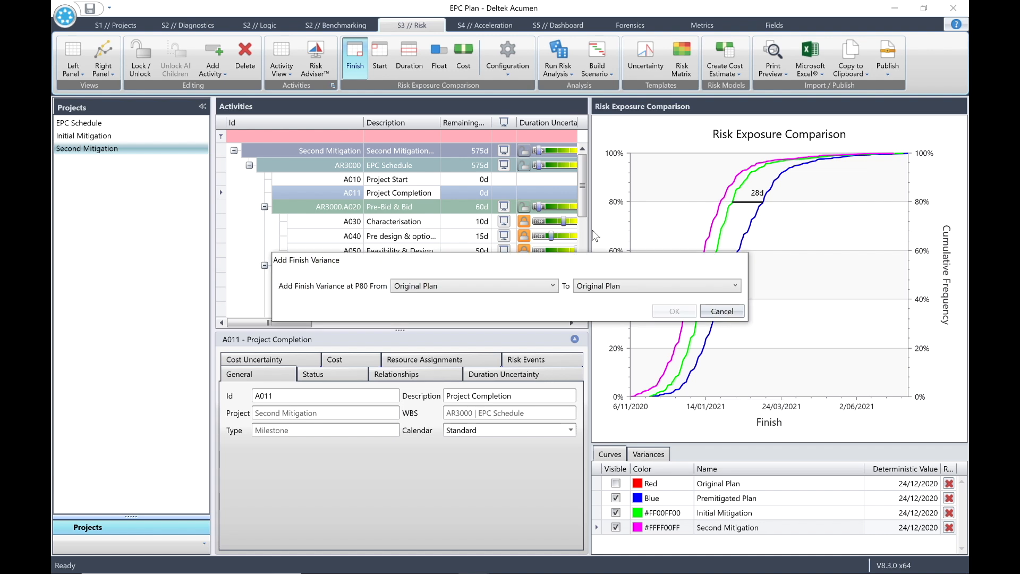
pyautogui.click(553, 286)
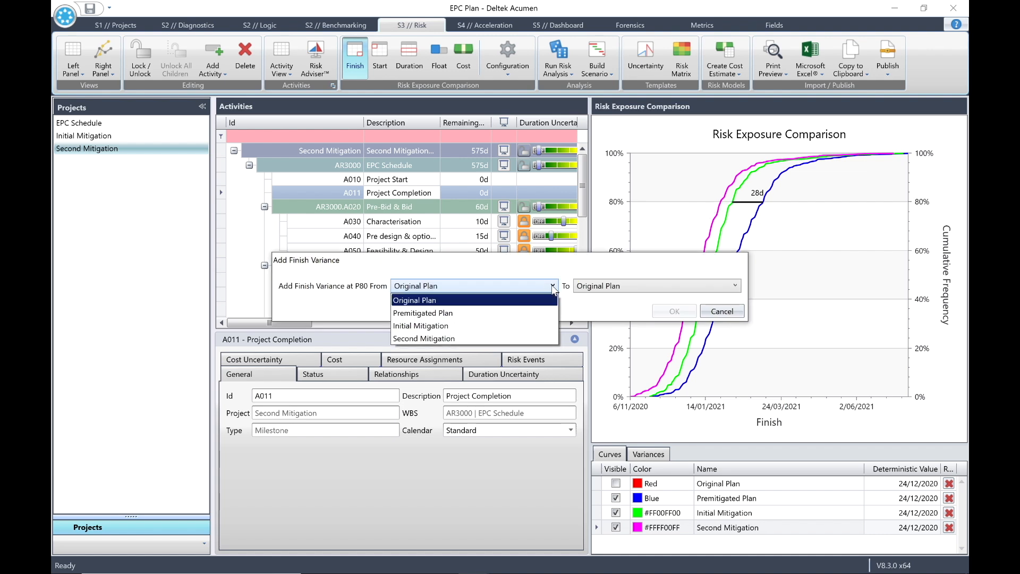
pyautogui.click(500, 343)
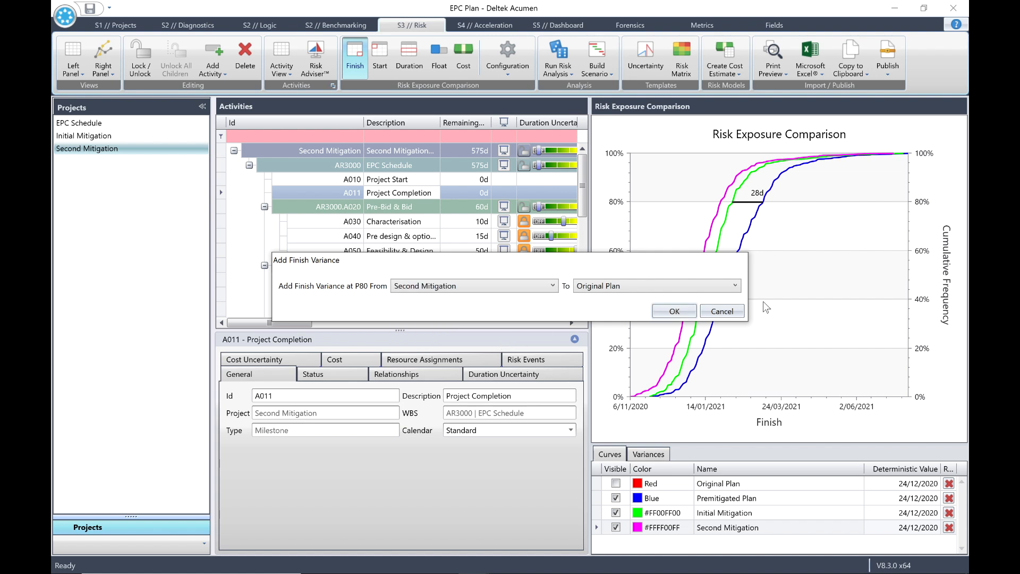
pyautogui.click(735, 287)
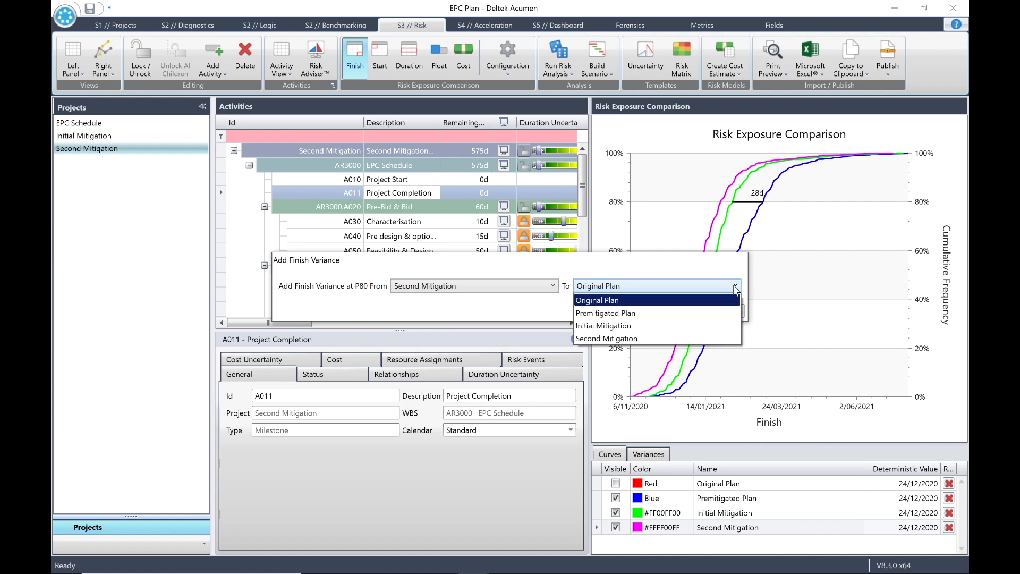
pyautogui.click(653, 326)
pyautogui.click(676, 308)
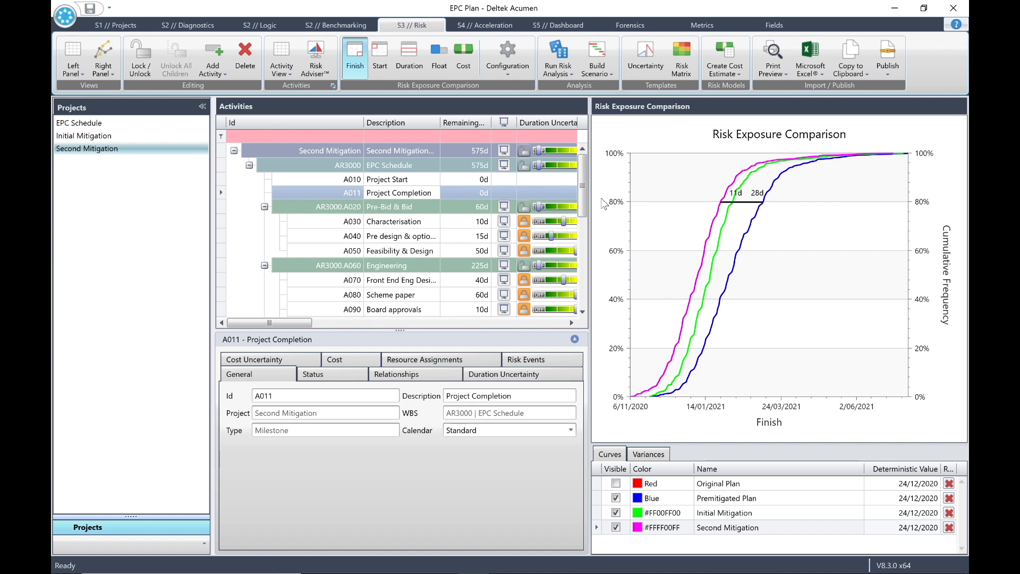
pyautogui.click(652, 456)
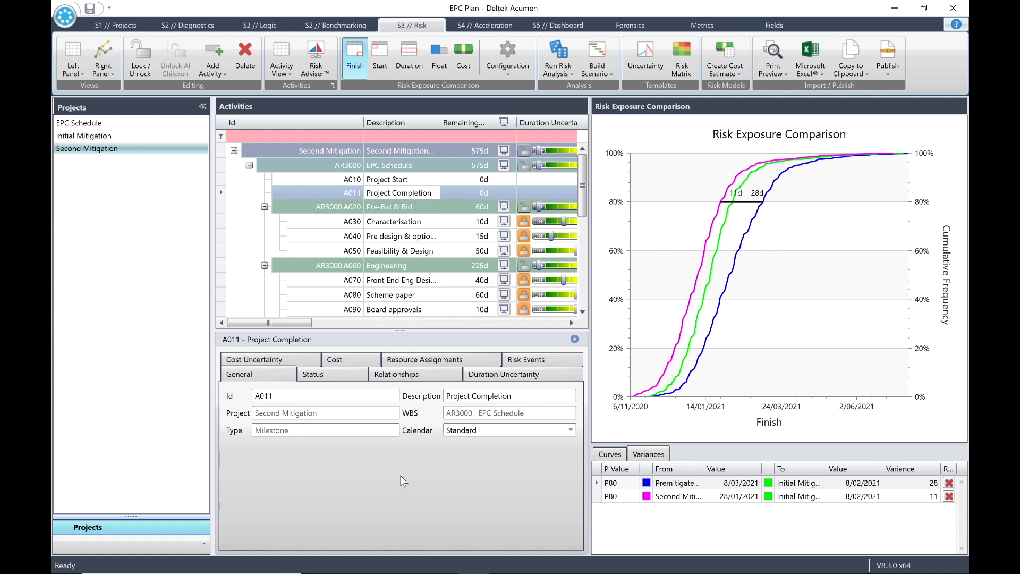
# Display the Schedule Contribution risk drivers for Project Completion in Second Mitigation, with the bars in Events mode.
pyautogui.click(133, 152)
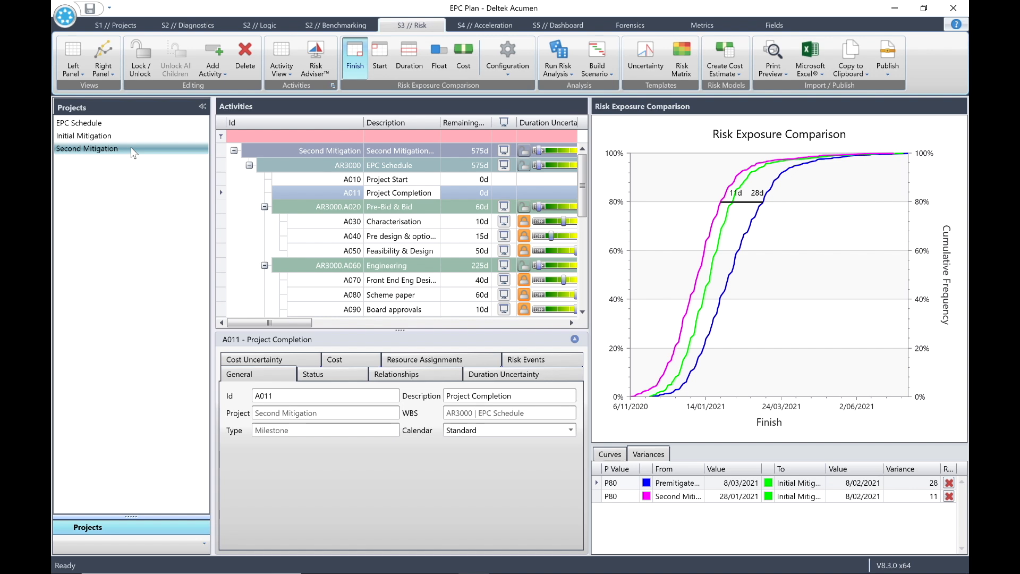
pyautogui.click(113, 69)
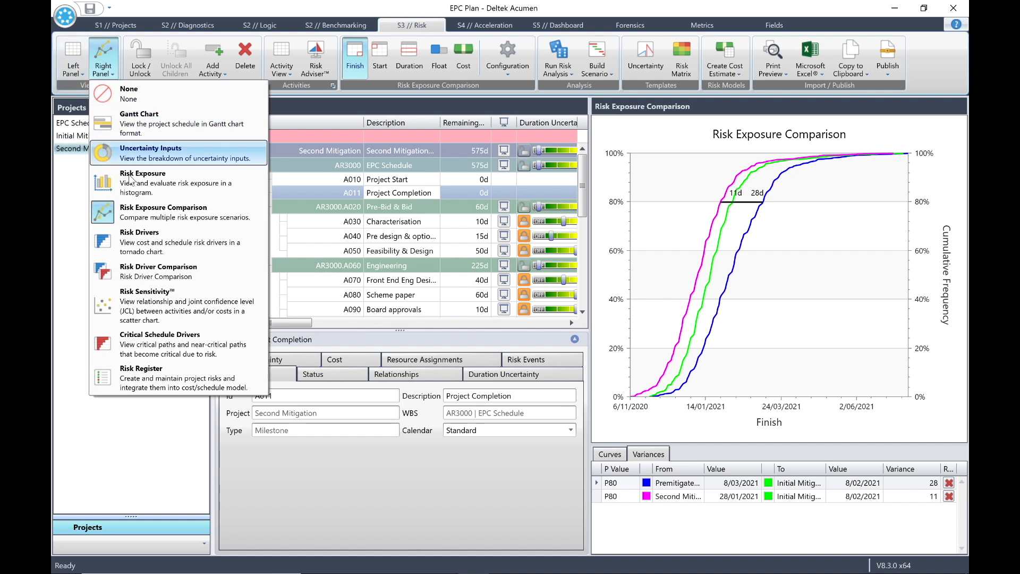
pyautogui.click(160, 243)
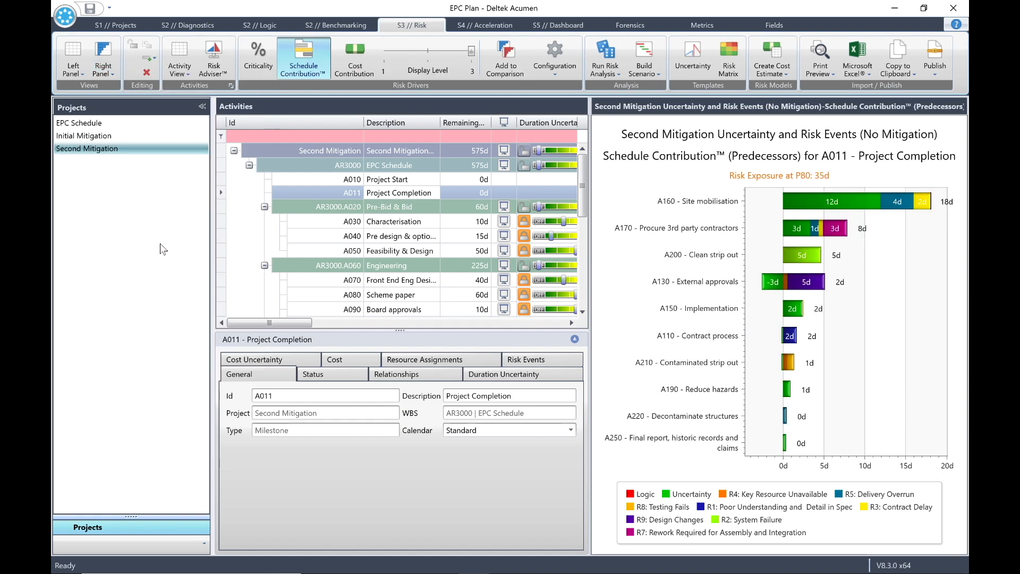
pyautogui.click(302, 60)
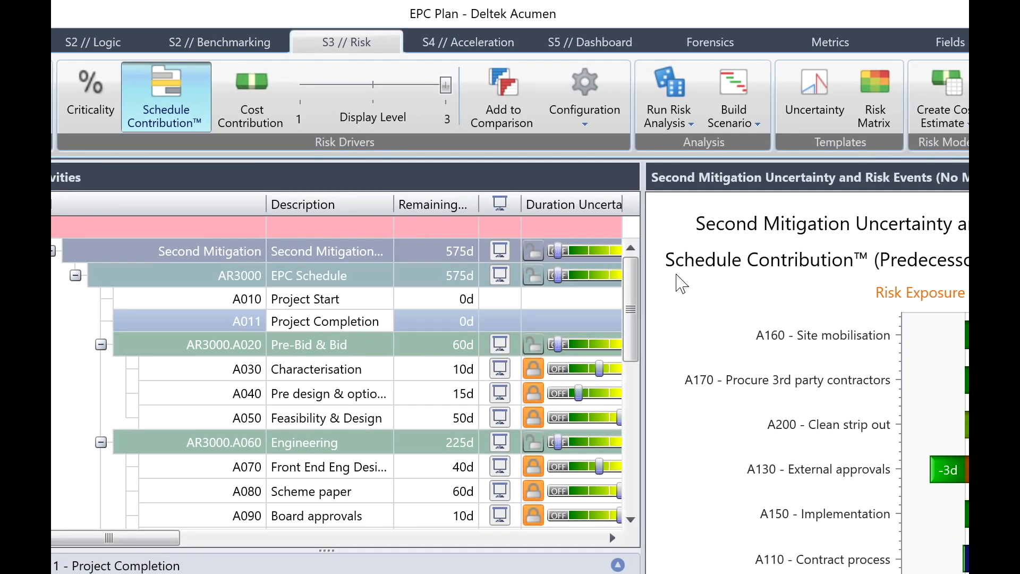
pyautogui.click(589, 107)
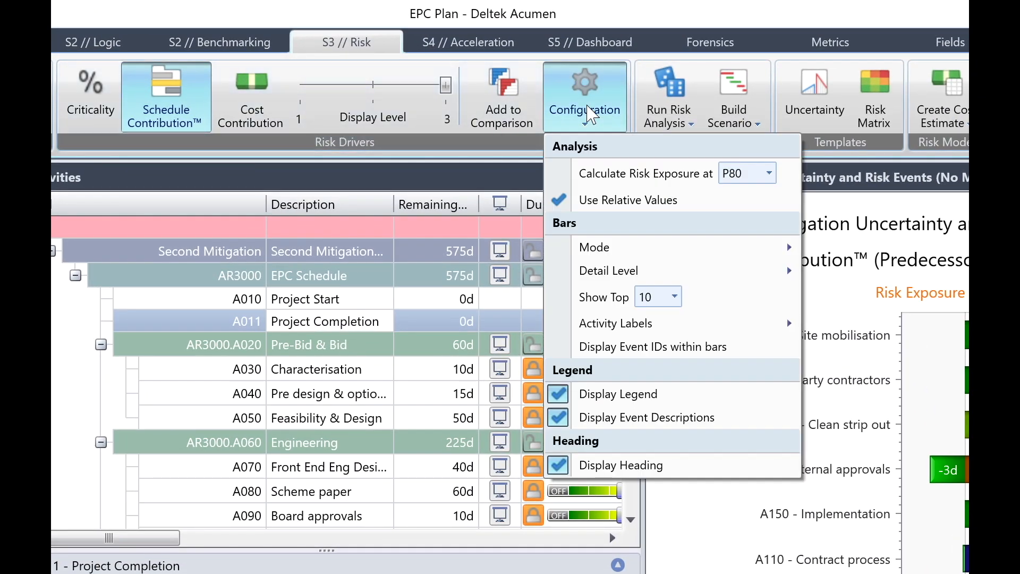
pyautogui.moveTo(647, 248)
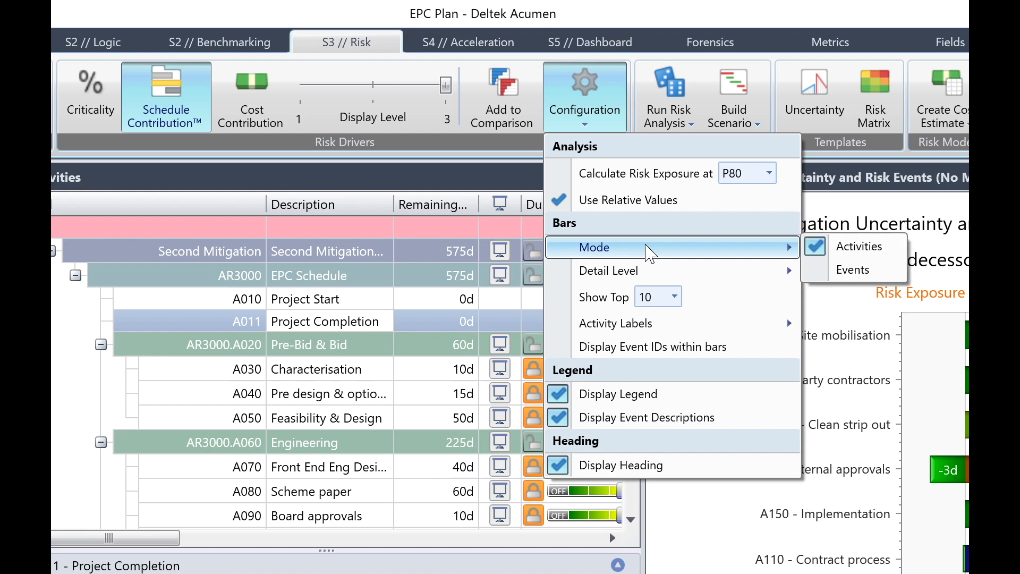
pyautogui.click(853, 270)
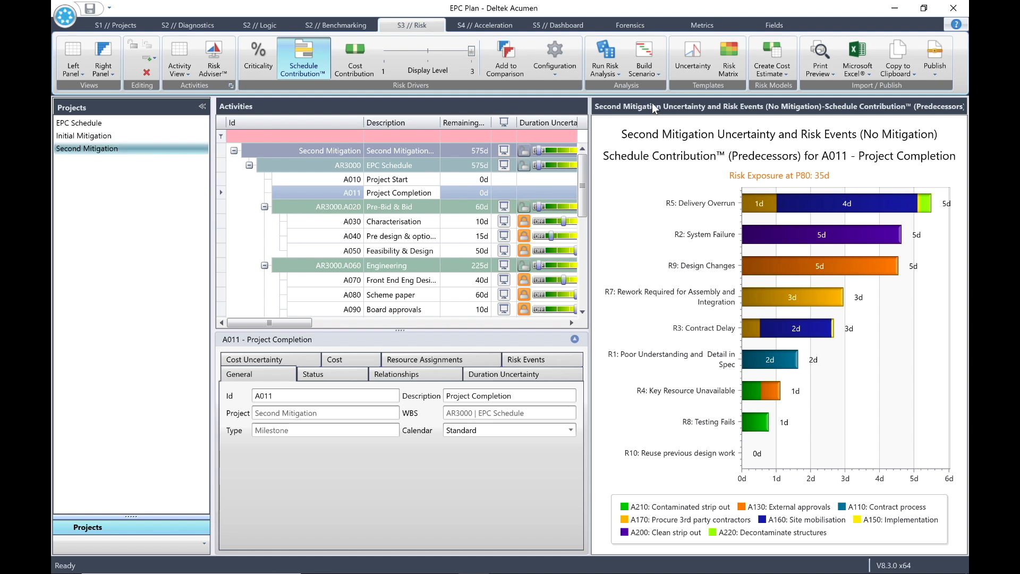
# Create a copy of the Second Mitigation risk model as a new scenario and name it Risks Mitigated.
pyautogui.click(656, 74)
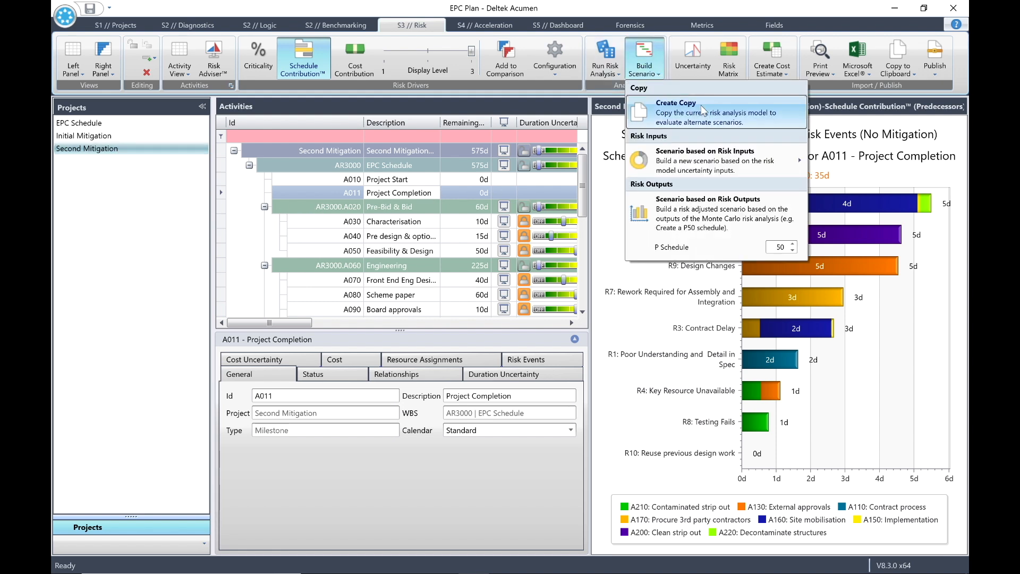
pyautogui.click(776, 119)
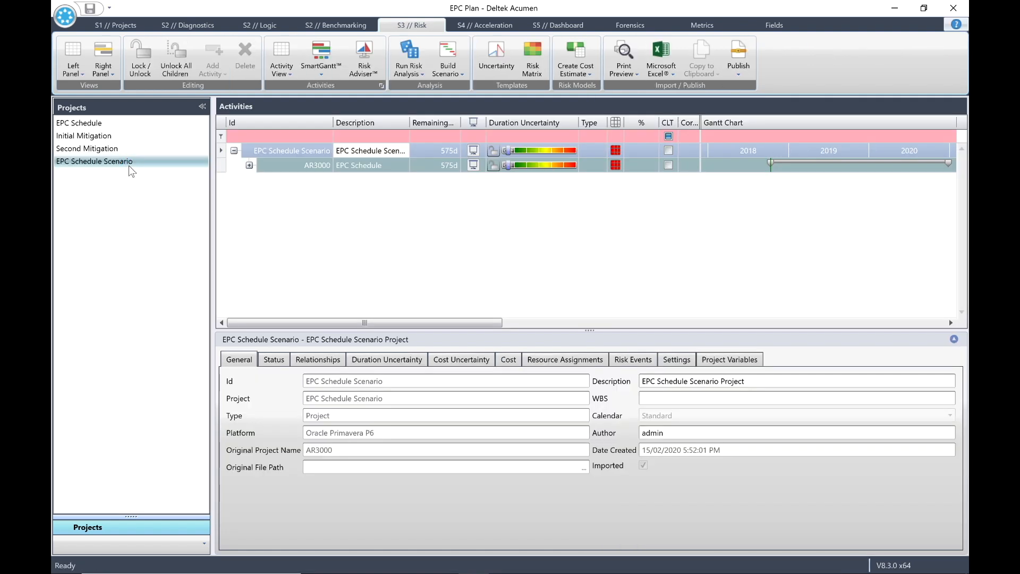
pyautogui.click(562, 374)
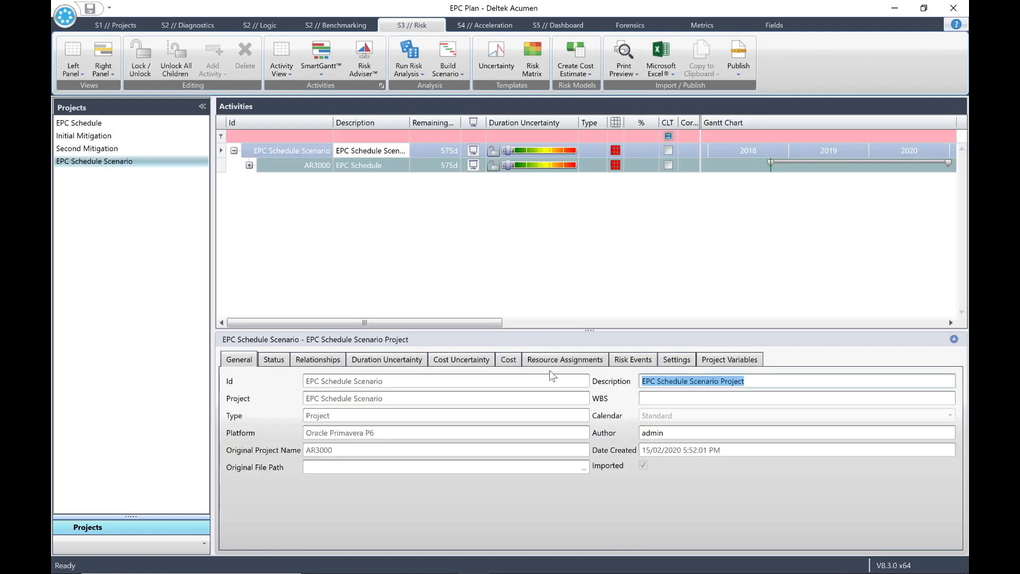
pyautogui.write('Risks ')
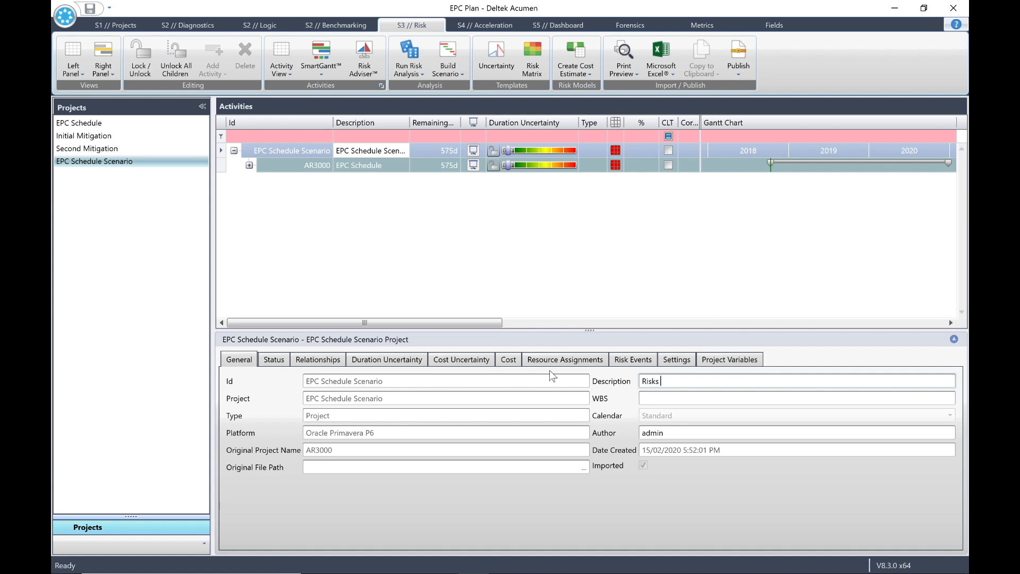
pyautogui.write('Mitigated')
pyautogui.press('Return')
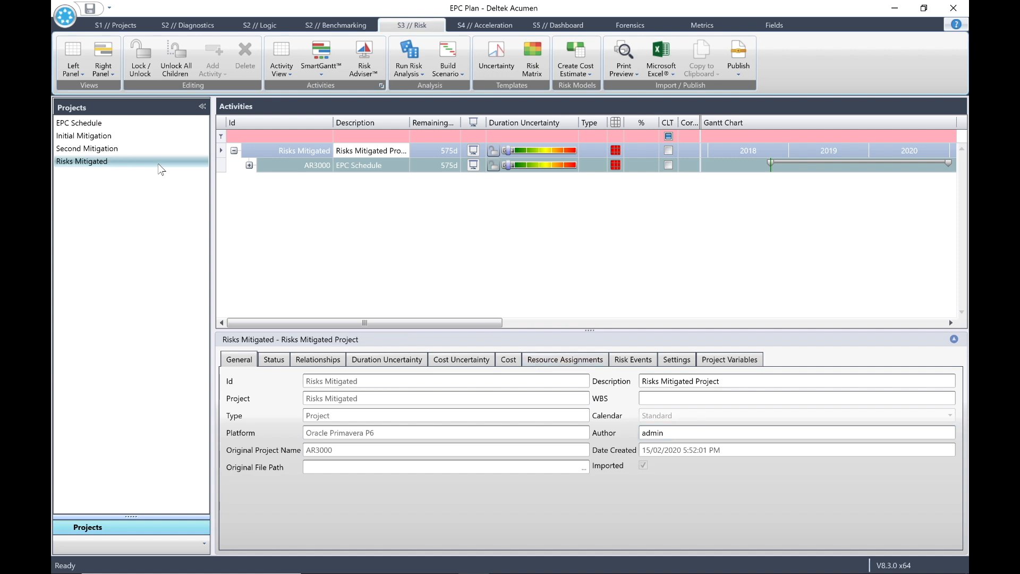
# Collapse the project navigation and display the Risk Register for the Risks Mitigated scenario.
pyautogui.click(204, 108)
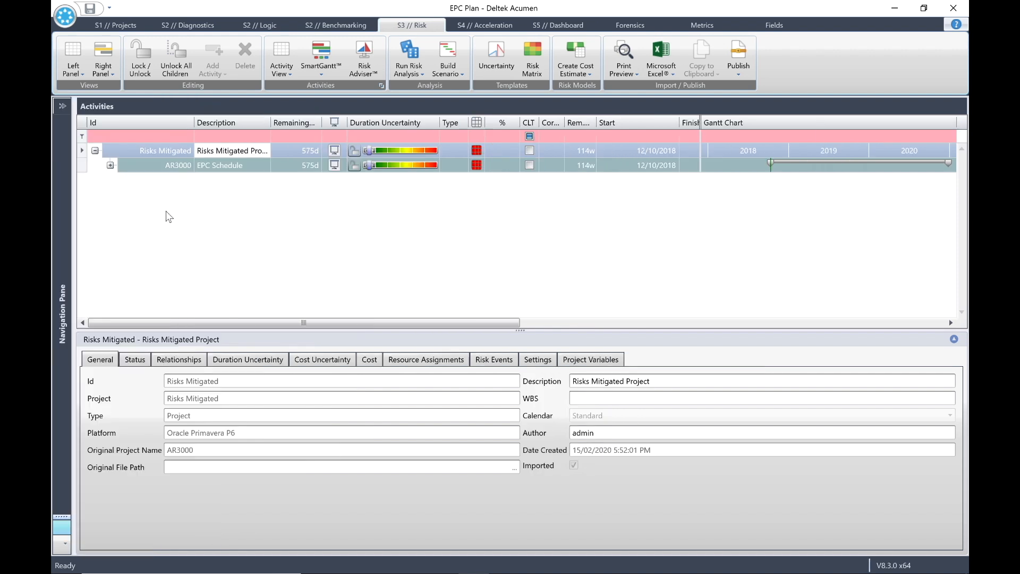
pyautogui.click(75, 71)
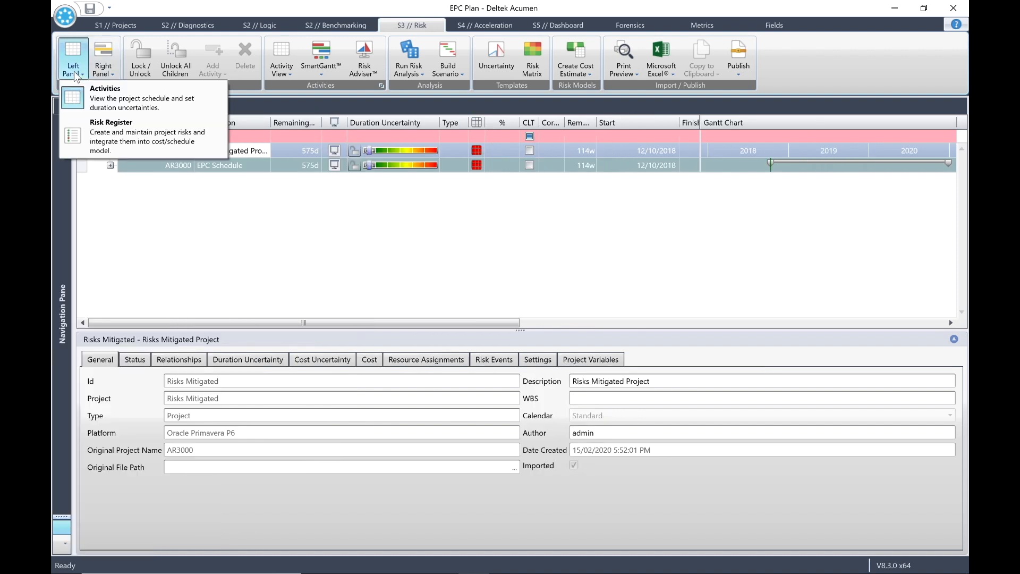
pyautogui.click(115, 137)
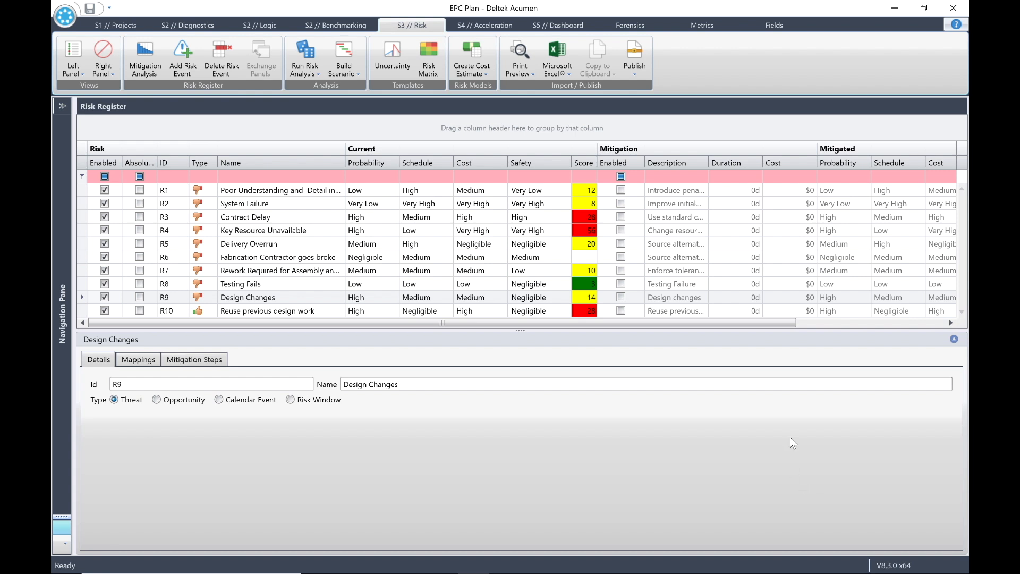
# Enable mitigation for Delivery Overrun, Design Changes, System Failure, Rework Required for Assembly and Integration, and Contract Delay, and review their mitigated ratings.
pyautogui.click(621, 243)
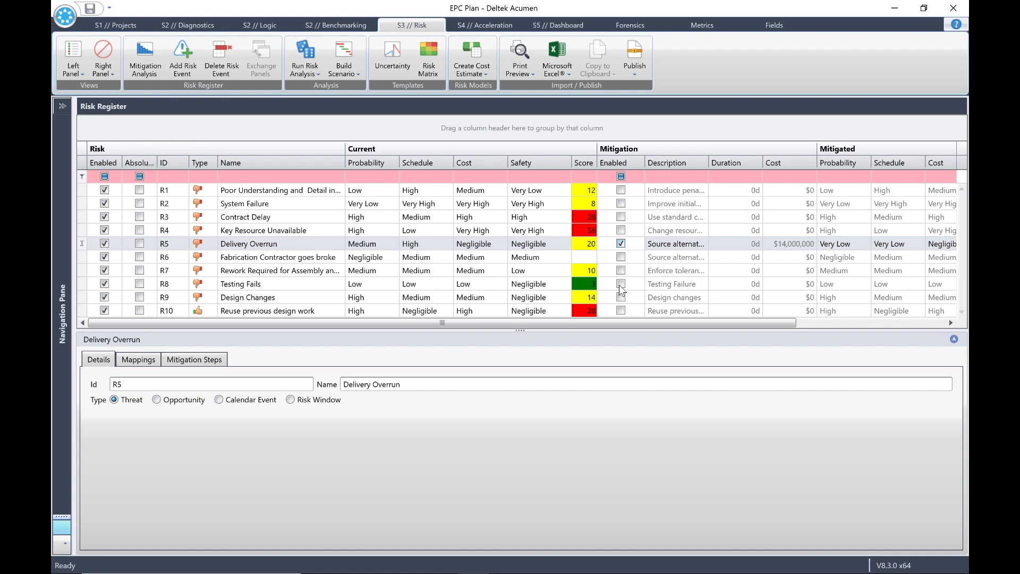
pyautogui.click(621, 298)
pyautogui.click(621, 203)
pyautogui.click(621, 270)
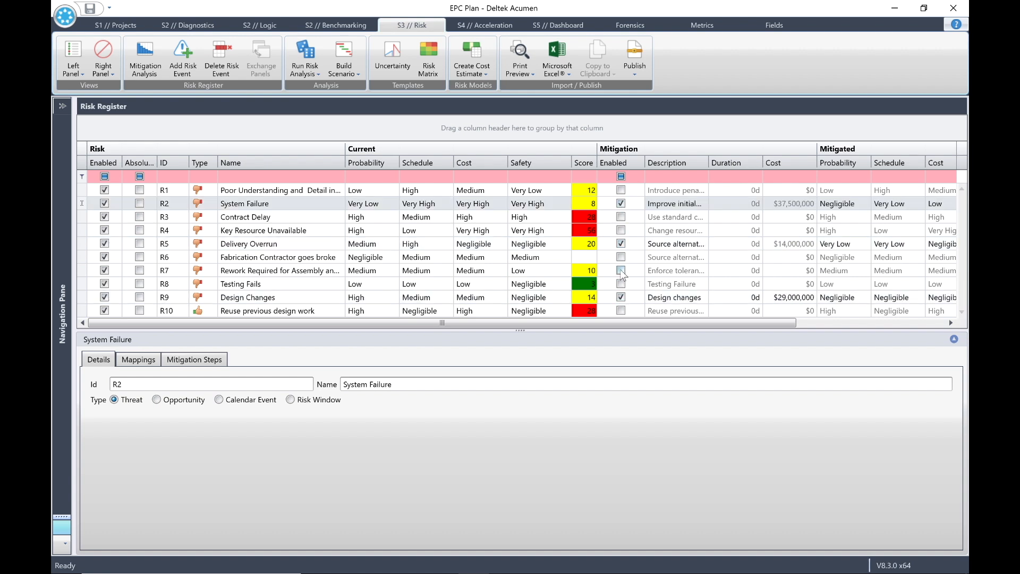
pyautogui.click(621, 216)
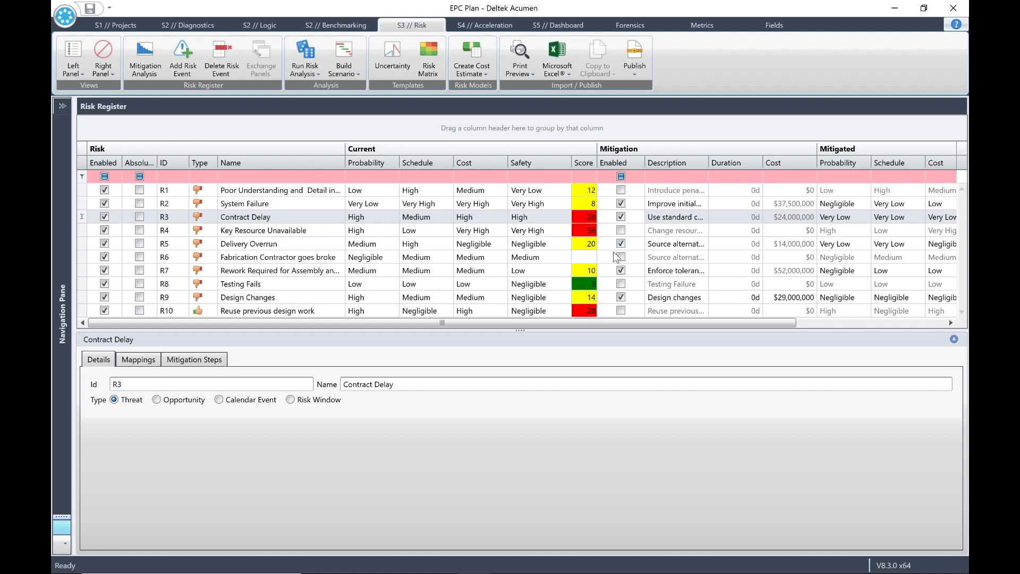
pyautogui.moveTo(607, 324); pyautogui.dragTo(849, 335)
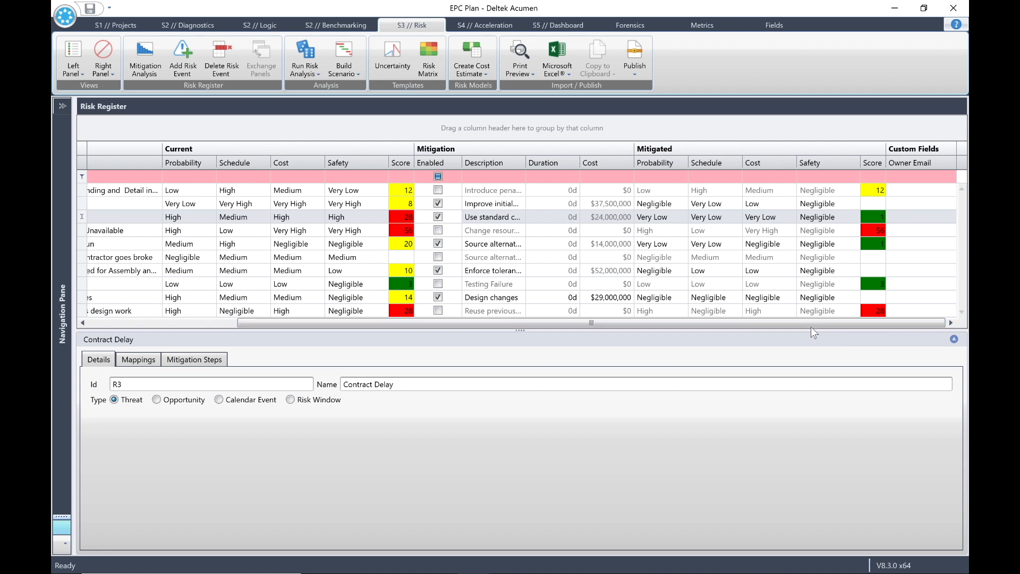
pyautogui.moveTo(811, 322); pyautogui.dragTo(490, 330)
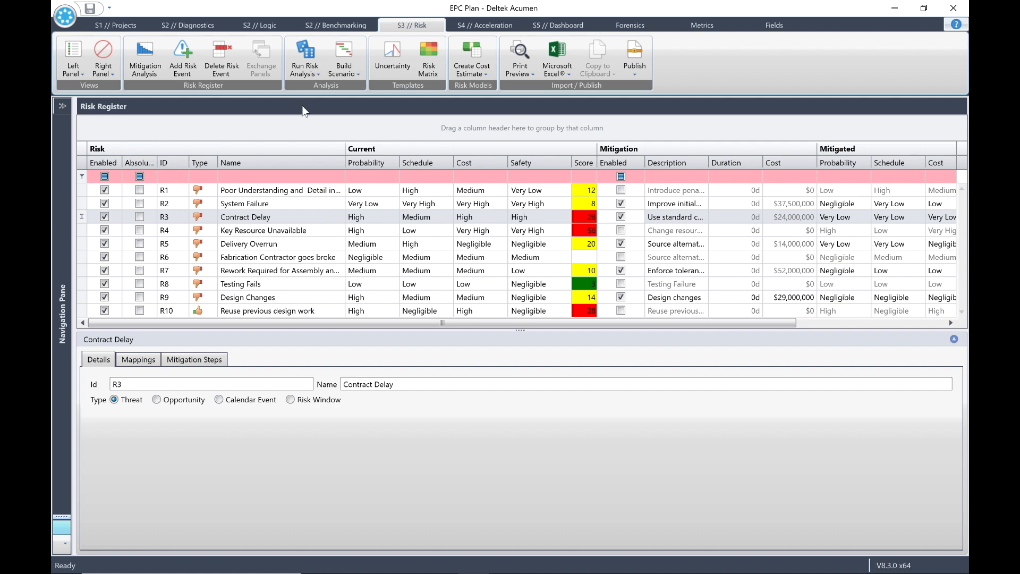
# Run the risk analysis with Uncertainty and Risk Events (Mitigated, Excluding Overhead).
pyautogui.click(310, 72)
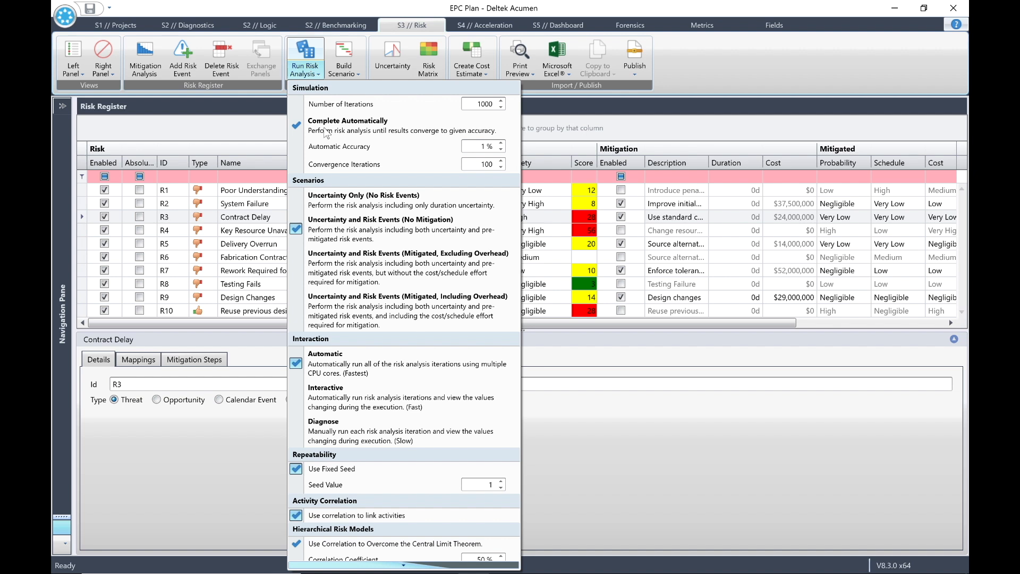
pyautogui.click(458, 278)
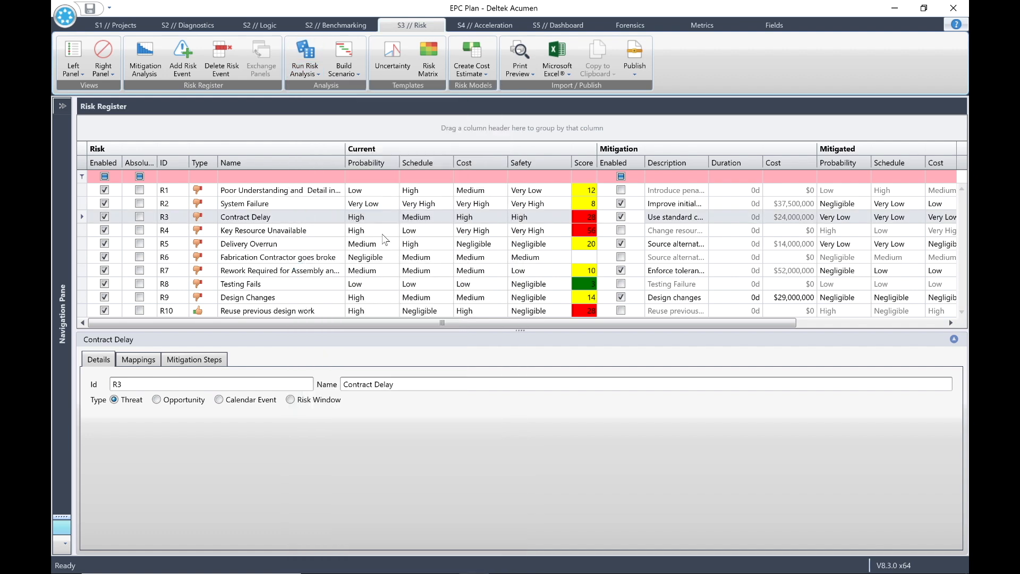
pyautogui.click(307, 49)
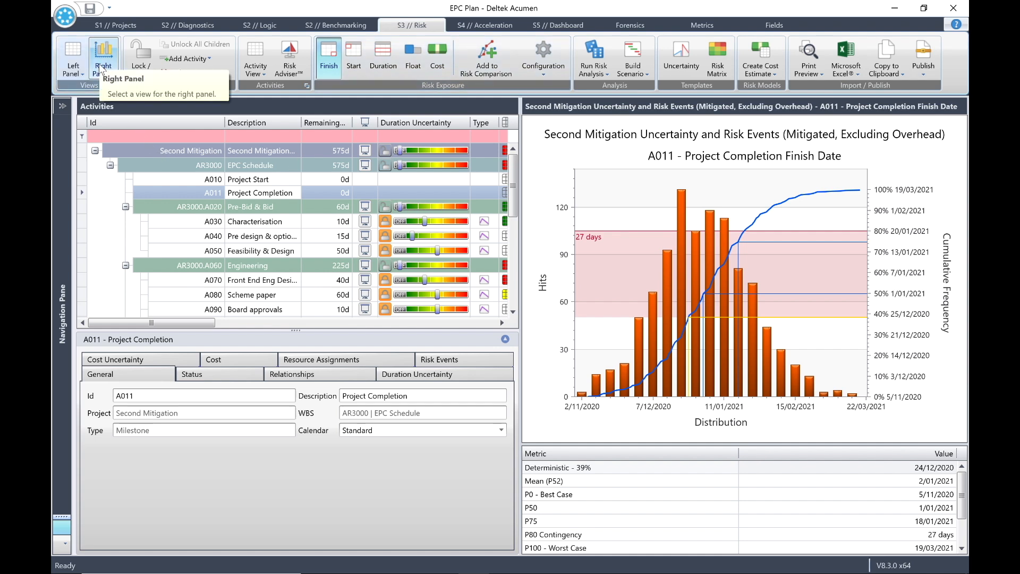
# Show the risk exposure comparison and rename the newly added A011 Project Completion curve as Some Risks Mitigated.
pyautogui.click(104, 66)
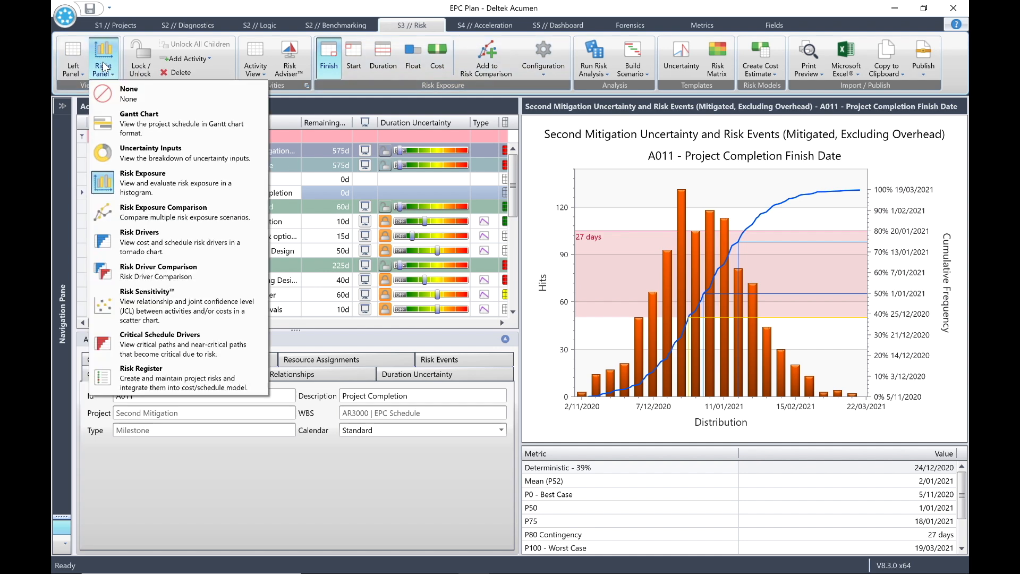
pyautogui.click(197, 212)
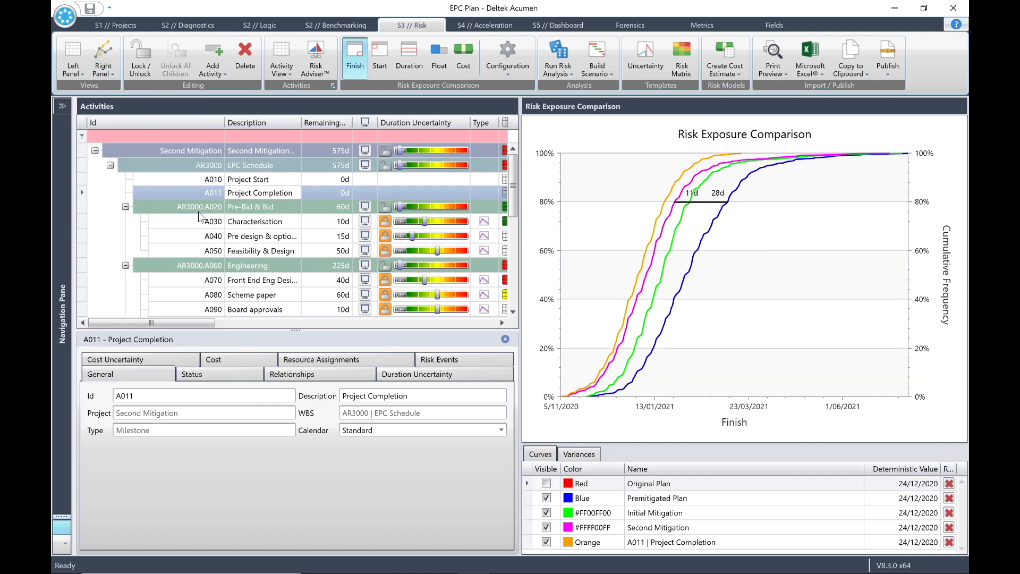
pyautogui.click(727, 543)
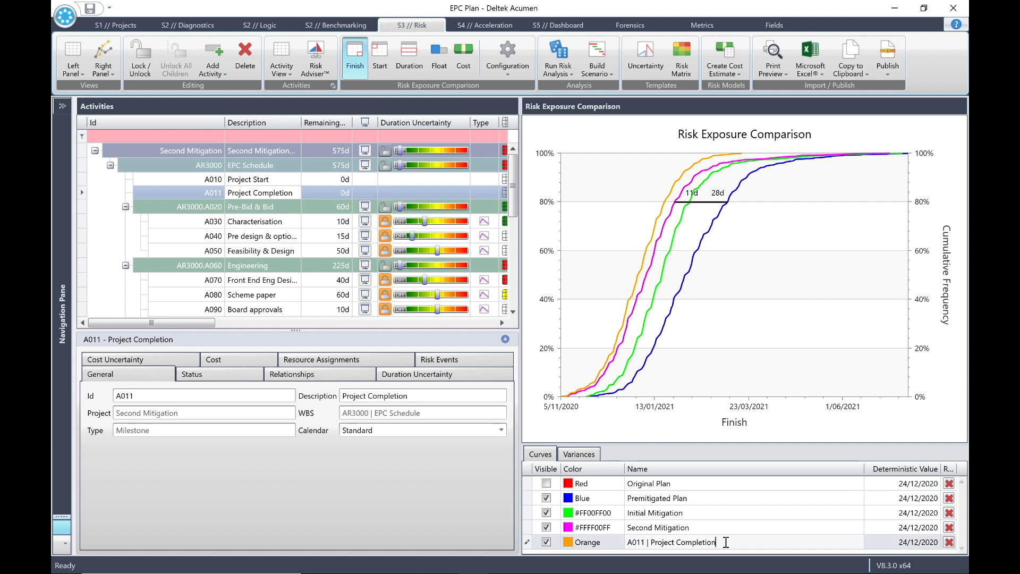
pyautogui.click(700, 542)
pyautogui.write('Som')
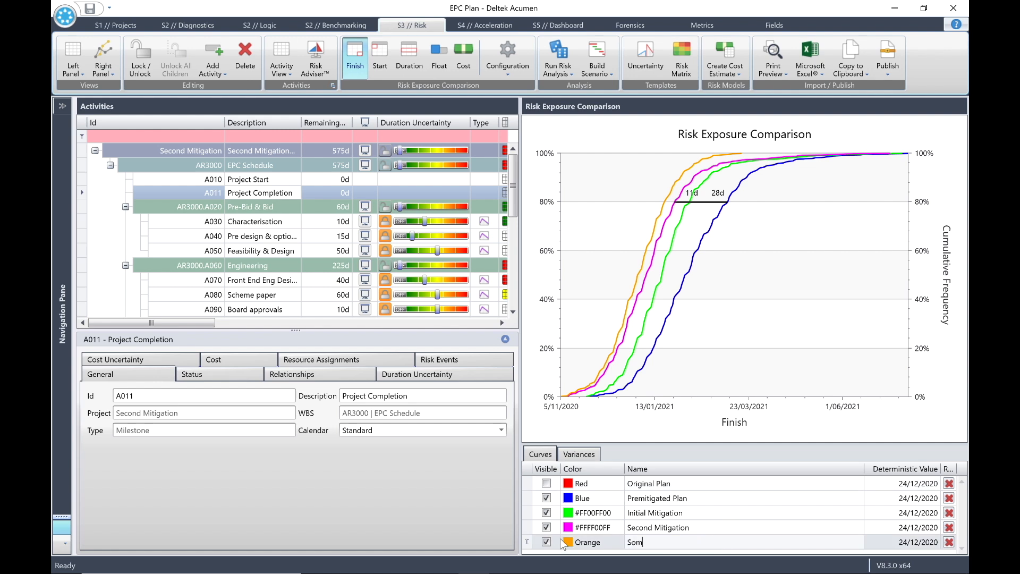
pyautogui.write('e Risks Mitigated')
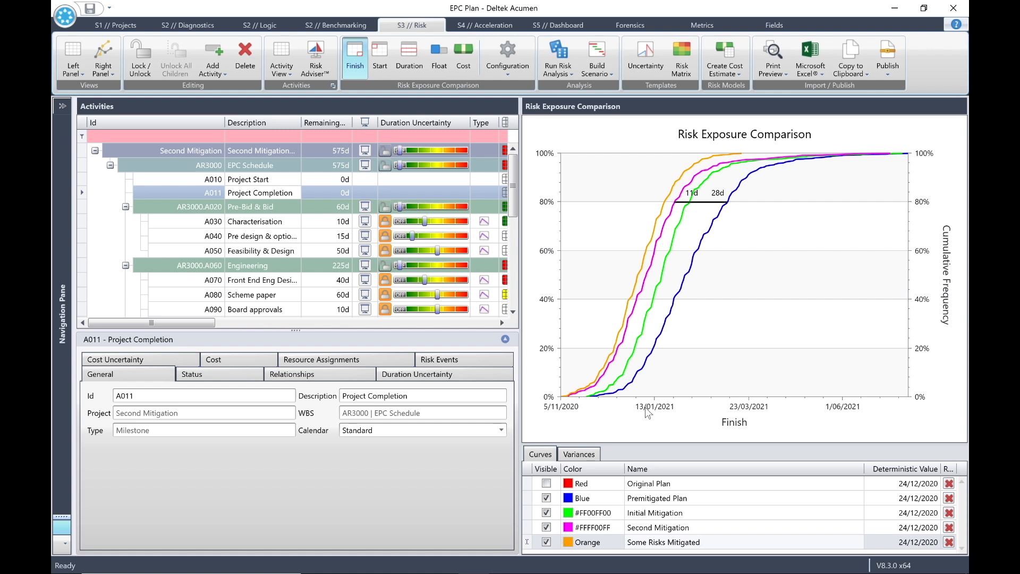
# Add a finish variance at P80 from Some Risks Mitigated to Second Mitigation and show the list of variances.
pyautogui.click(674, 207)
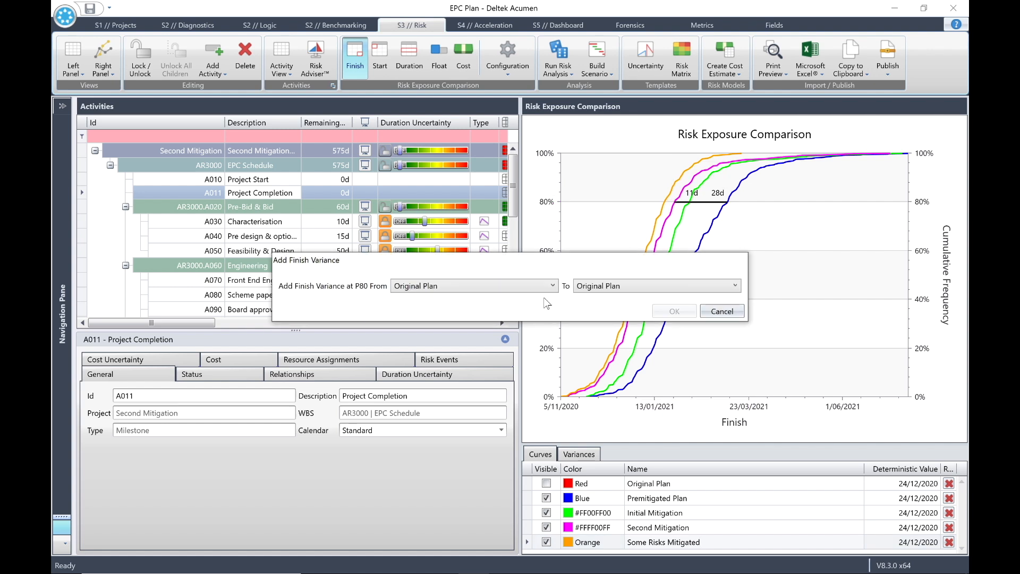
pyautogui.click(555, 287)
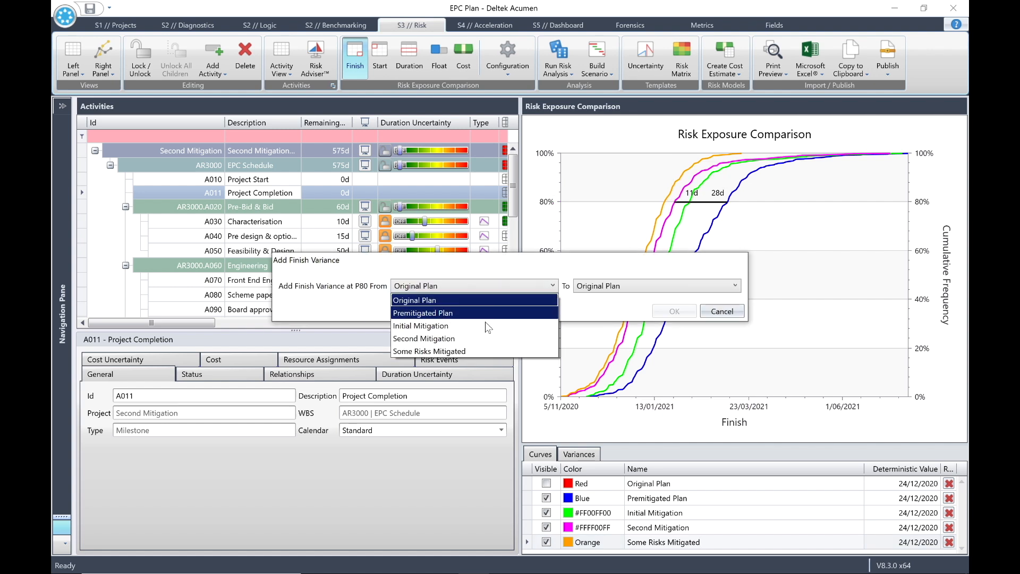
pyautogui.click(481, 351)
pyautogui.click(735, 286)
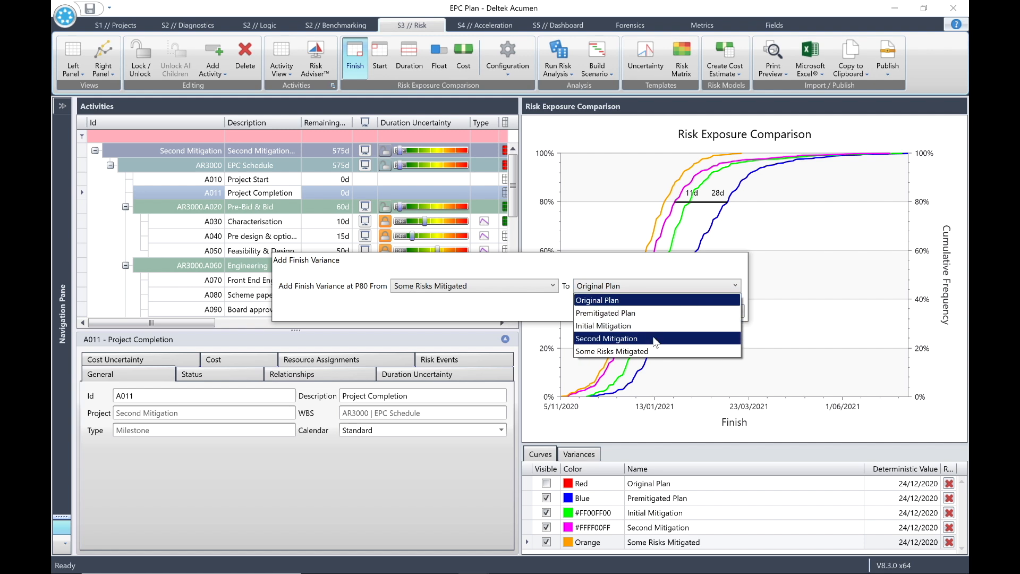
pyautogui.click(655, 340)
pyautogui.click(680, 314)
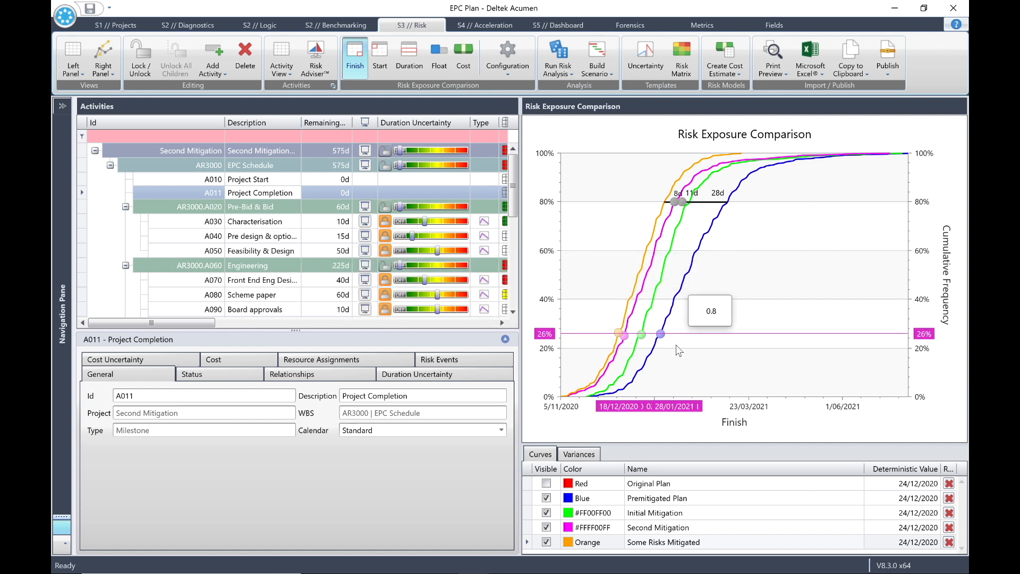
pyautogui.click(579, 454)
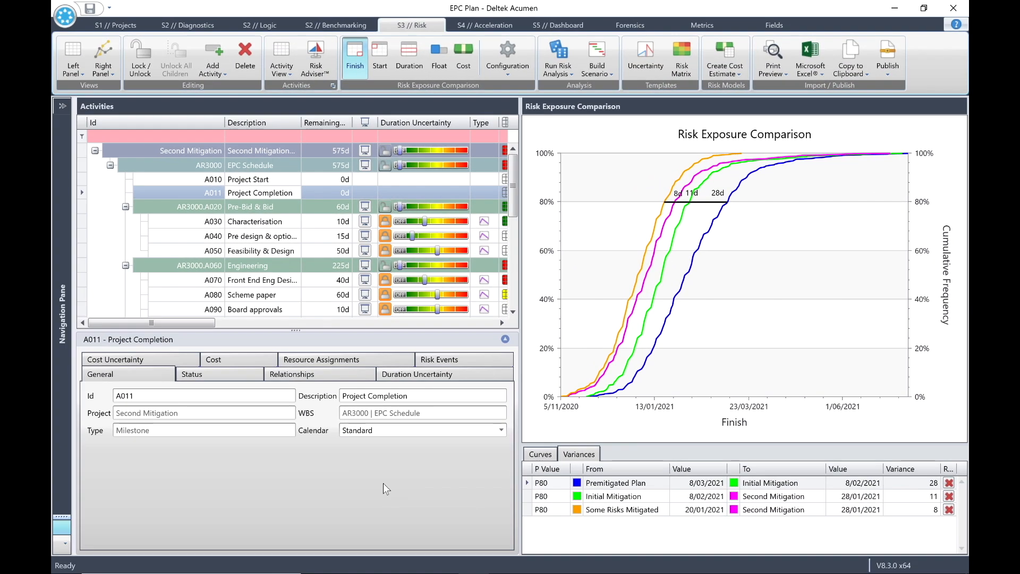
# Close the EPC Plan workbook and save its changes.
pyautogui.click(63, 18)
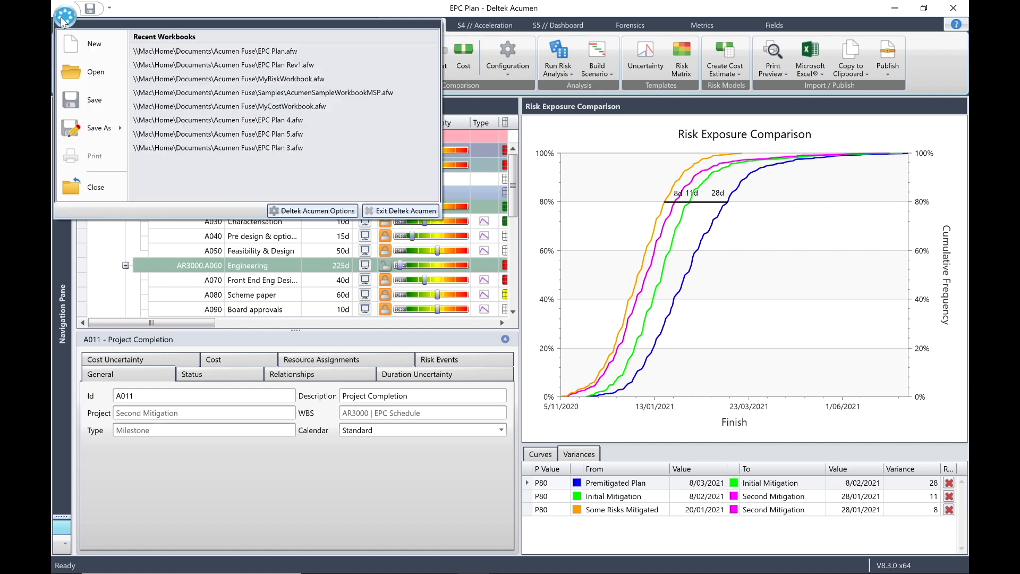
pyautogui.click(96, 187)
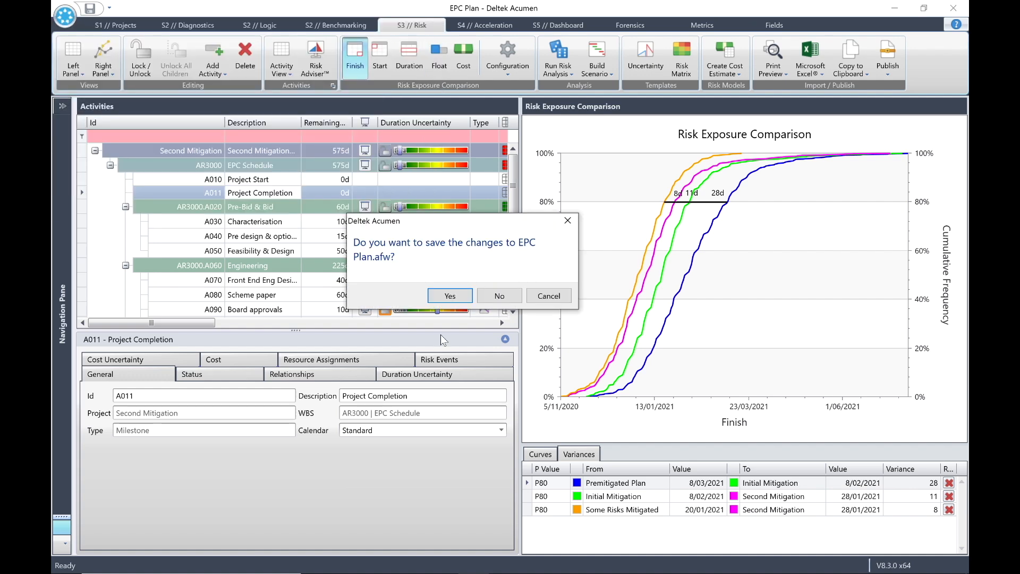
pyautogui.click(449, 297)
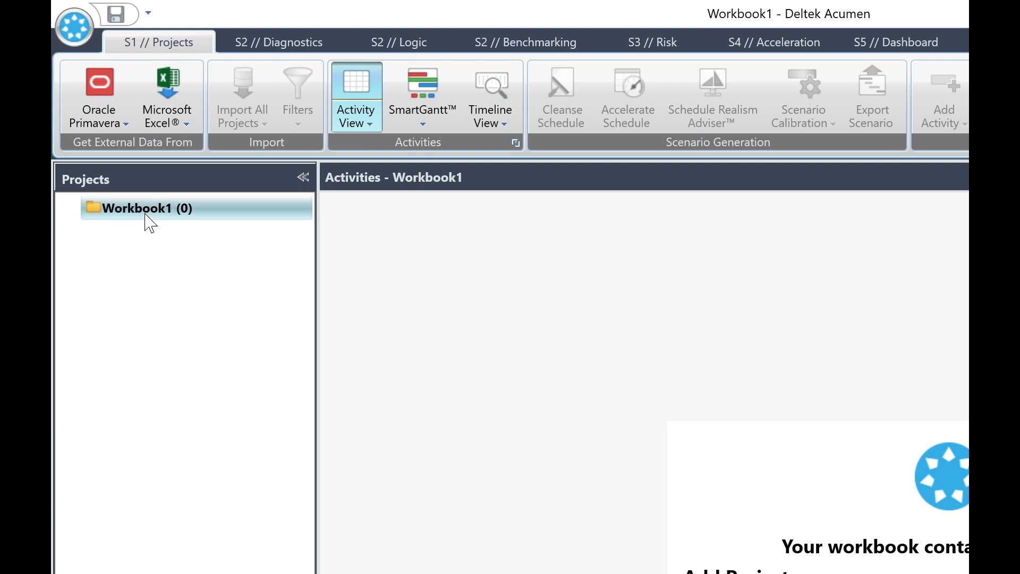
pyautogui.moveTo(147, 216)
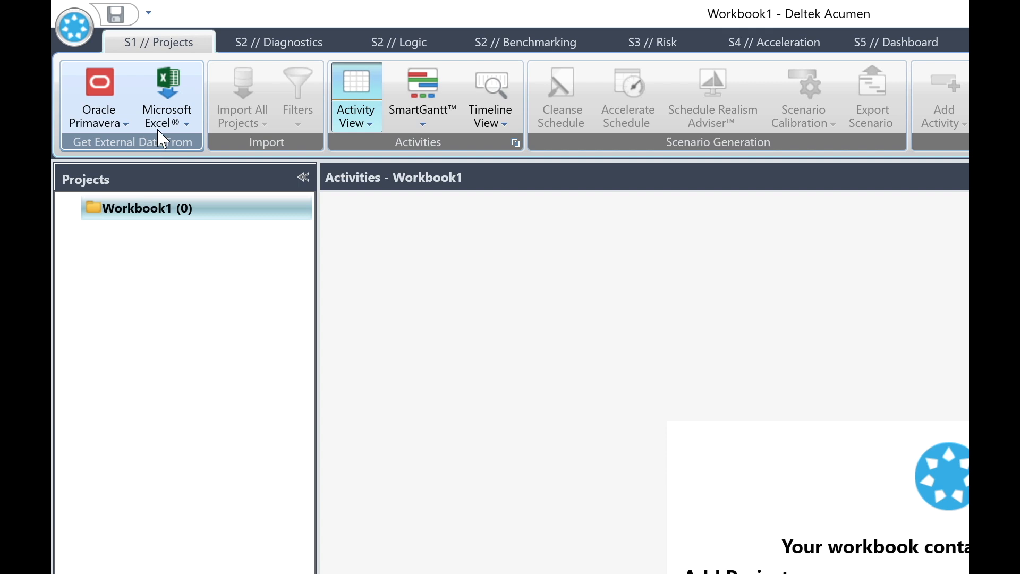
pyautogui.click(178, 127)
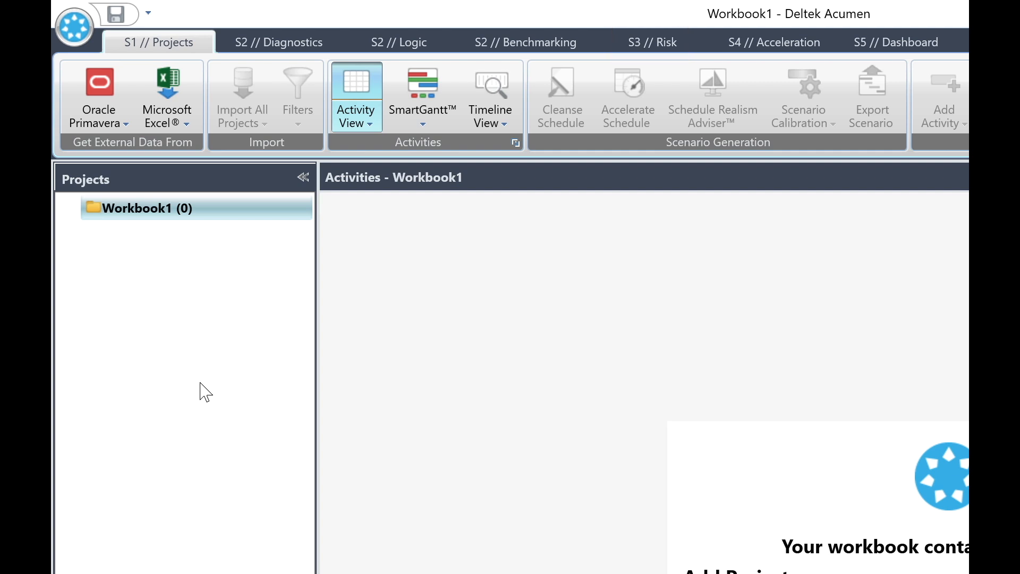
# Open the recent workbook MyRiskWorkbook.afw and switch to its risk analysis view.
pyautogui.click(72, 29)
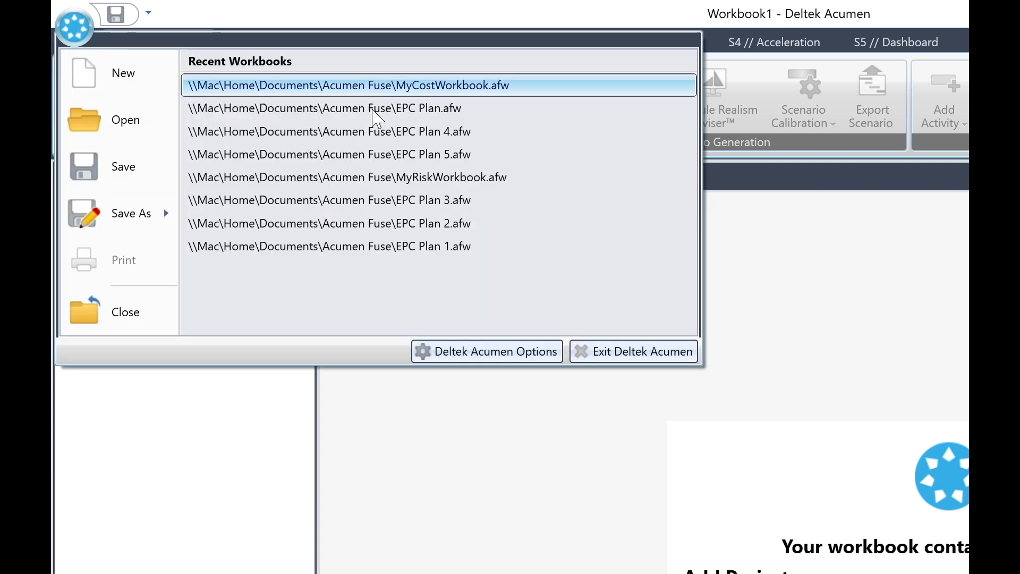
pyautogui.click(449, 179)
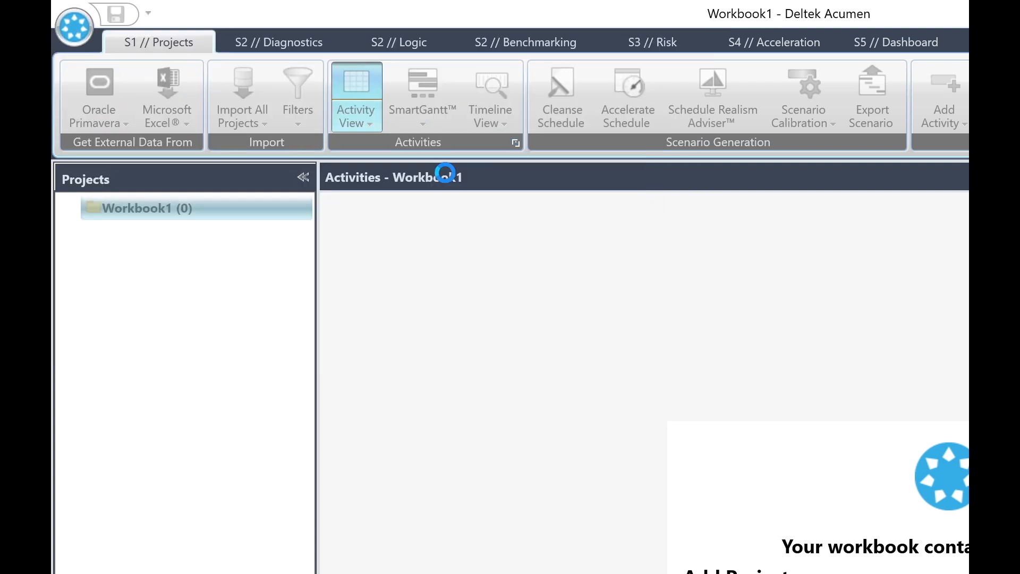
pyautogui.click(665, 40)
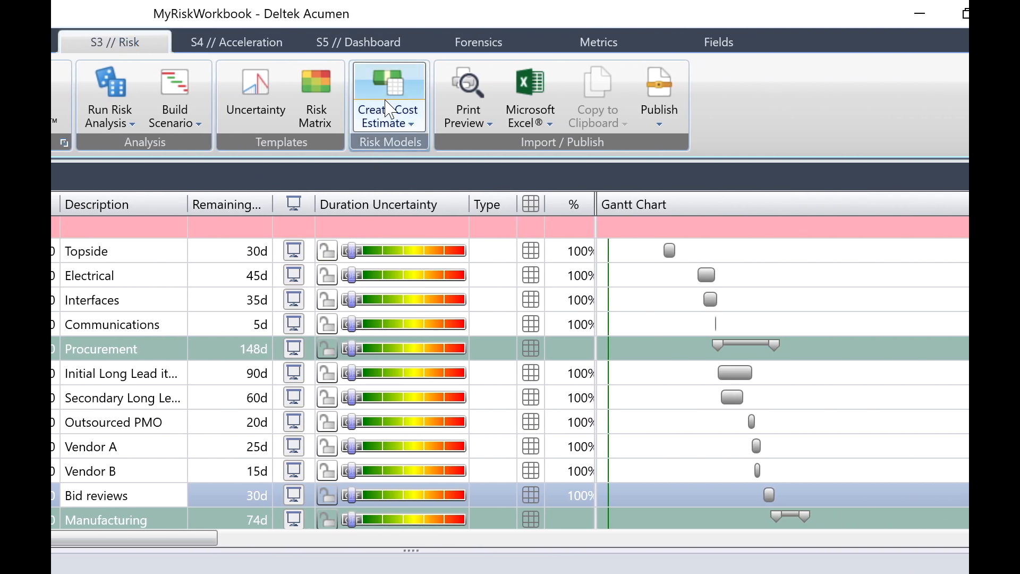
# Look through the available options for creating a cost estimate risk model.
pyautogui.click(398, 128)
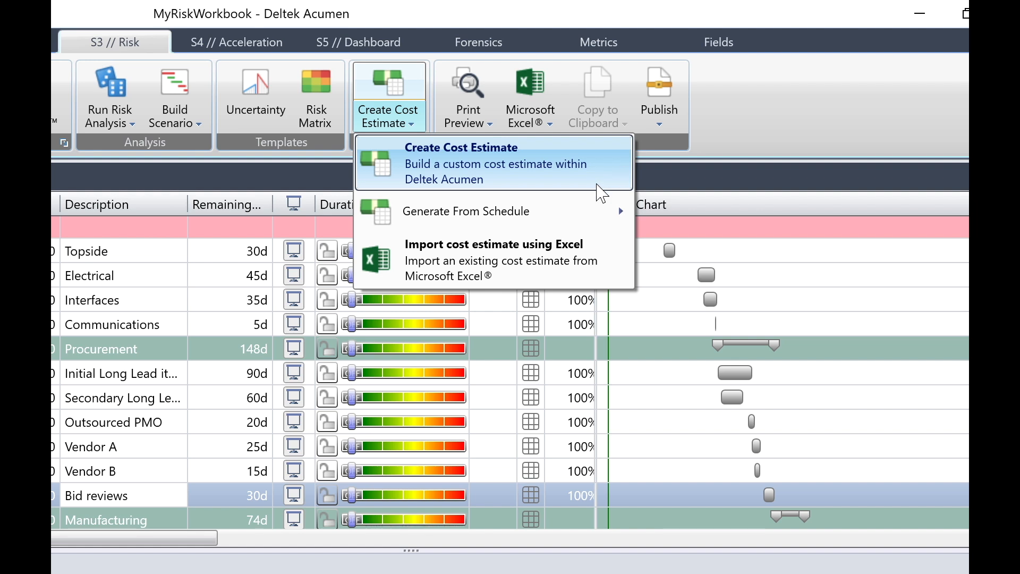
pyautogui.moveTo(600, 218)
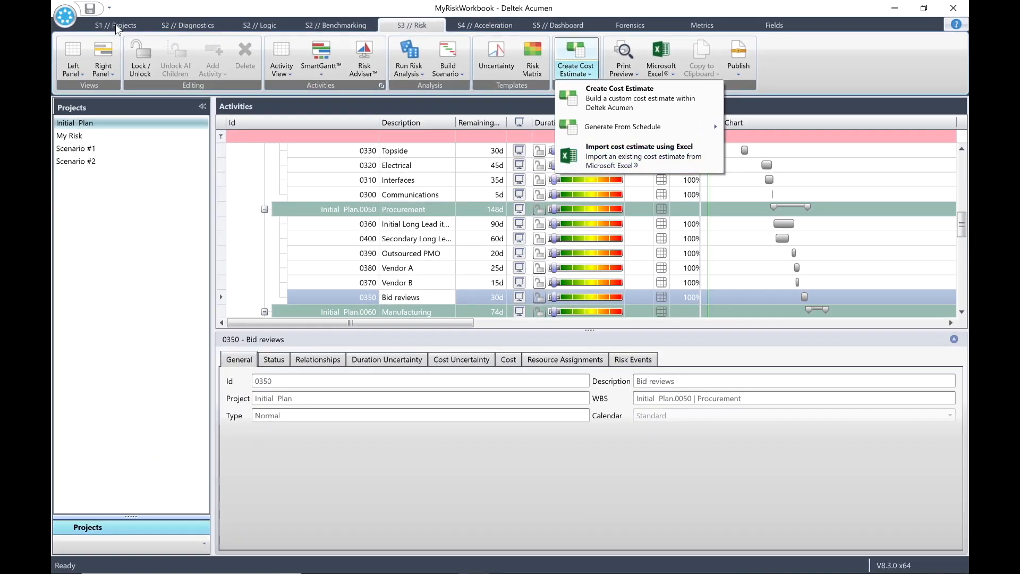
# Return to the projects view and delete Scenario #1 and Scenario #2 from the Initial Plan project.
pyautogui.click(116, 25)
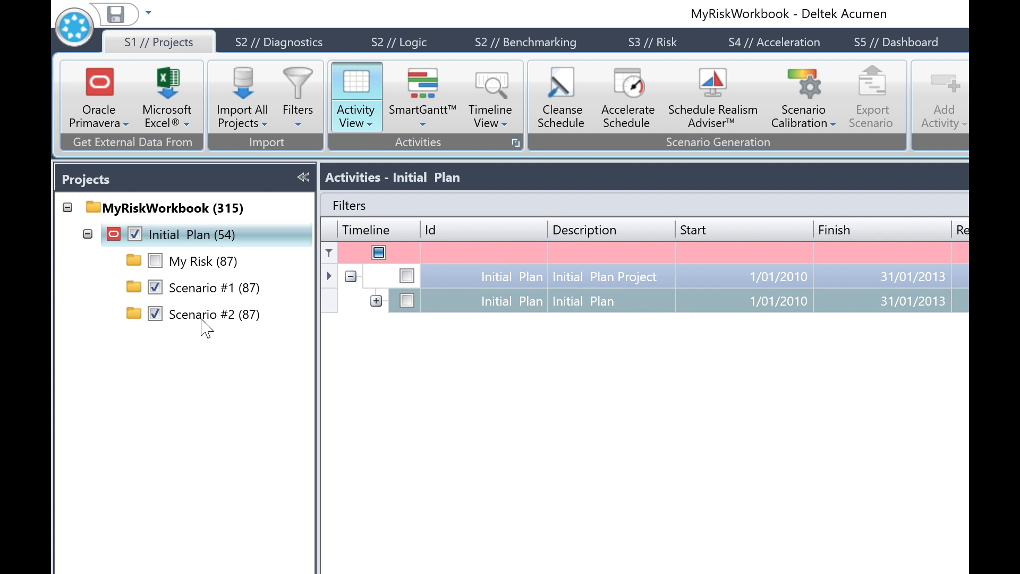
pyautogui.moveTo(206, 302)
pyautogui.click(195, 287)
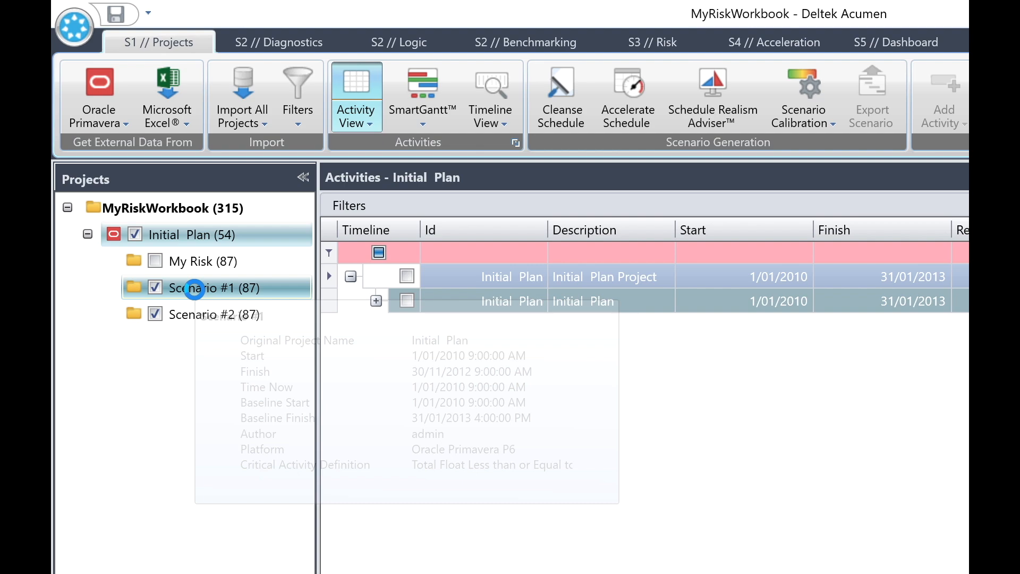
pyautogui.rightClick(195, 288)
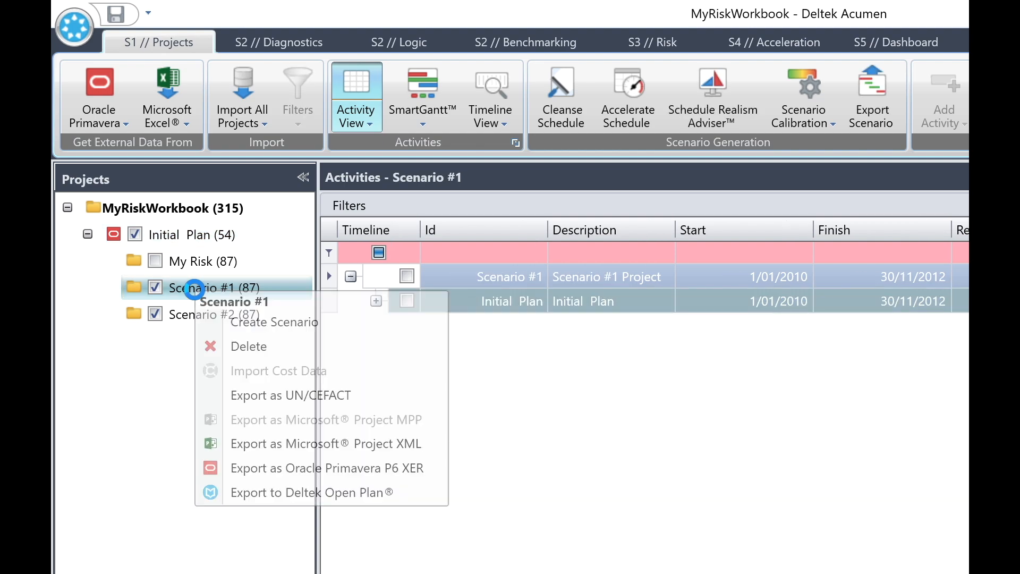
pyautogui.click(247, 351)
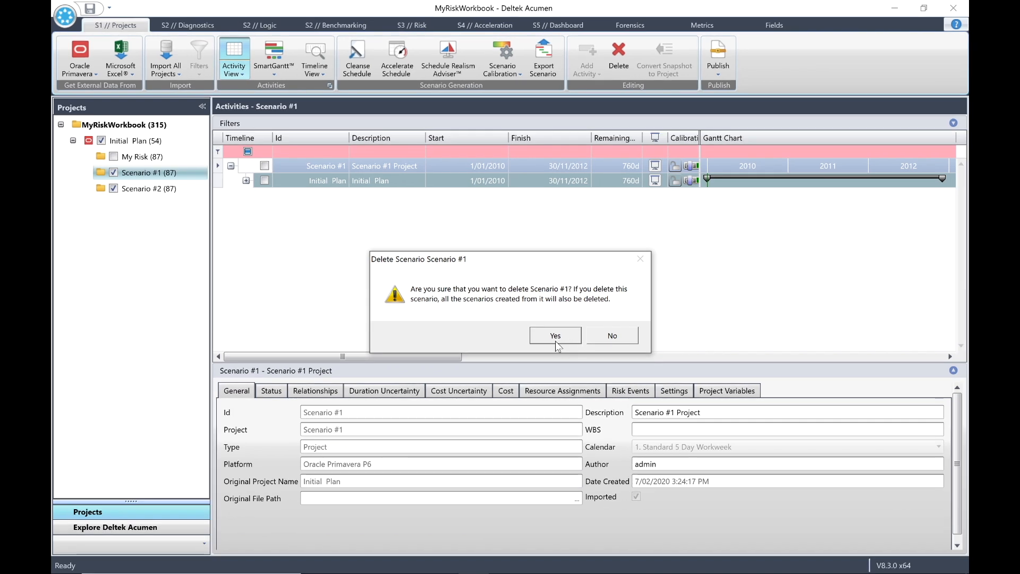
pyautogui.click(556, 336)
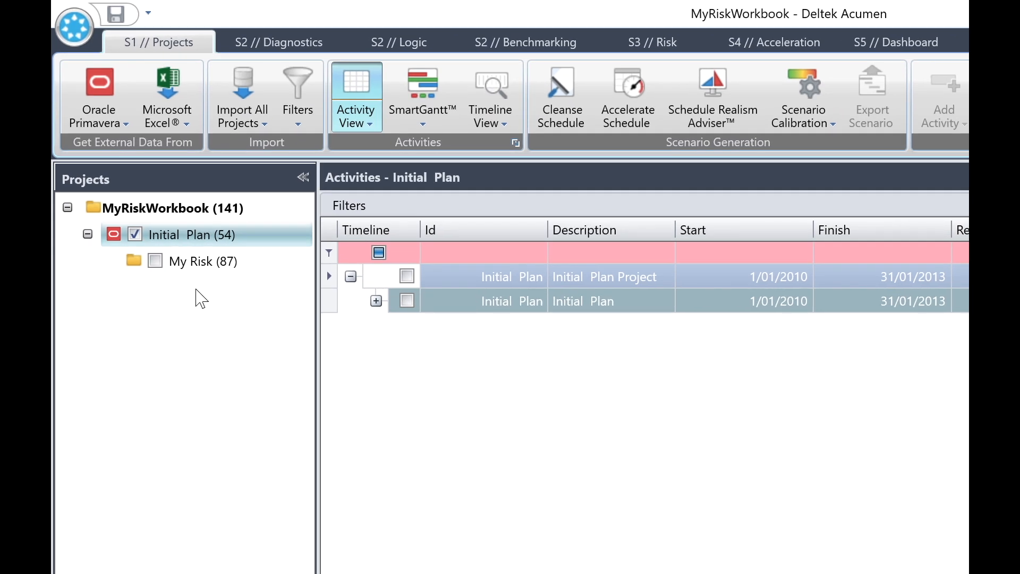
# Choose SampleCostRisk from the Samples folder for import as a standard Microsoft Excel file.
pyautogui.click(184, 124)
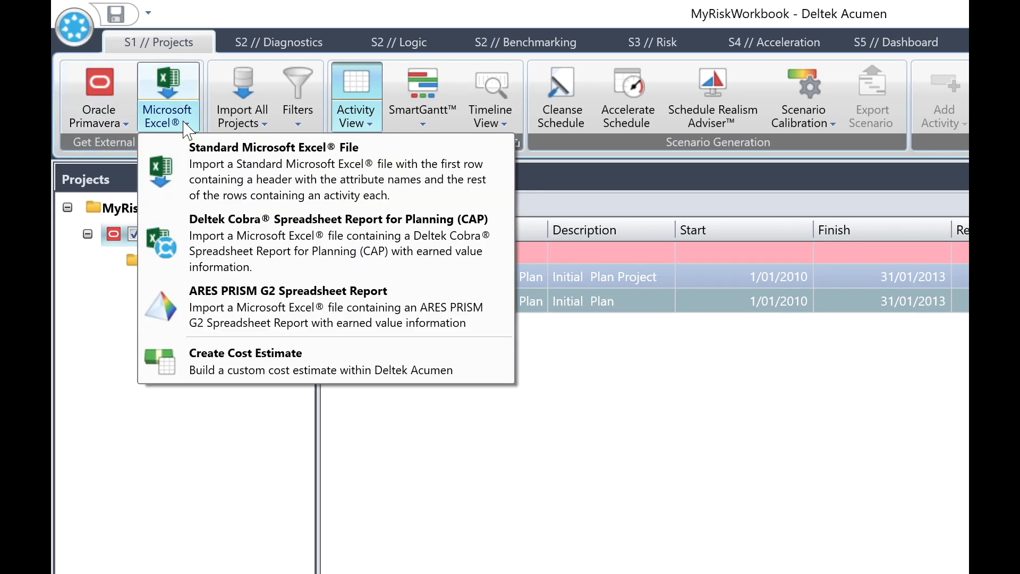
pyautogui.click(259, 176)
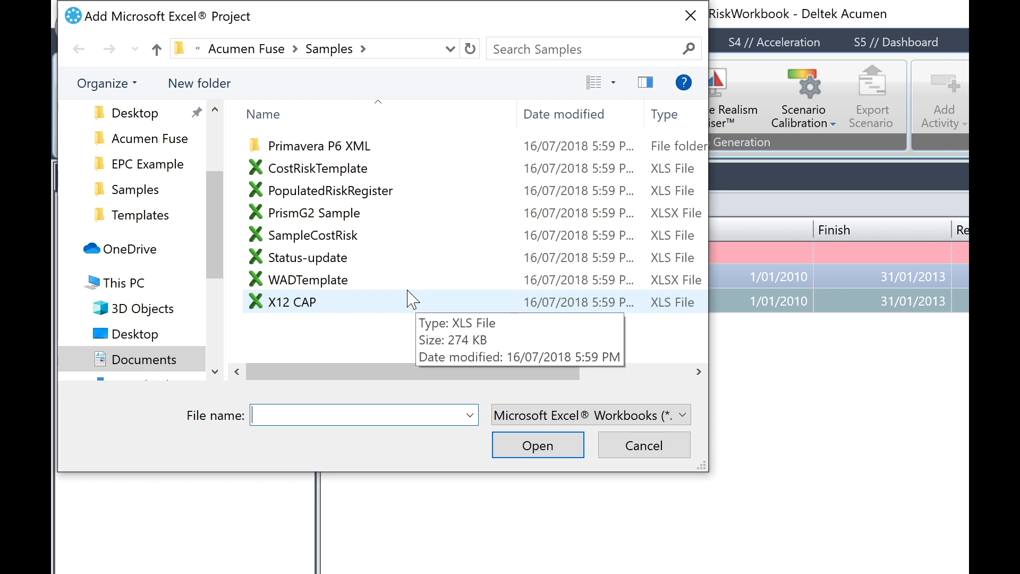
pyautogui.click(333, 236)
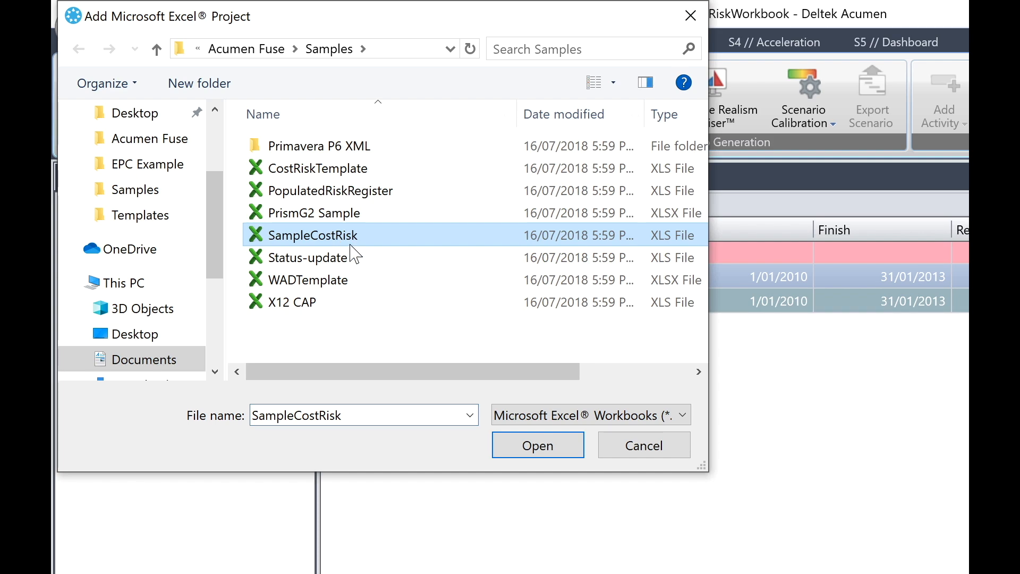
pyautogui.click(540, 445)
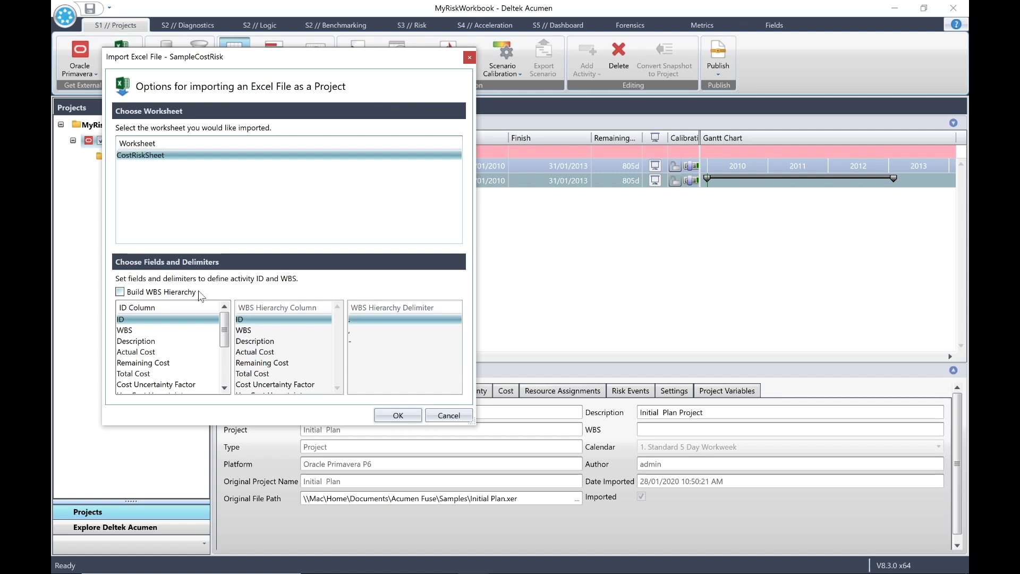
# Import CostRiskSheet with a WBS hierarchy built from the WBS column, keeping the Initial Plan scenarios instead of reimporting that project.
pyautogui.click(120, 292)
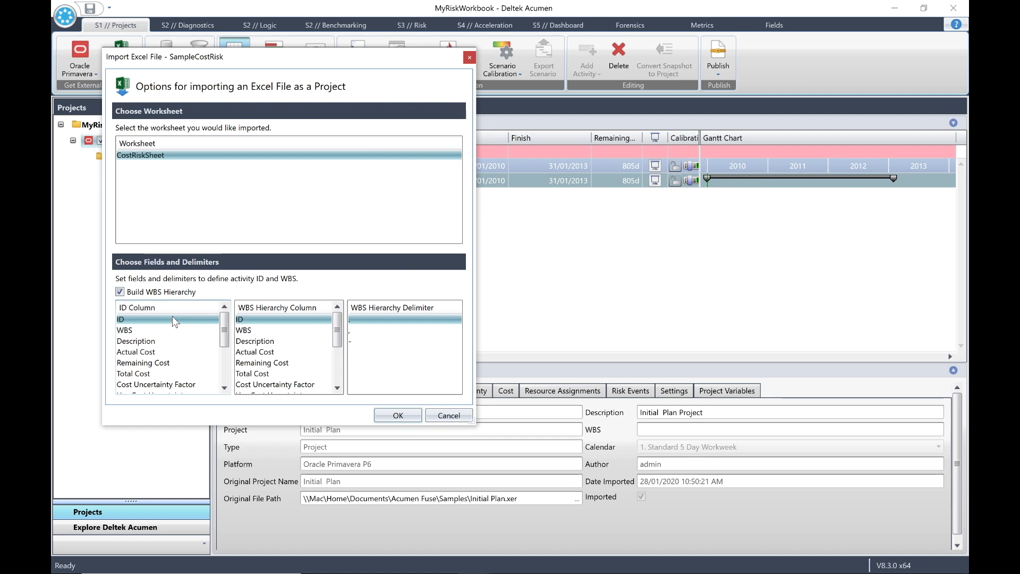
pyautogui.click(243, 331)
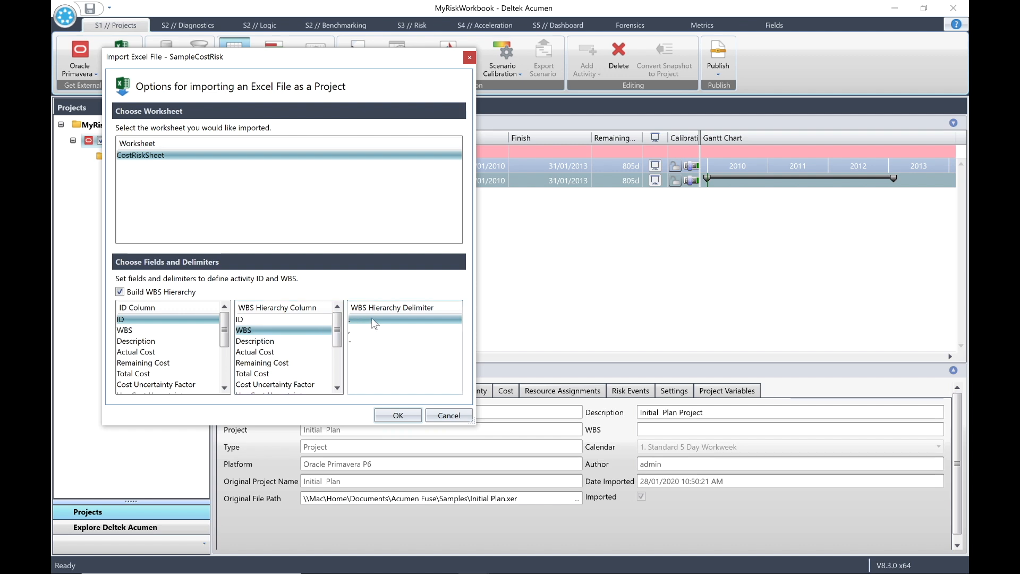
pyautogui.click(396, 416)
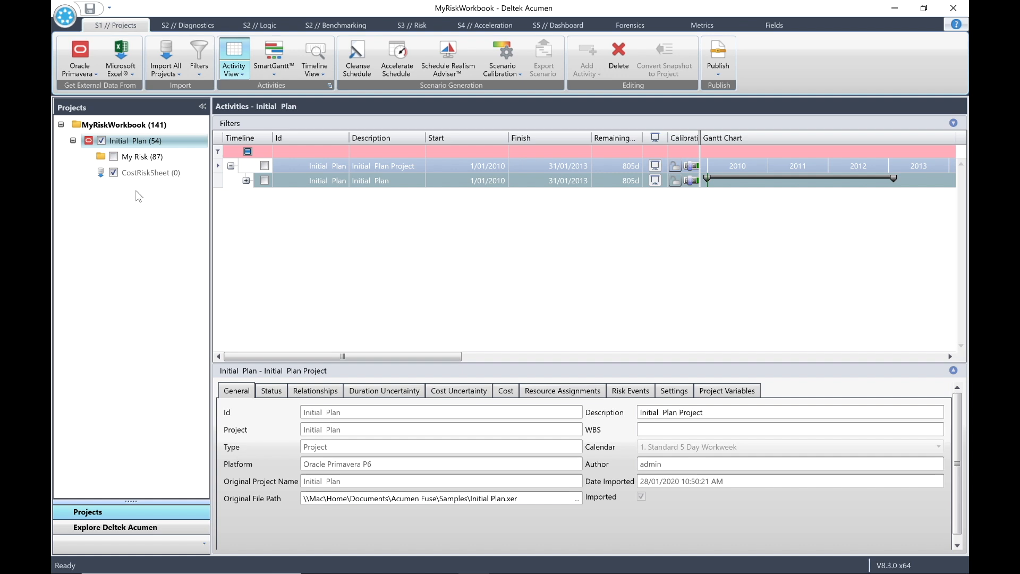
pyautogui.click(167, 57)
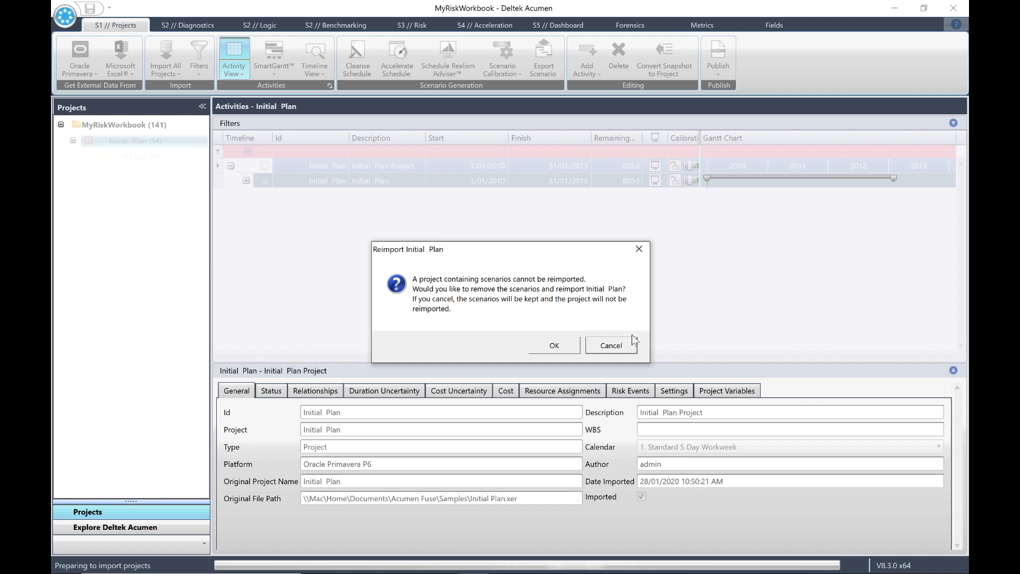
pyautogui.click(616, 345)
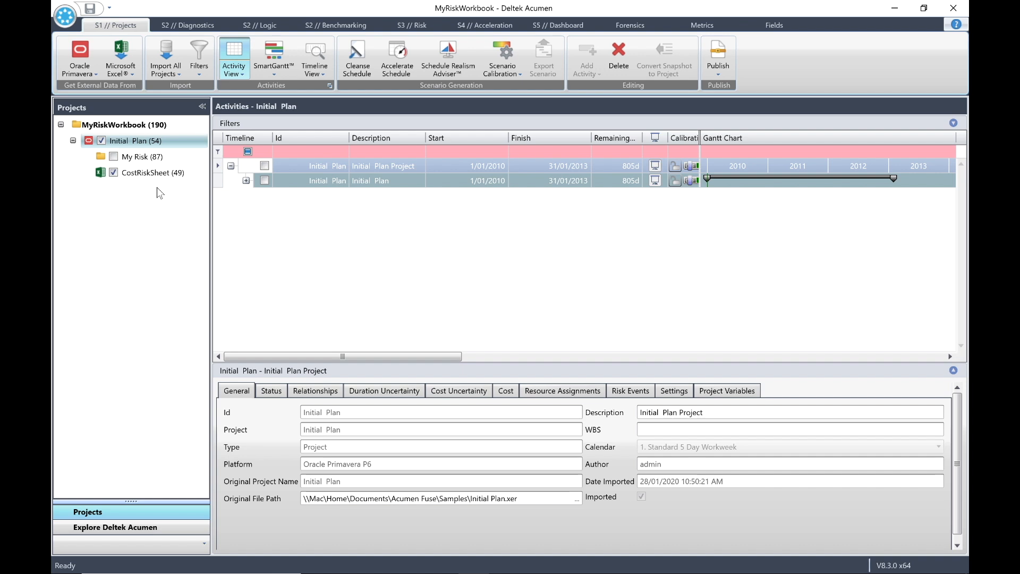
# Save the workbook under the new name MyCostWorkbook.
pyautogui.click(66, 18)
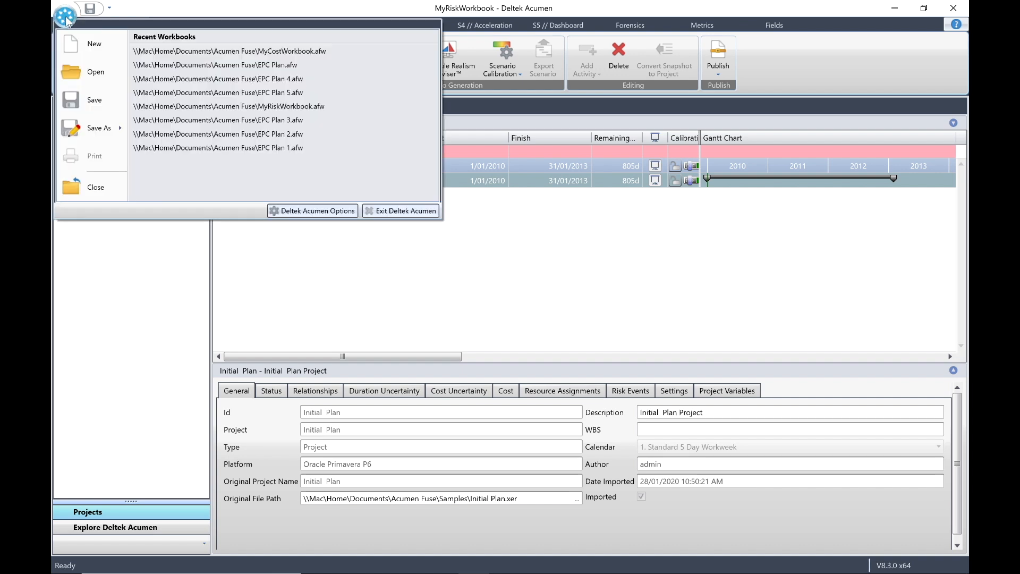
pyautogui.click(76, 129)
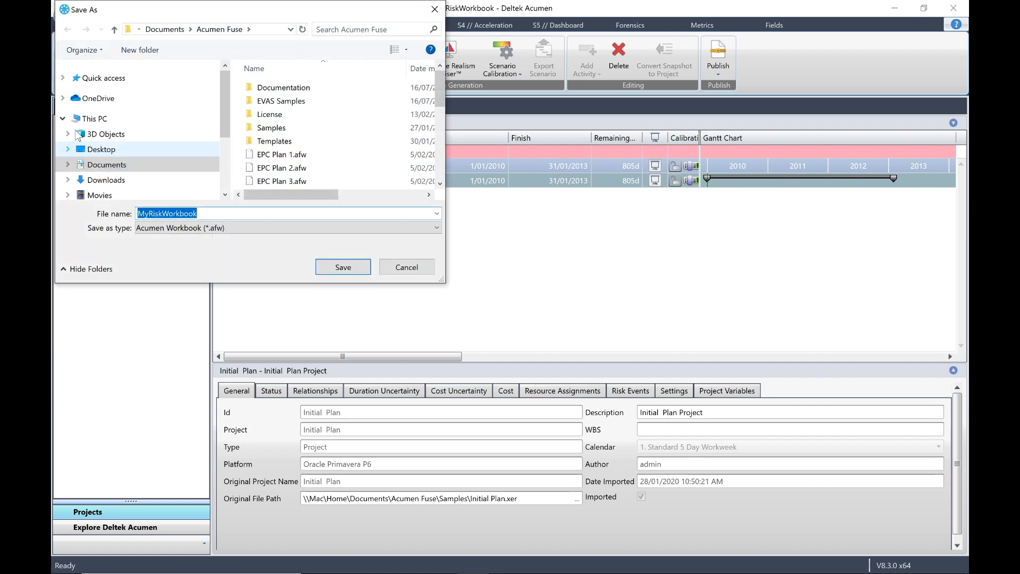
pyautogui.click(162, 214)
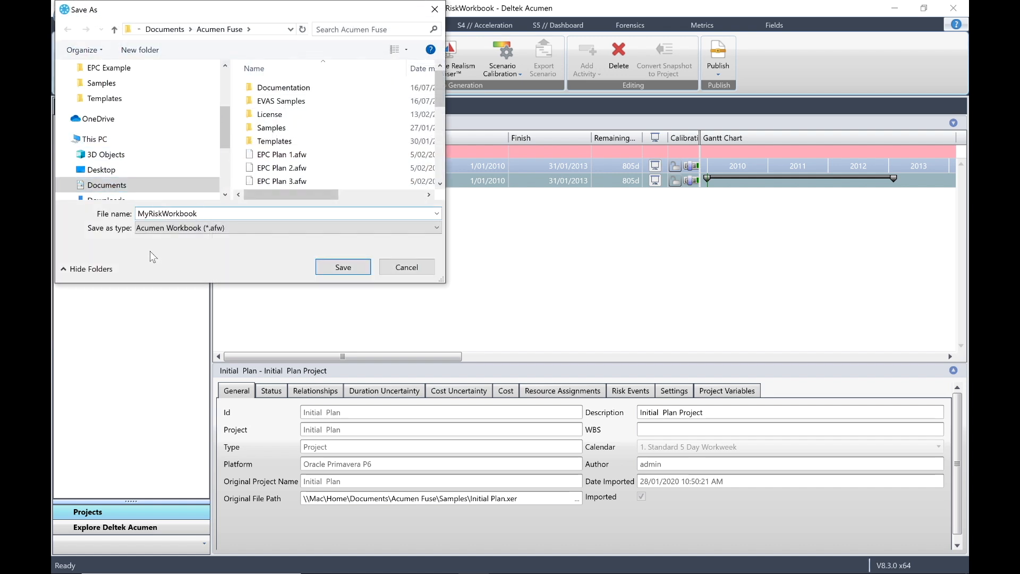
pyautogui.press('BackSpace')
pyautogui.press('BackSpace')
pyautogui.press('BackSpace')
pyautogui.press('BackSpace')
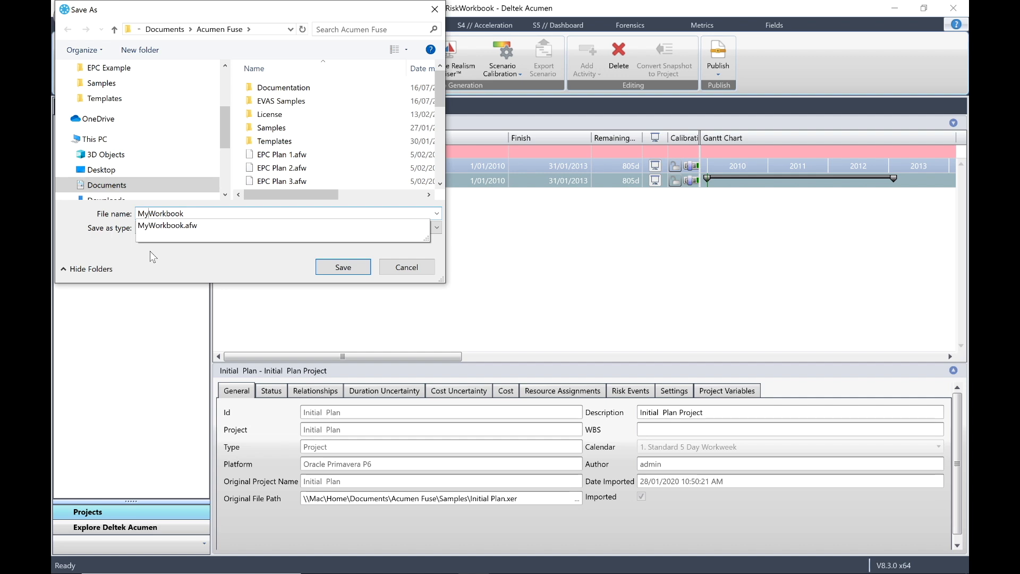
pyautogui.write('Cost')
pyautogui.press('Return')
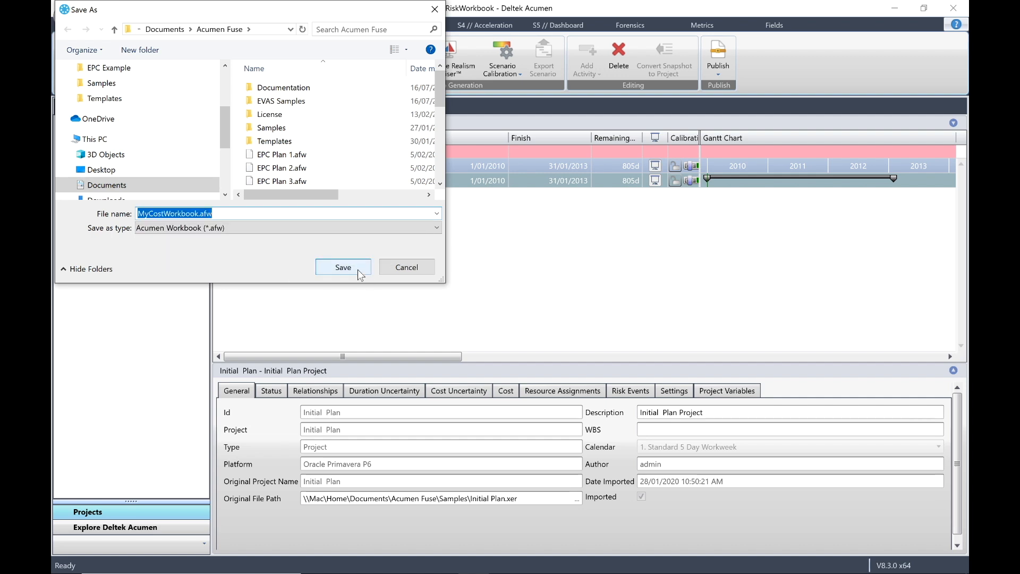
pyautogui.click(356, 268)
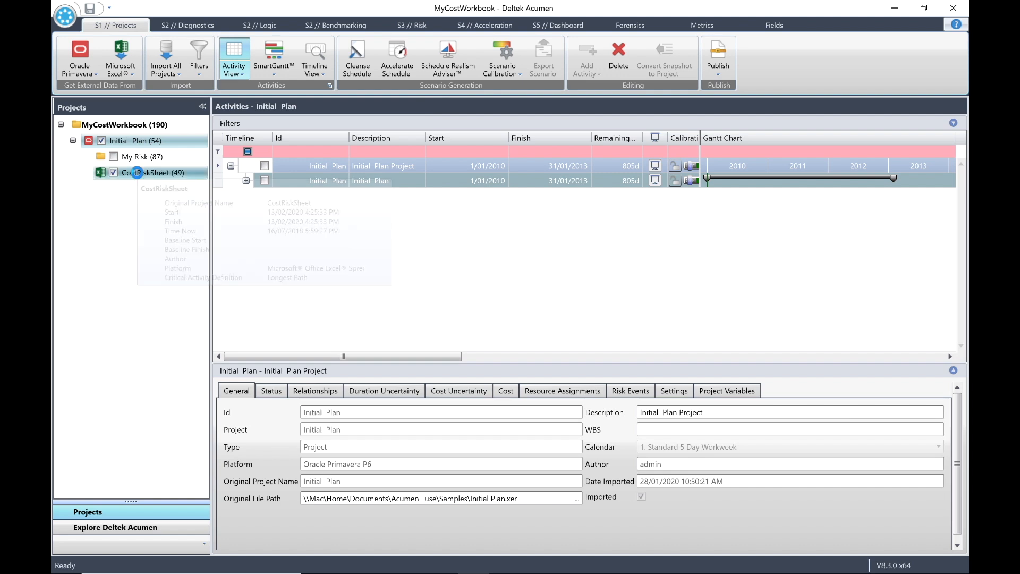
# Show CostRiskSheet in the risk analysis view and expand all of its grouped cost activities.
pyautogui.click(138, 173)
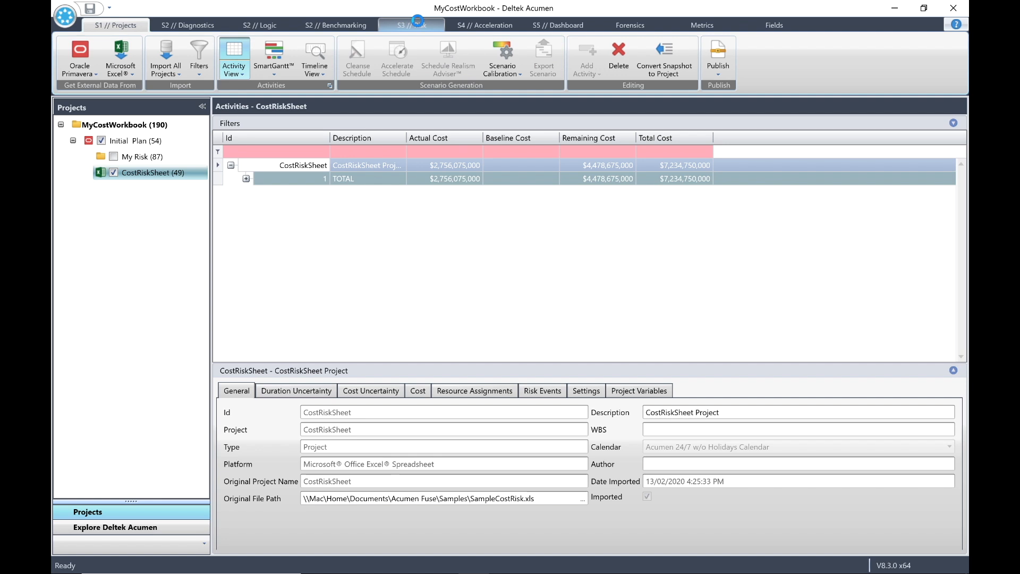
pyautogui.click(418, 22)
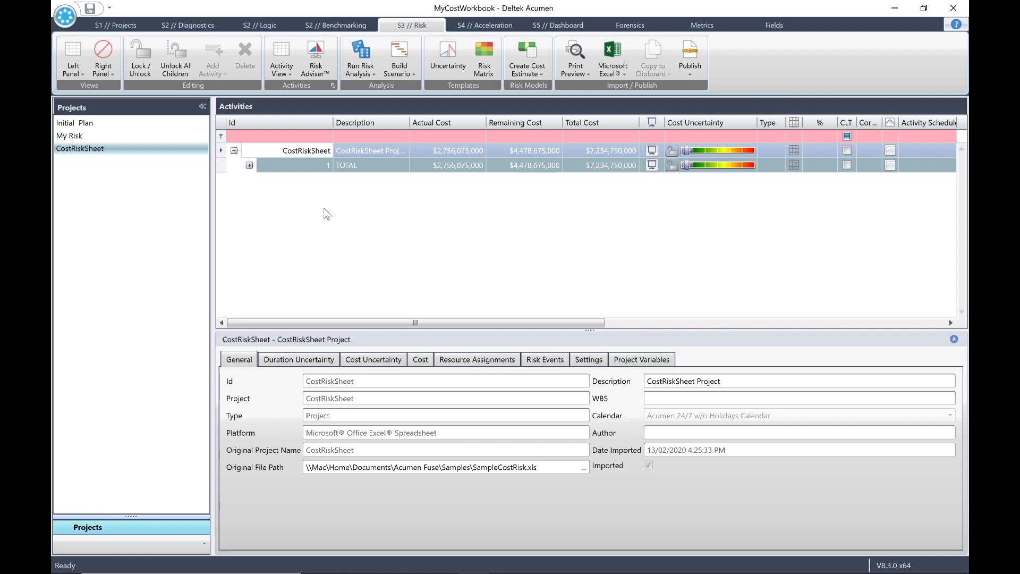
pyautogui.click(287, 72)
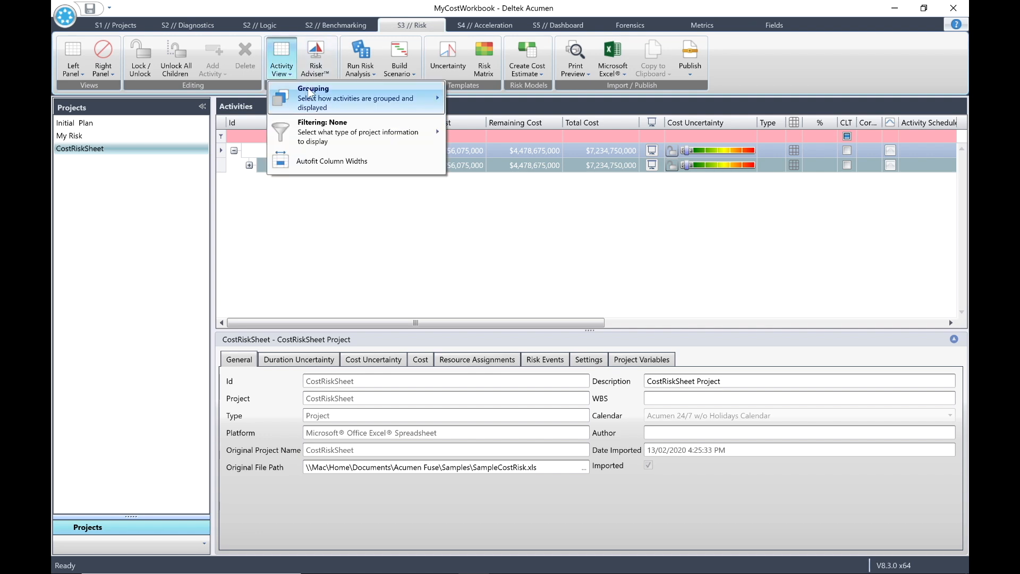
pyautogui.moveTo(316, 94)
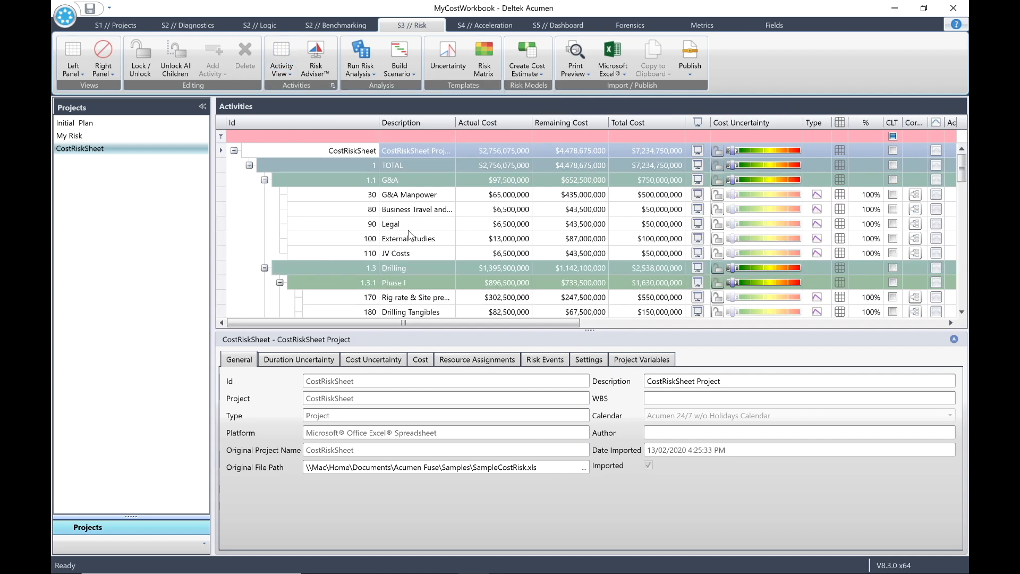
# Set the cost uncertainty of the TOTAL group to Aggressive and raise the Subsea group to the highest level.
pyautogui.click(413, 168)
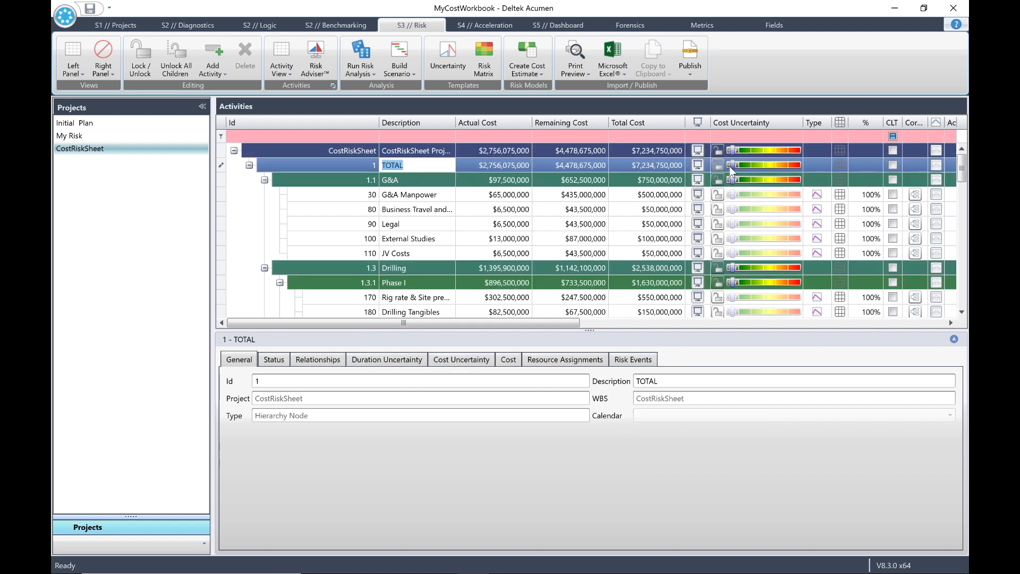
pyautogui.moveTo(733, 166); pyautogui.dragTo(784, 169)
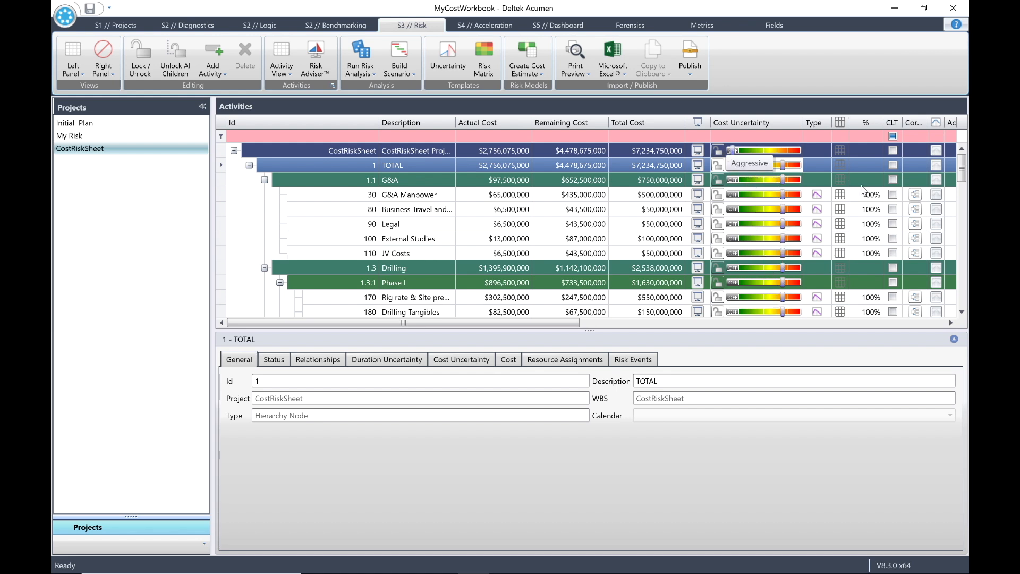
pyautogui.moveTo(963, 171); pyautogui.dragTo(963, 247)
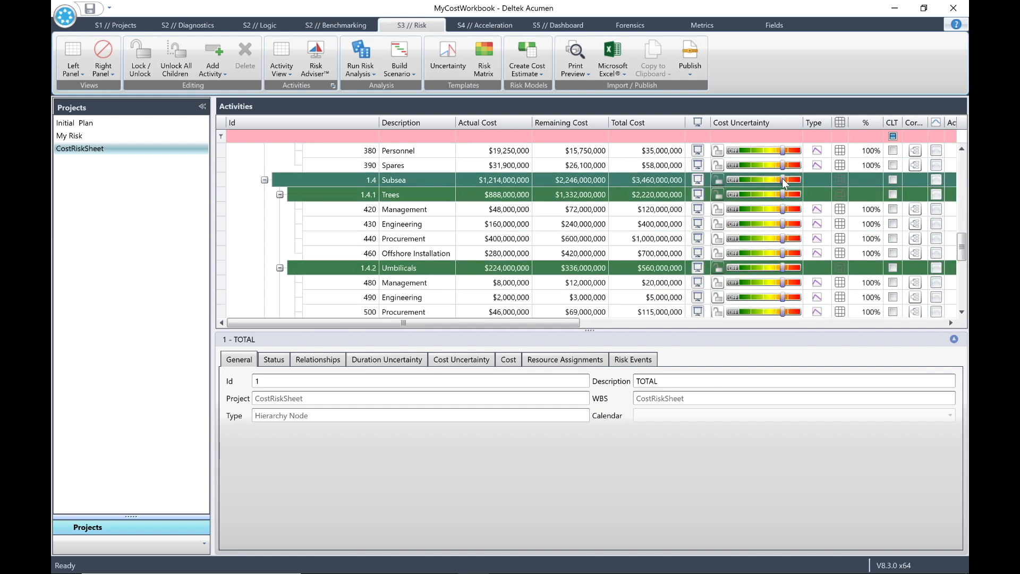
pyautogui.moveTo(785, 180); pyautogui.dragTo(796, 179)
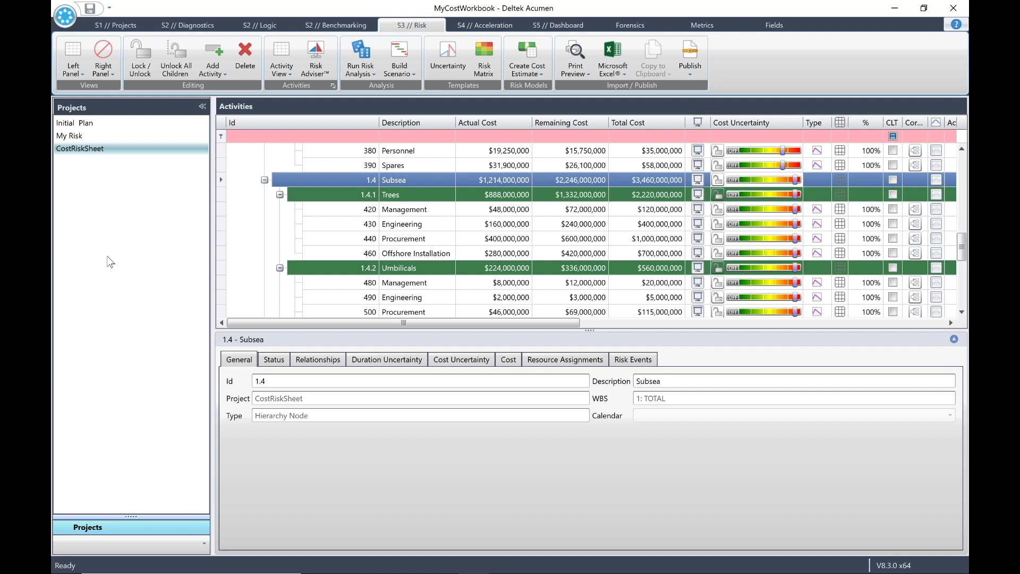
# Open the risk register for CostRiskSheet and name the new risk event R1 Resource Unavailable.
pyautogui.click(73, 69)
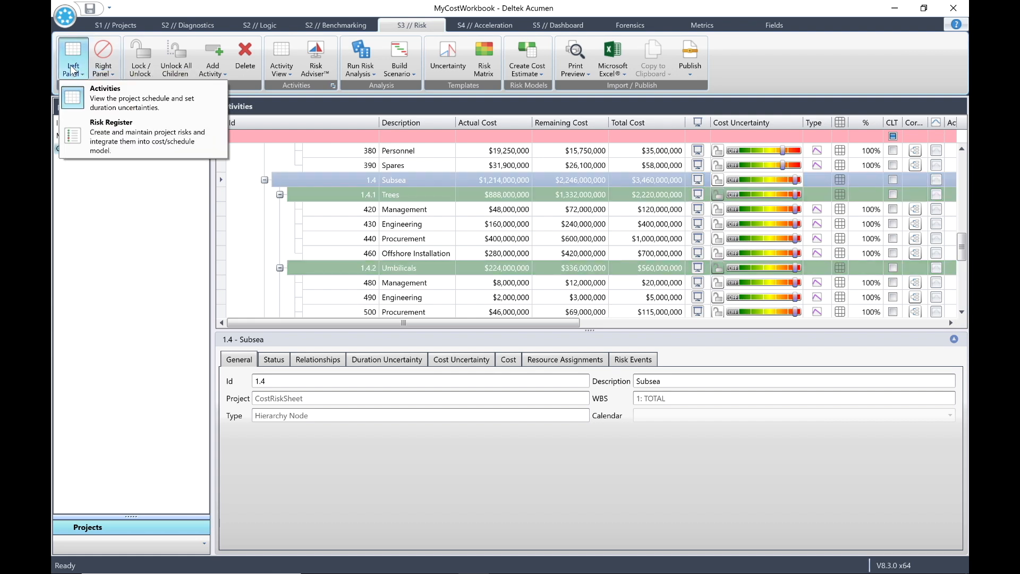
pyautogui.click(114, 137)
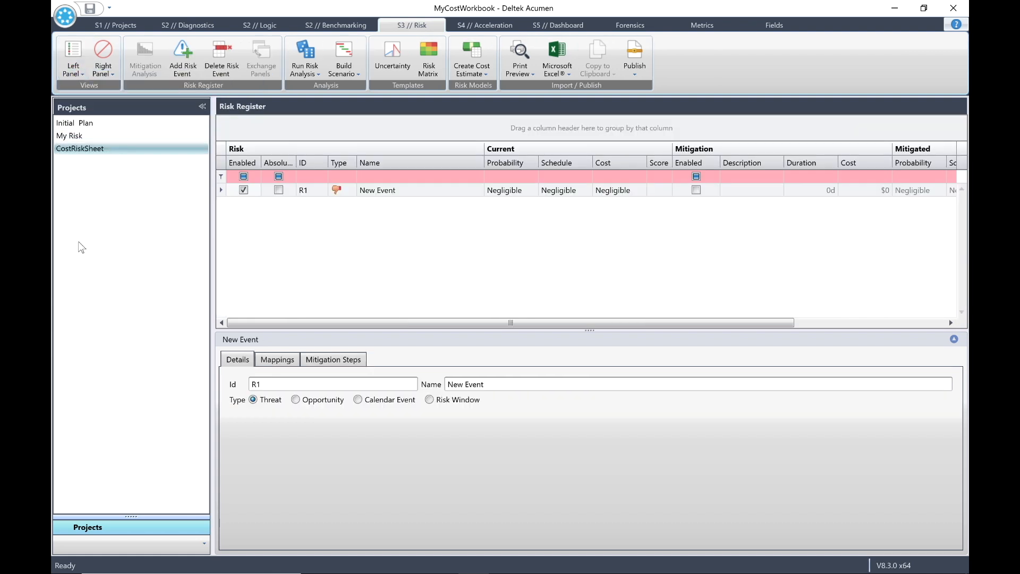
pyautogui.moveTo(396, 190); pyautogui.dragTo(336, 188)
pyautogui.write('Resourc')
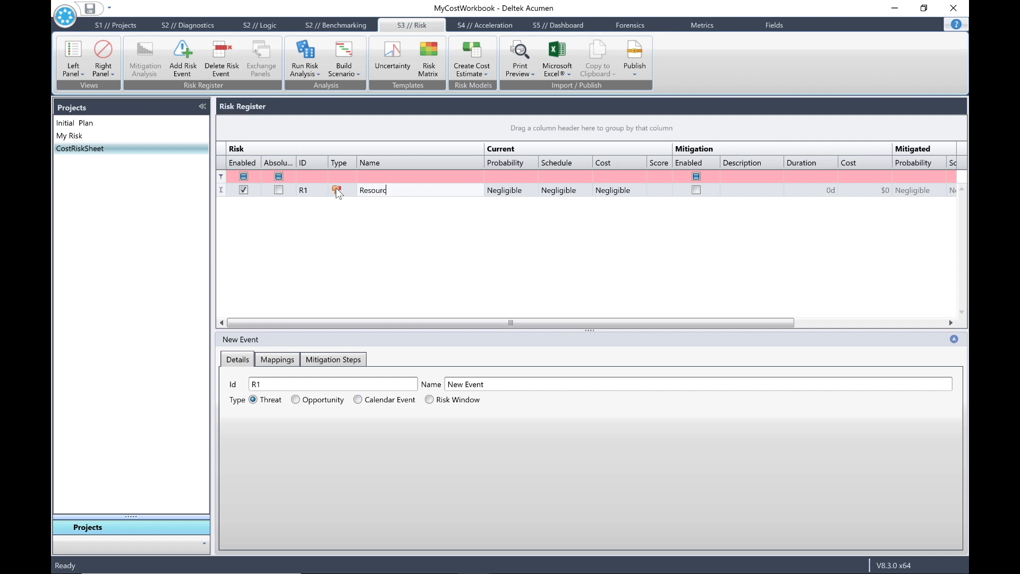
pyautogui.write('e Unavailable')
# Rate the Resource Unavailable risk with Very High probability, High (80d) schedule impact and High ($80,000) cost impact.
pyautogui.click(532, 192)
pyautogui.click(526, 208)
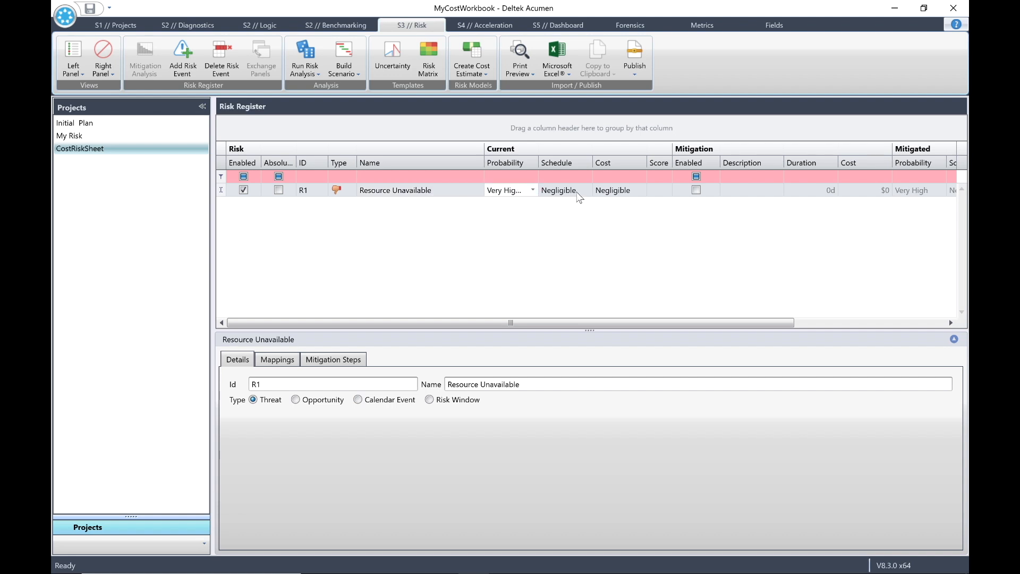
pyautogui.click(590, 190)
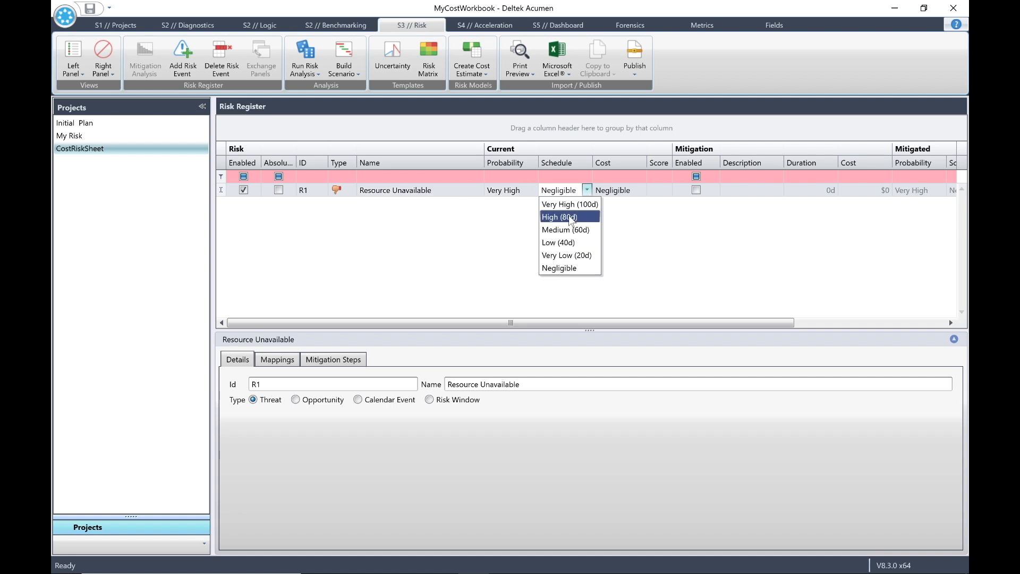
pyautogui.click(569, 215)
pyautogui.click(638, 191)
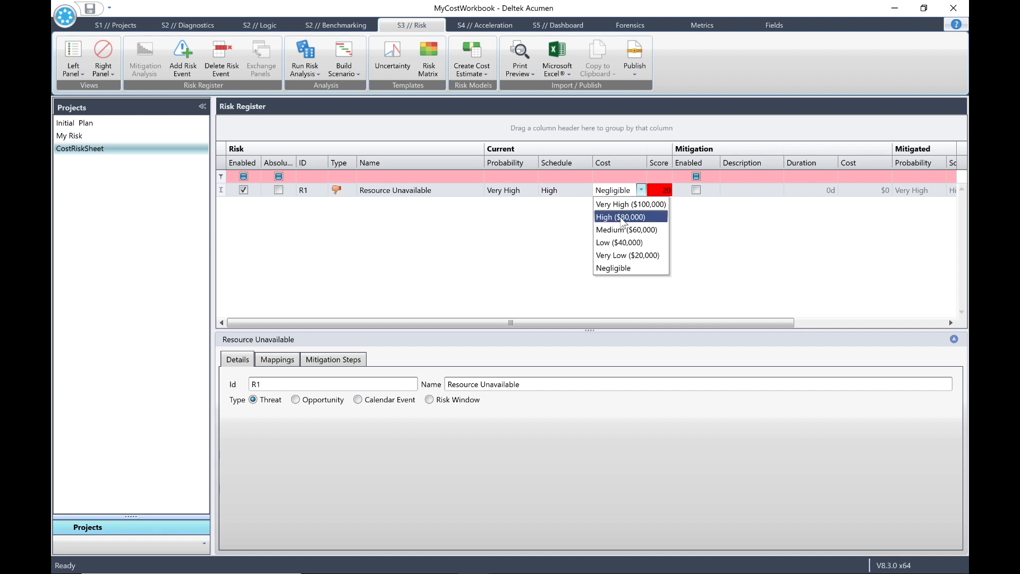
pyautogui.click(621, 216)
# Show the project activities beside the risk register and raise their display level to reveal the groups under TOTAL.
pyautogui.click(106, 67)
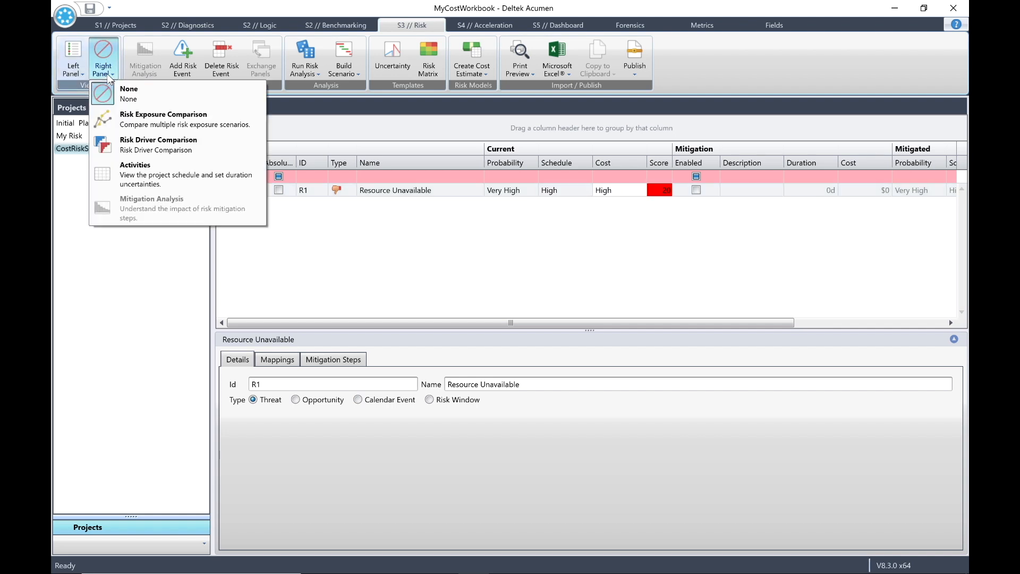
pyautogui.click(146, 187)
pyautogui.click(659, 249)
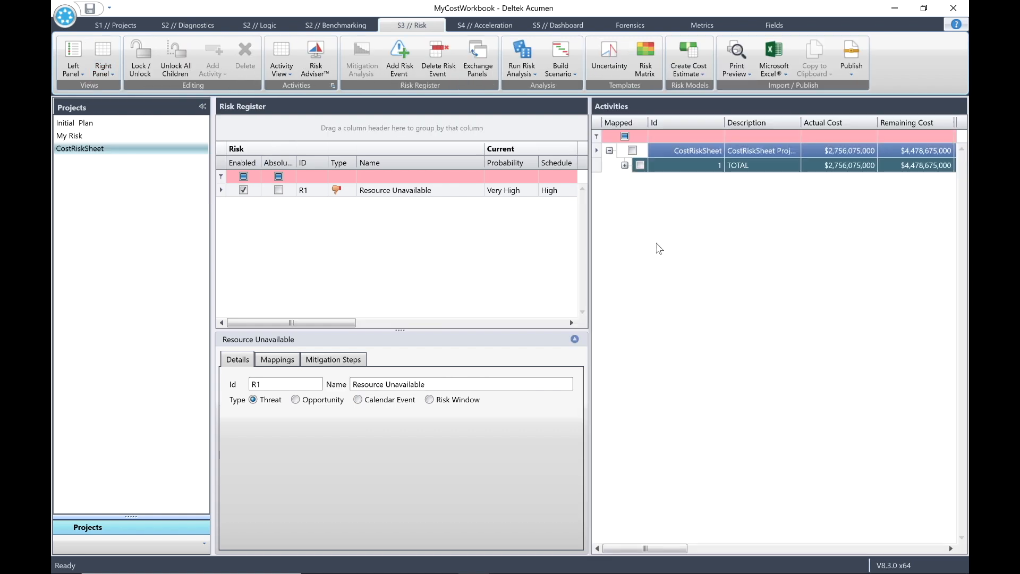
pyautogui.click(285, 69)
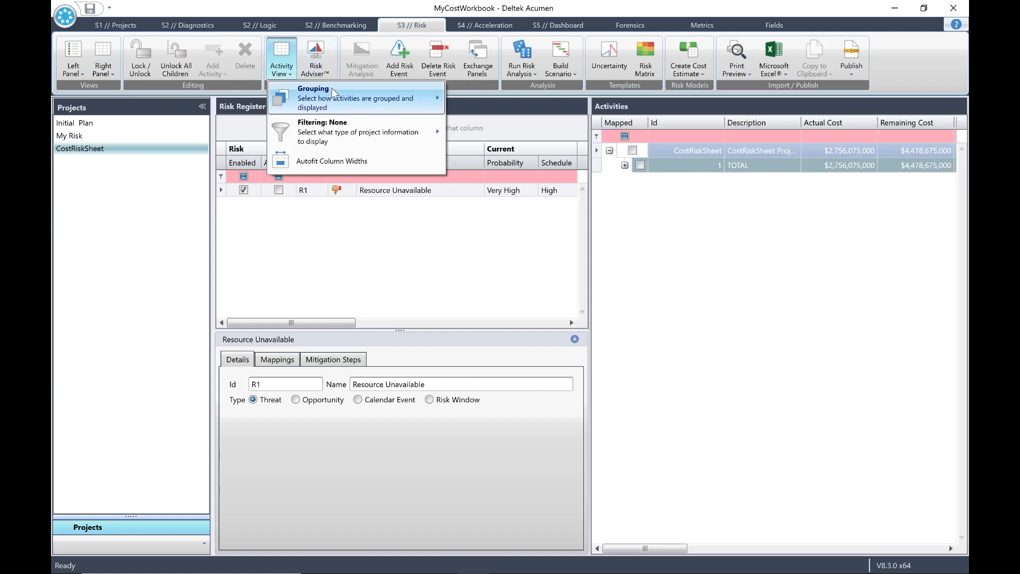
pyautogui.moveTo(333, 88)
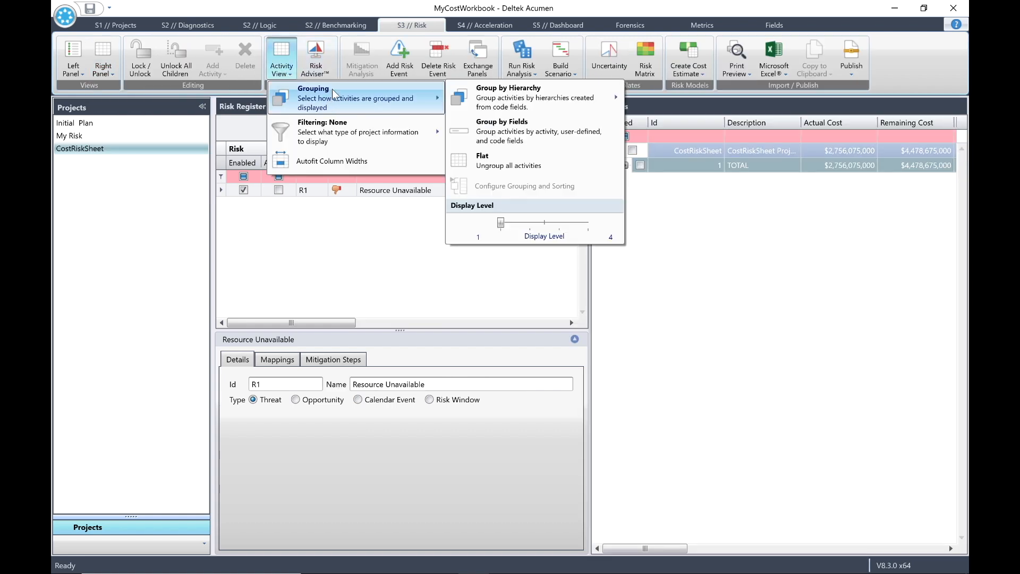
pyautogui.click(530, 223)
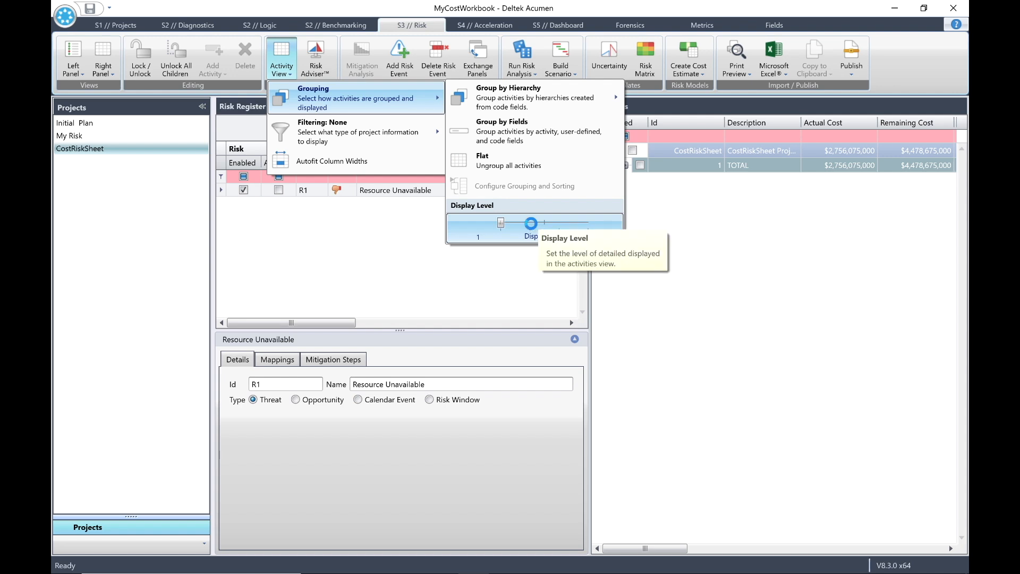
pyautogui.click(725, 274)
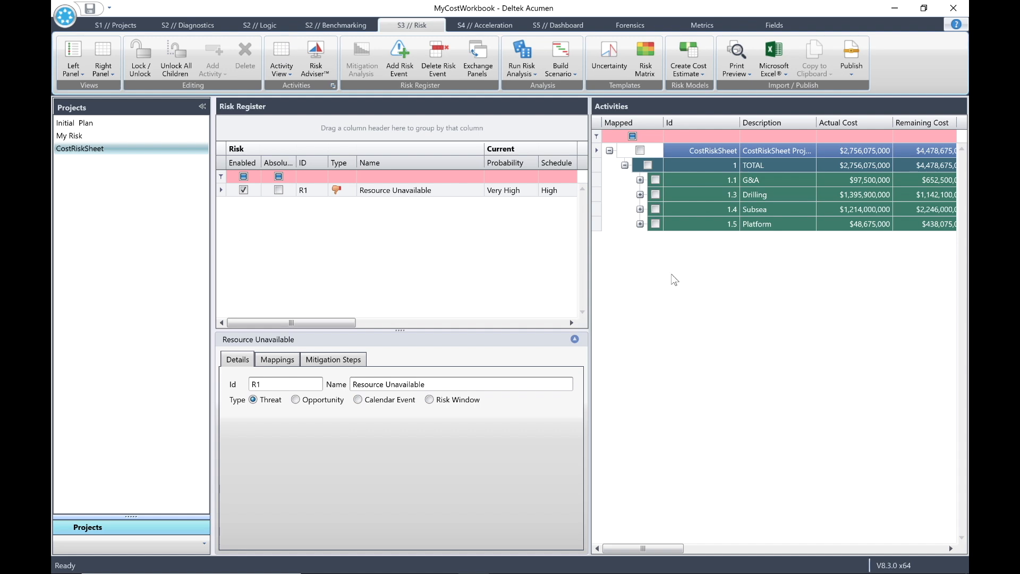
# Map the Resource Unavailable risk event to the Platform group.
pyautogui.click(426, 194)
pyautogui.click(426, 194)
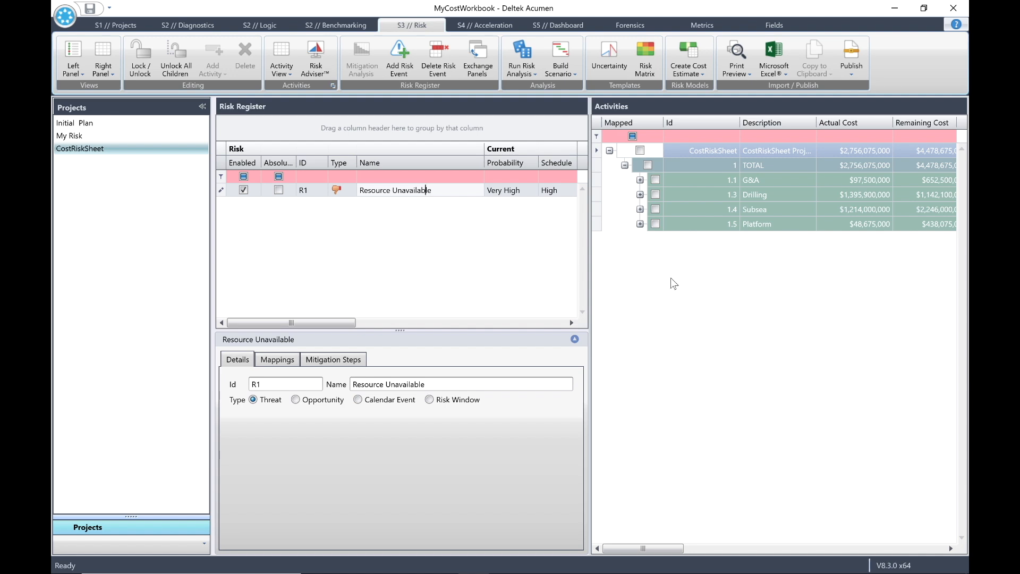
pyautogui.click(656, 224)
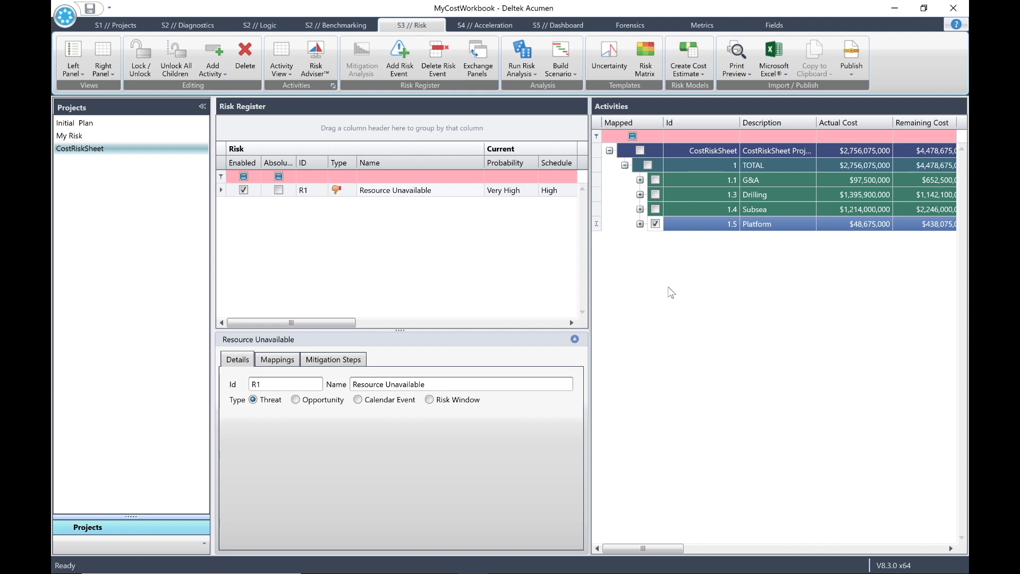
# Run the risk analysis with Uncertainty and Risk Events (No Mitigation) and show the Subsea group's remaining cost exposure.
pyautogui.click(526, 70)
pyautogui.click(529, 72)
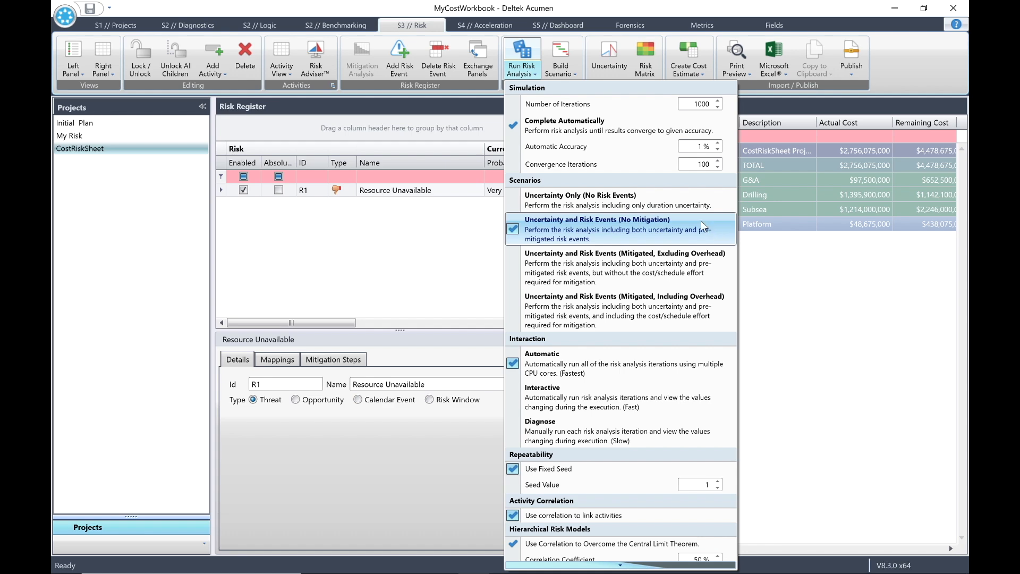
pyautogui.click(523, 50)
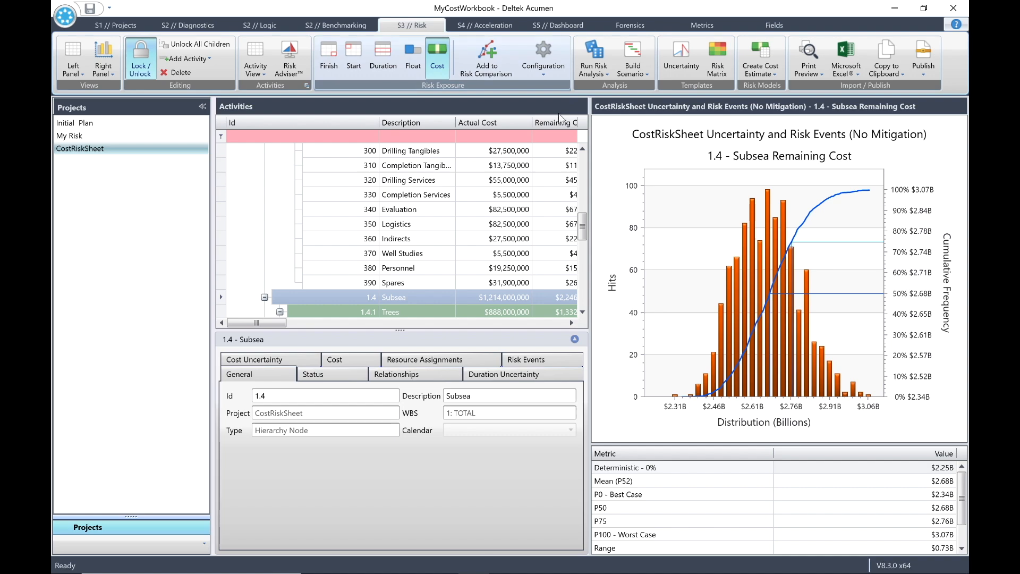
pyautogui.click(426, 298)
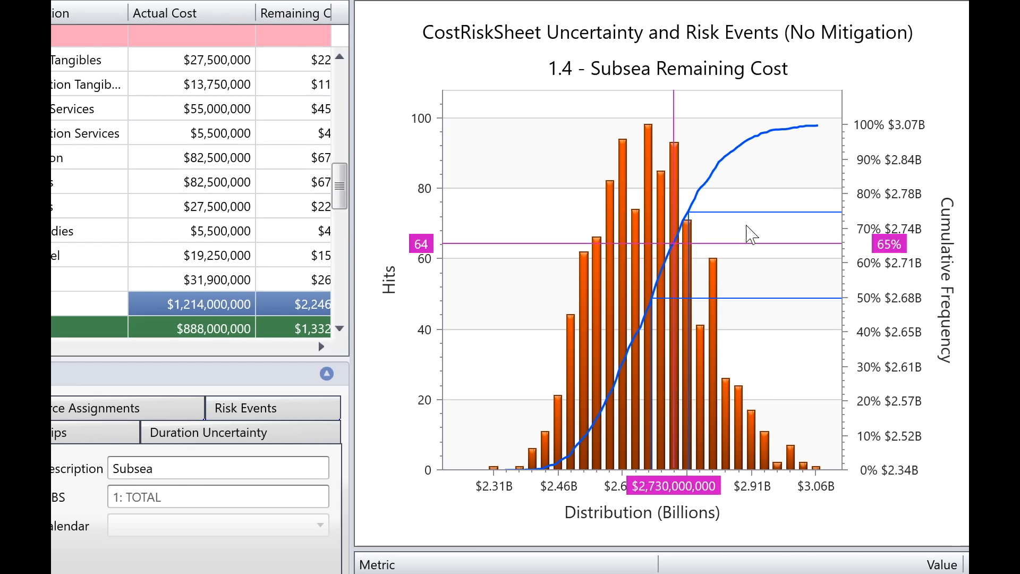
# Add the P80 value and the P80 contingency to the activities view and the Subsea risk exposure chart.
pyautogui.rightClick(810, 194)
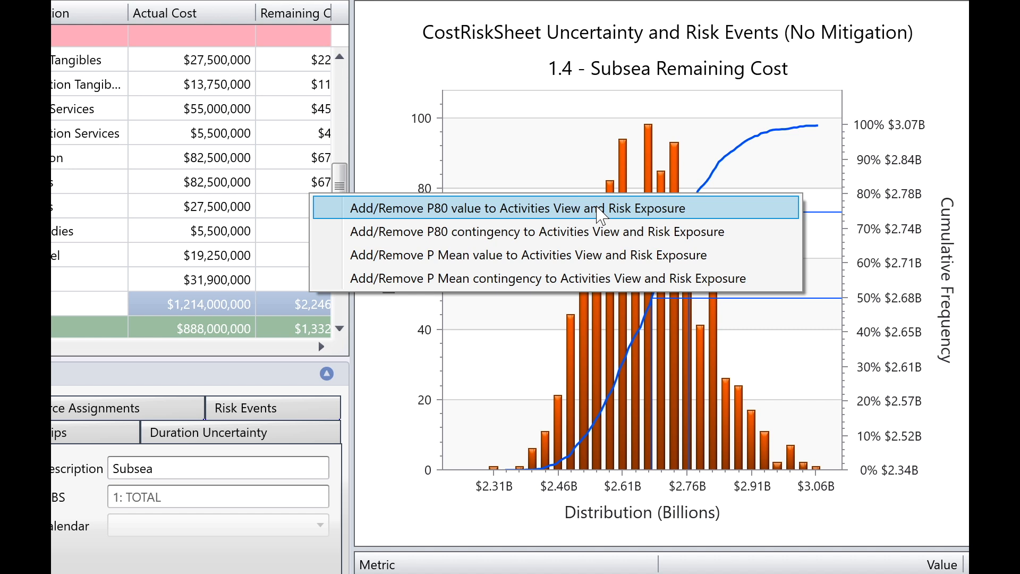
pyautogui.click(600, 208)
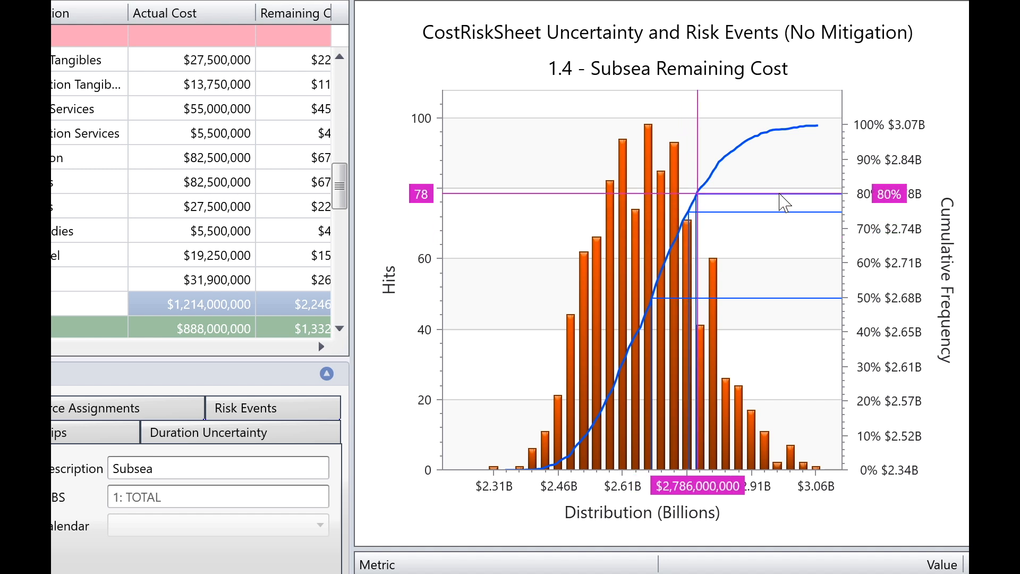
pyautogui.rightClick(782, 201)
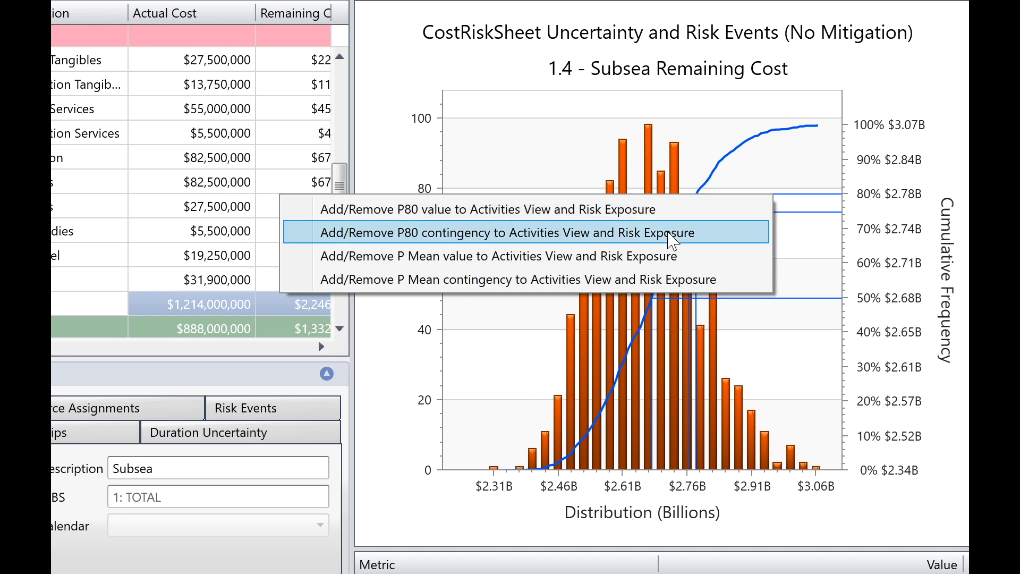
pyautogui.click(672, 233)
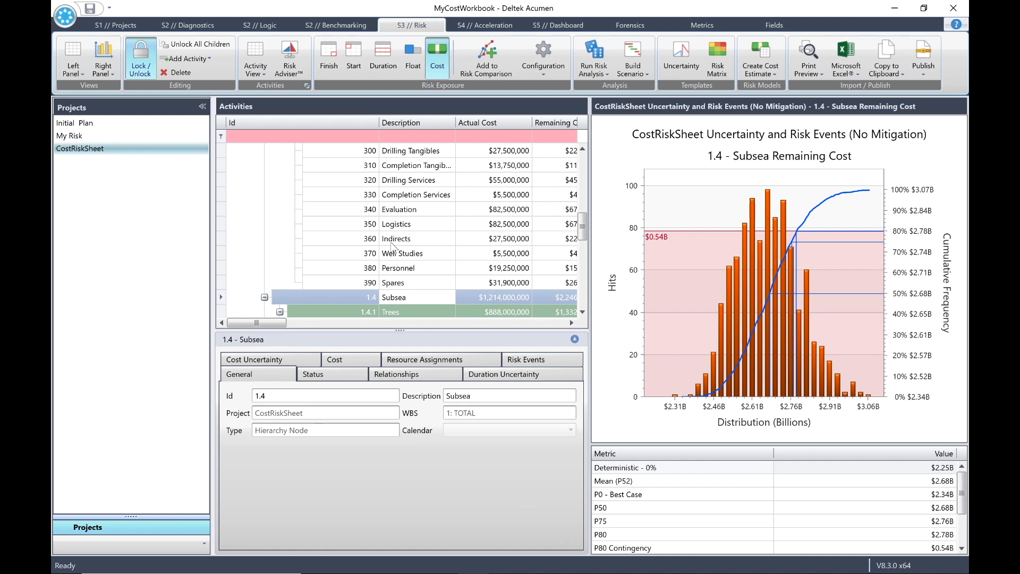
# Display Subsea's cost risk drivers with risk exposure calculated at P80, and show the same chart for the Platform group.
pyautogui.click(103, 69)
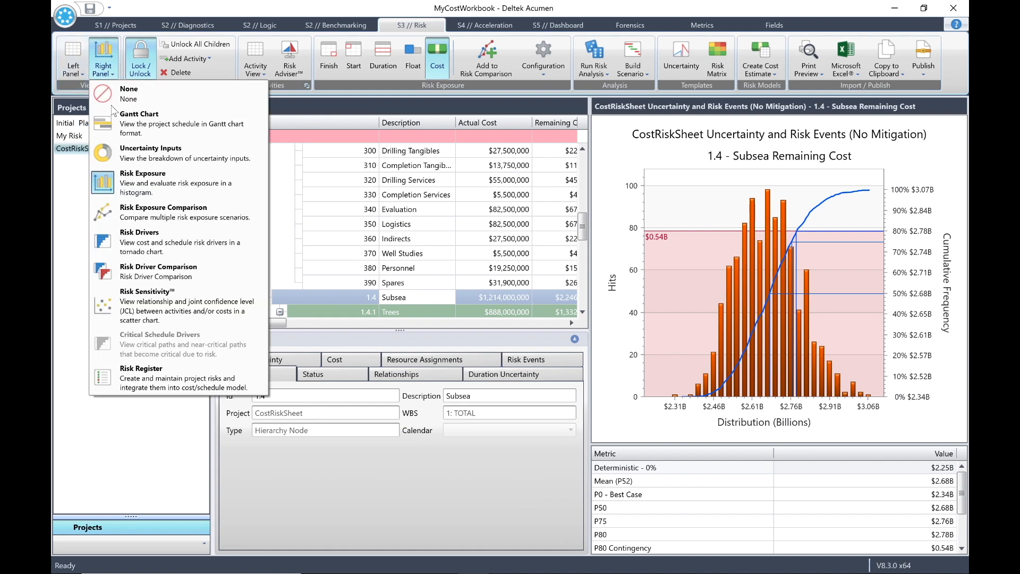
pyautogui.click(154, 237)
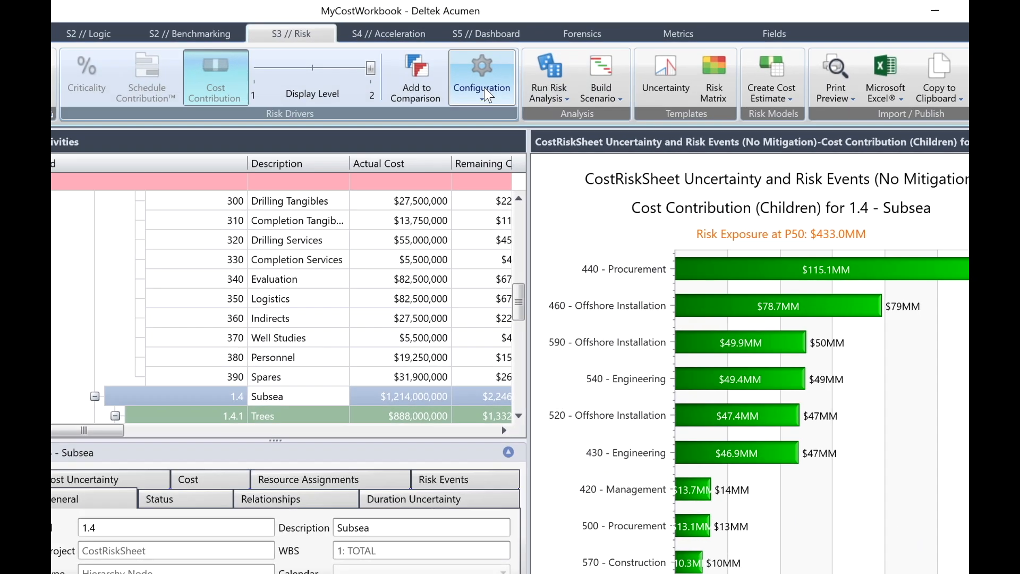
pyautogui.click(555, 58)
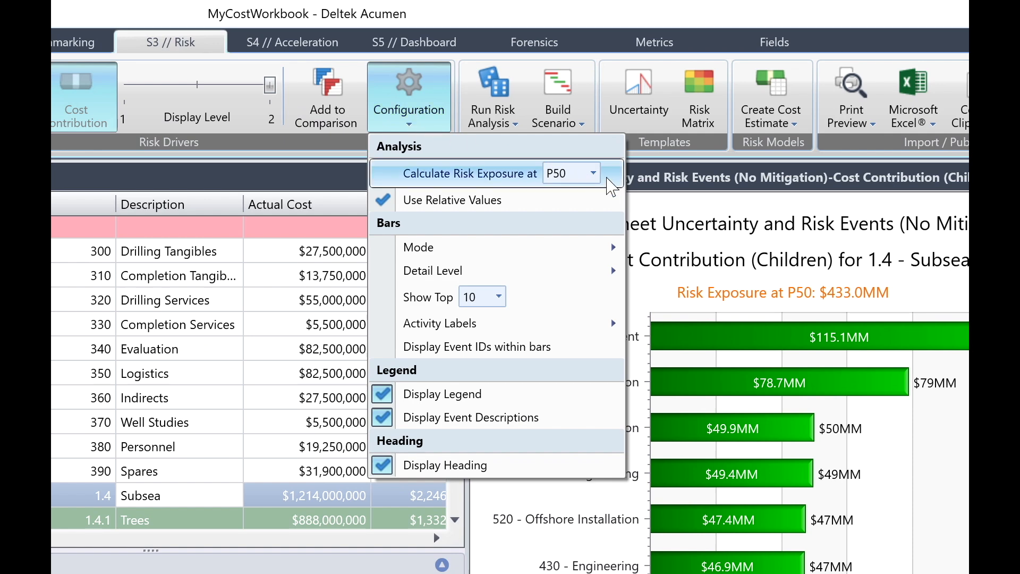
pyautogui.click(593, 174)
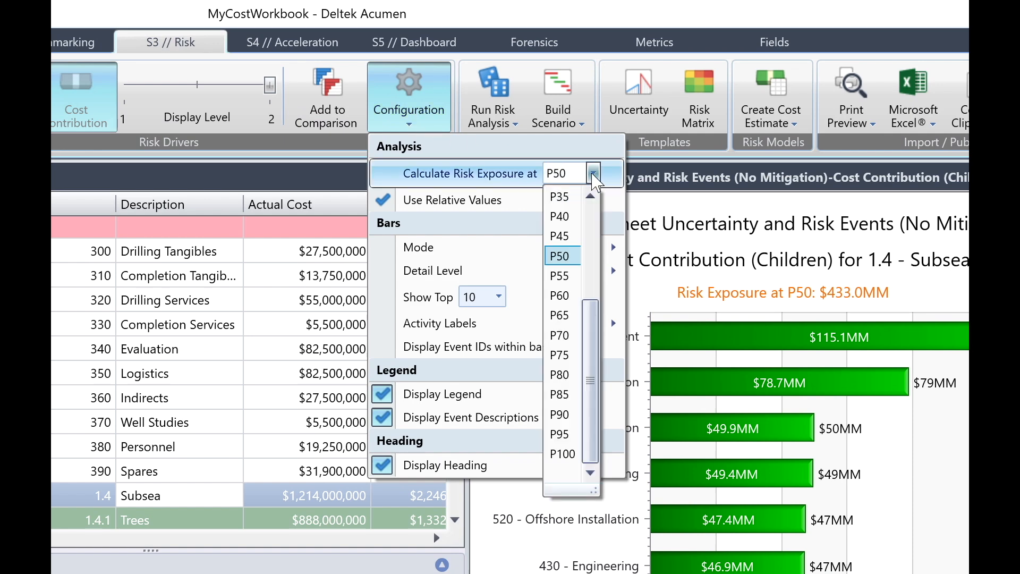
pyautogui.click(563, 375)
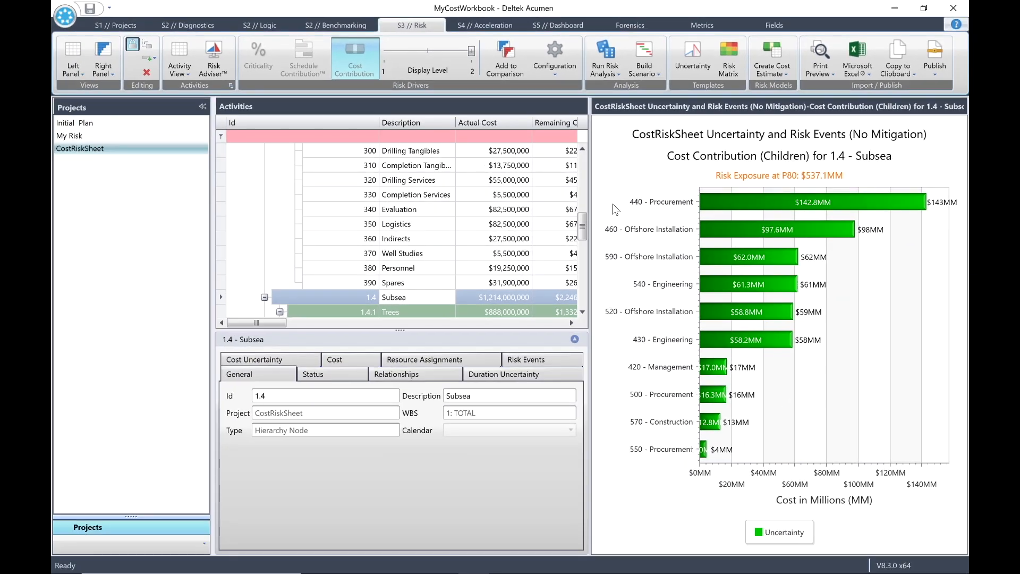
pyautogui.moveTo(588, 227); pyautogui.dragTo(577, 277)
pyautogui.click(414, 239)
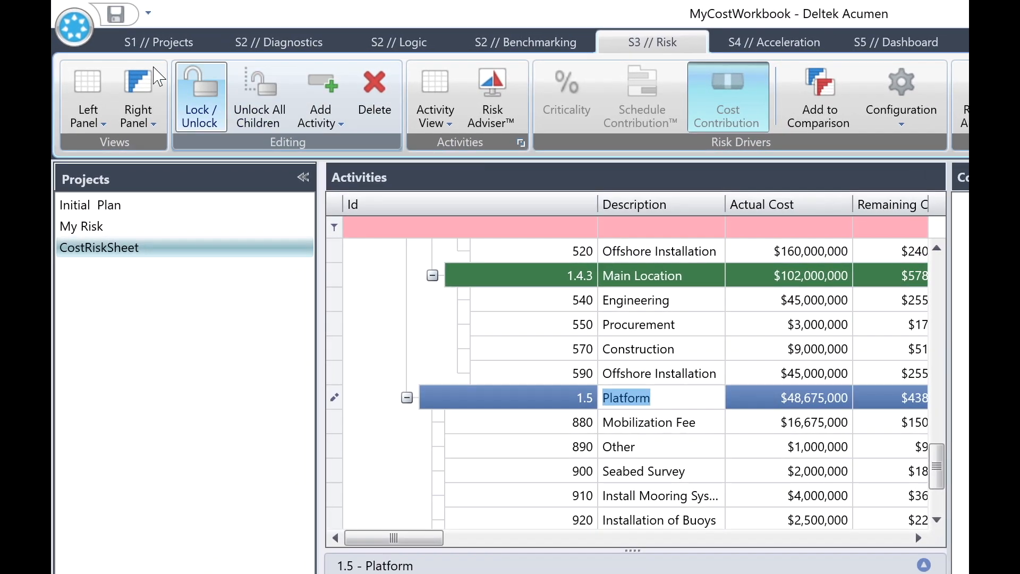
# Create a new custom cost estimate project in the workbook and select it in the project list.
pyautogui.click(106, 14)
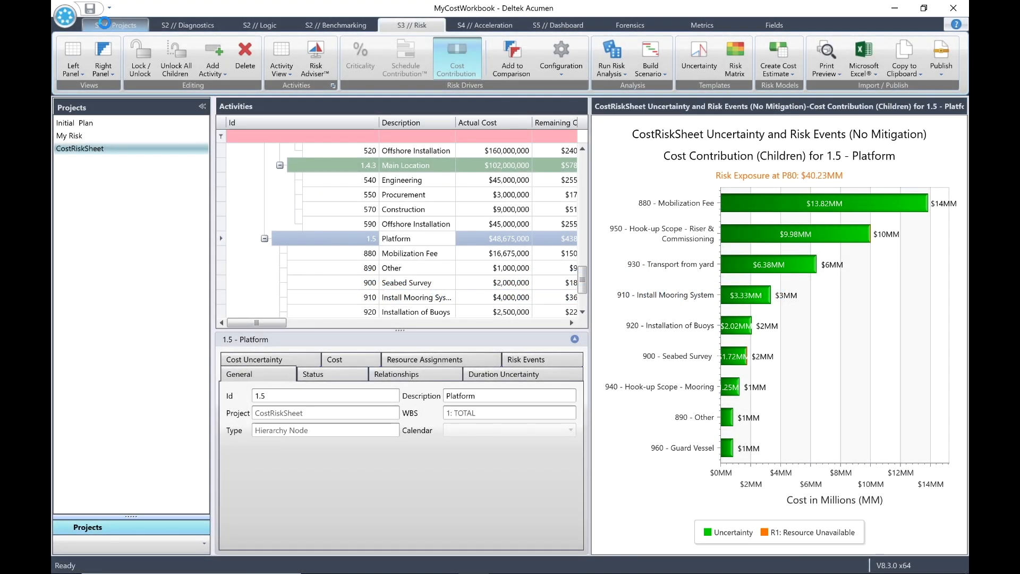
pyautogui.click(105, 23)
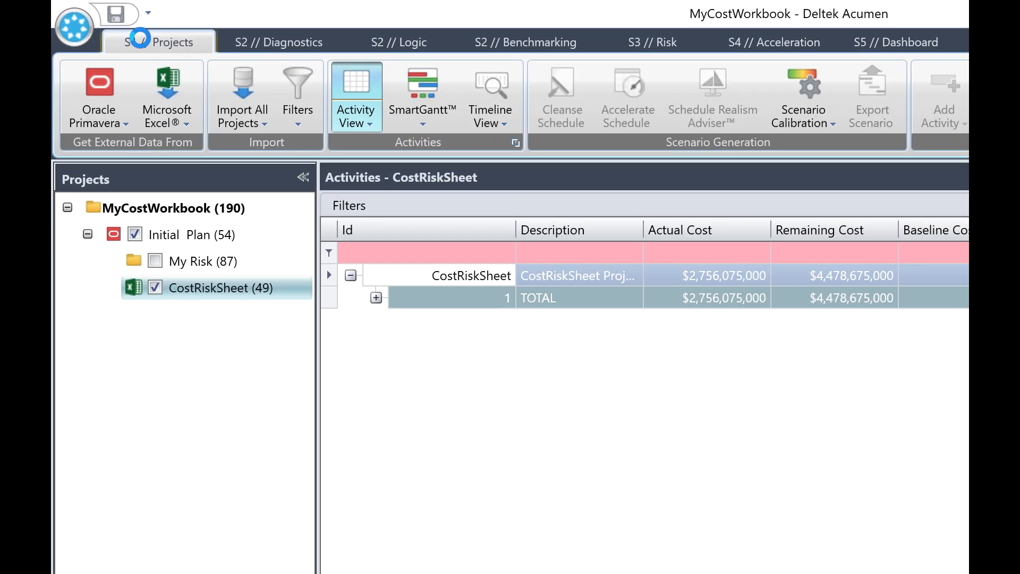
pyautogui.click(169, 126)
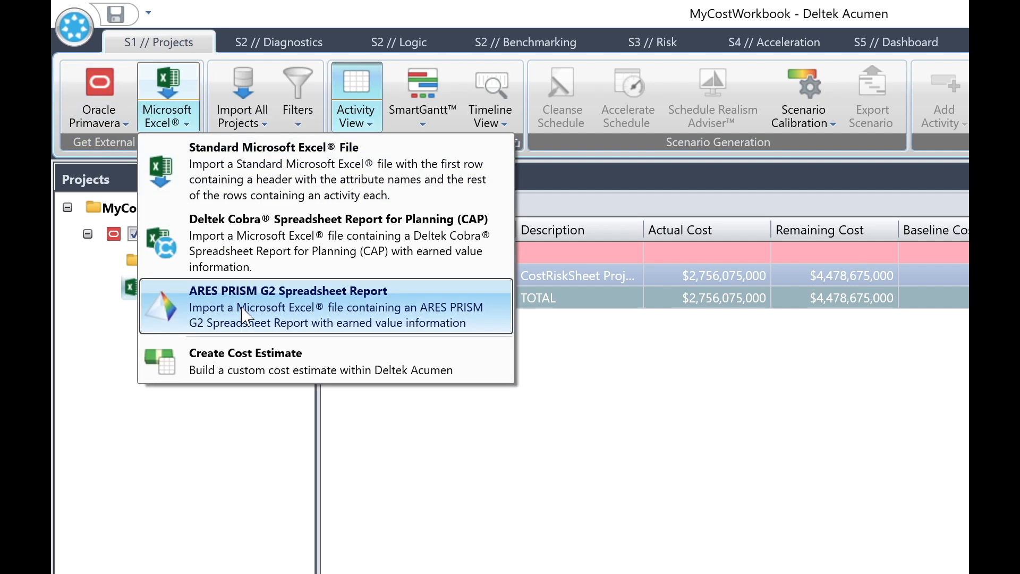
pyautogui.click(261, 360)
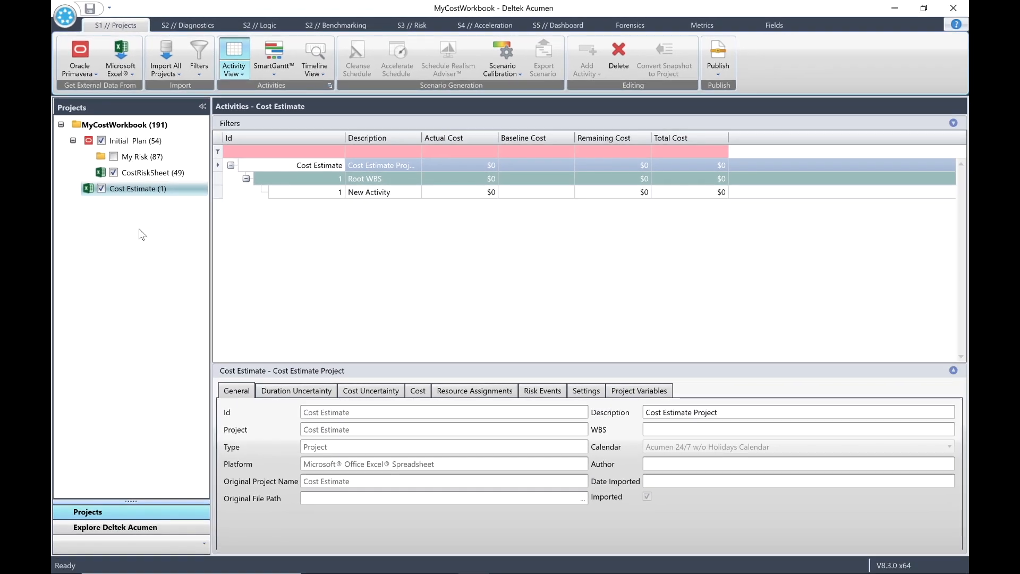
pyautogui.click(137, 189)
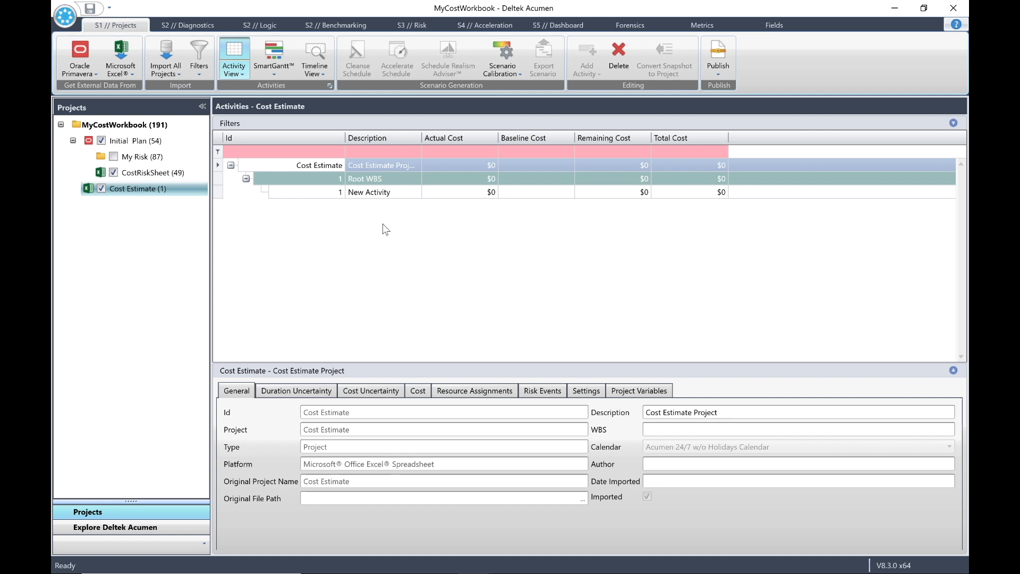
# Name the new activity FEED and give it an actual cost of $1,500,000 and a remaining cost of $3,500,000.
pyautogui.doubleClick(397, 192)
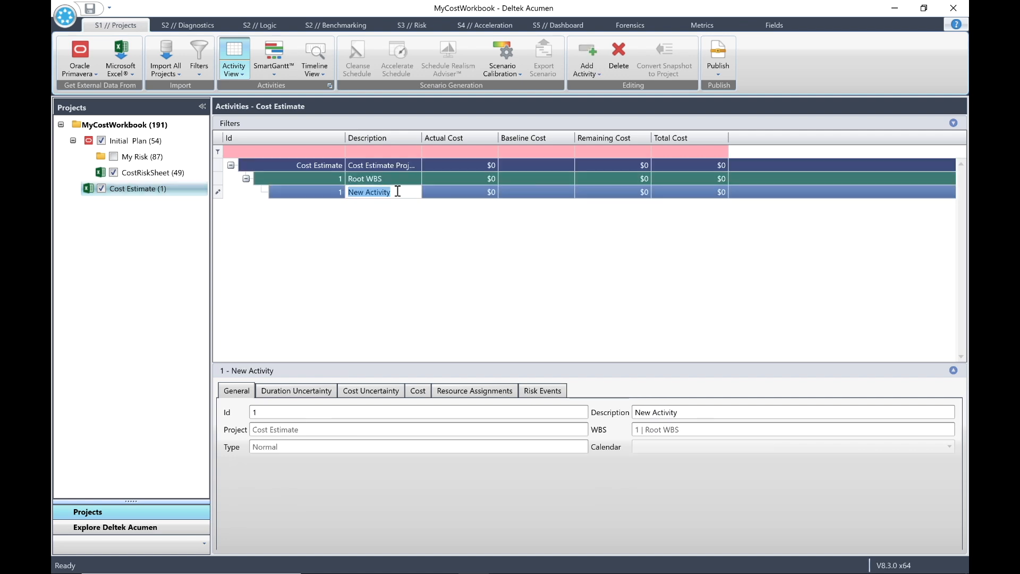
pyautogui.write('FEED')
pyautogui.click(485, 196)
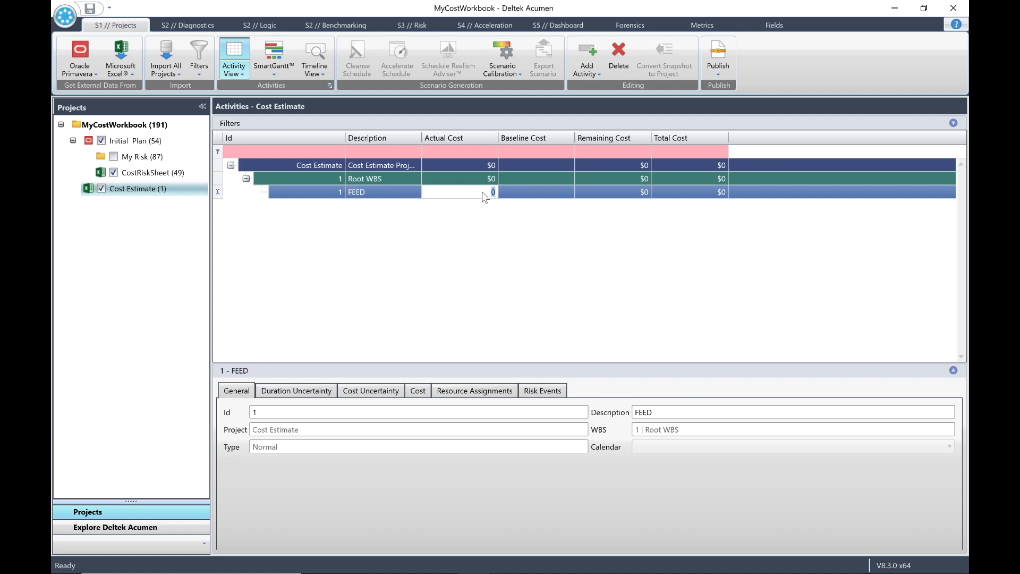
pyautogui.write('1,500,00')
pyautogui.write('0')
pyautogui.press('Tab')
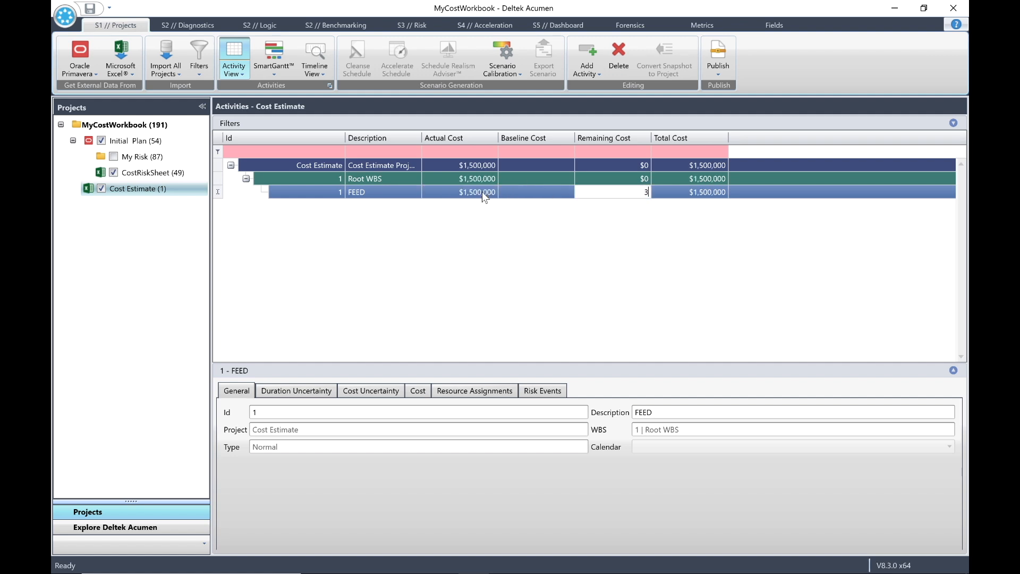
pyautogui.write('3500000')
pyautogui.press('Tab')
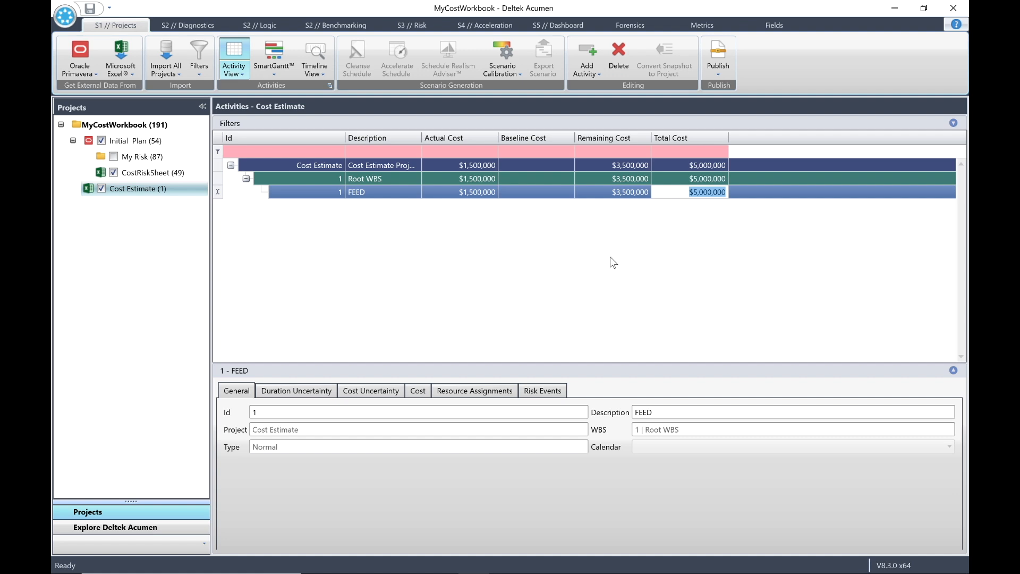
# Show the Cost Estimate project in the risk analysis view and expand Root WBS down to the FEED activity.
pyautogui.click(412, 24)
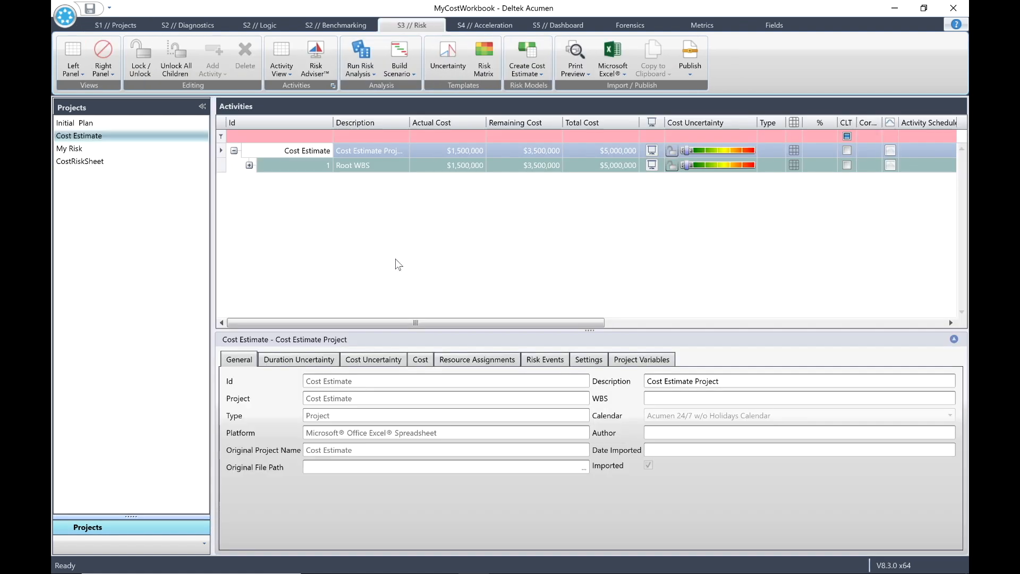
pyautogui.click(249, 165)
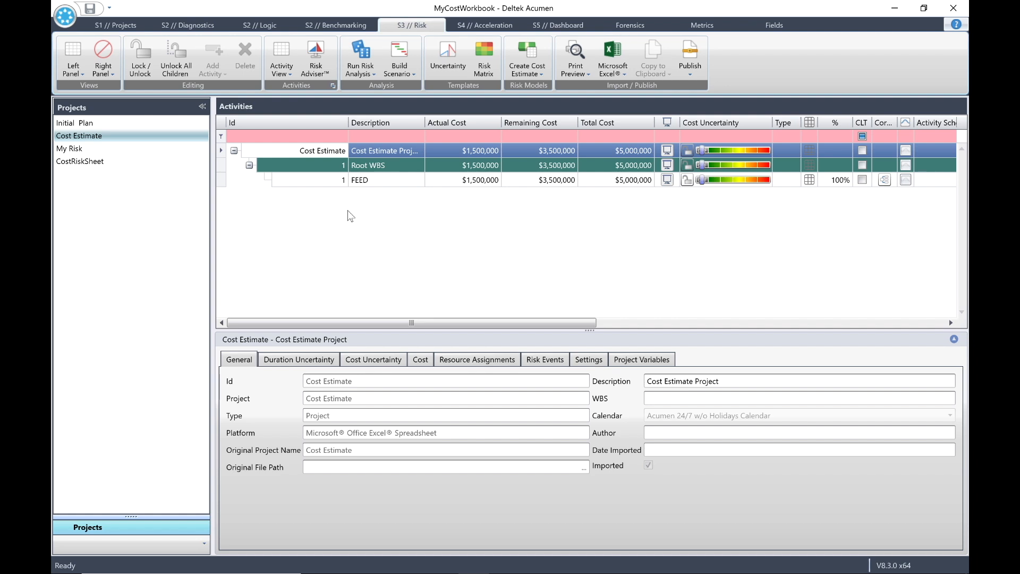
# Raise the FEED activity's cost uncertainty to the orange range near the high end of the scale.
pyautogui.click(387, 180)
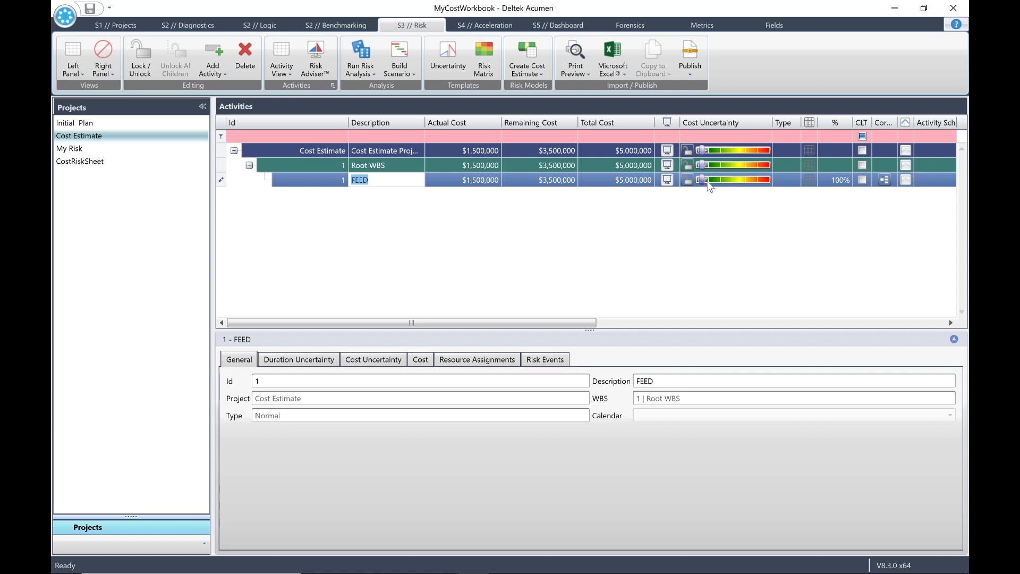
pyautogui.moveTo(702, 178); pyautogui.dragTo(752, 184)
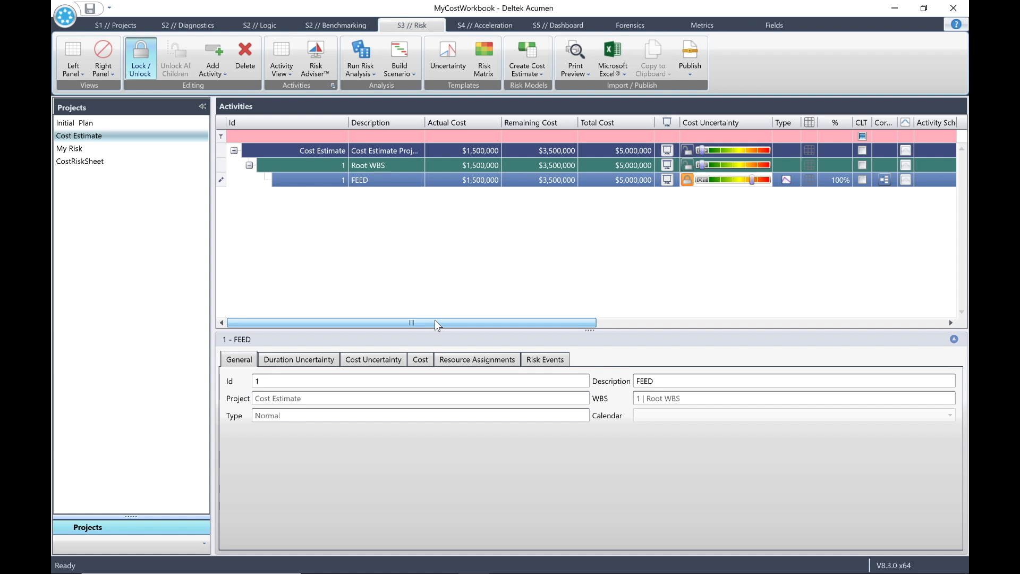
pyautogui.moveTo(435, 320); pyautogui.dragTo(392, 329)
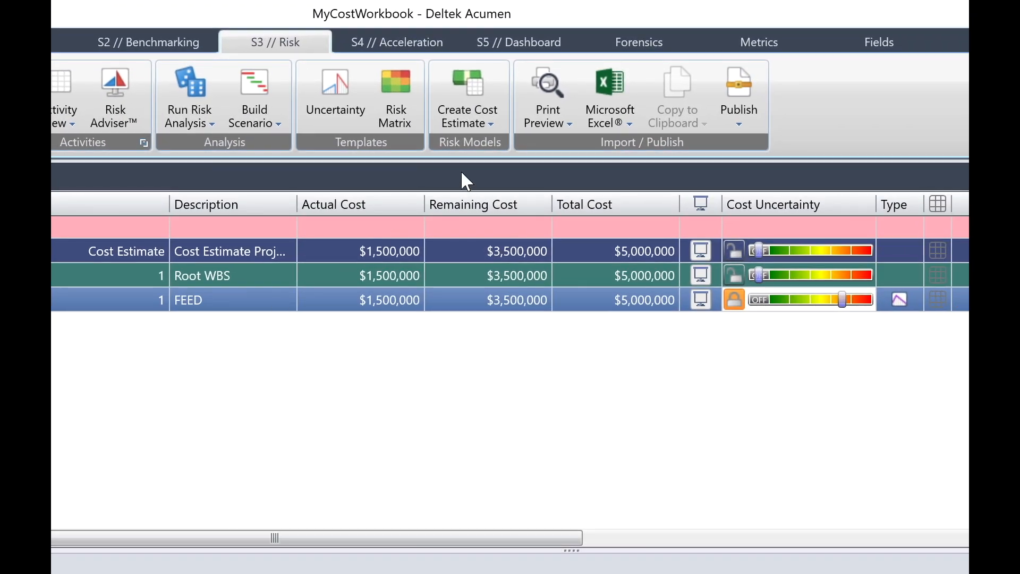
pyautogui.click(490, 127)
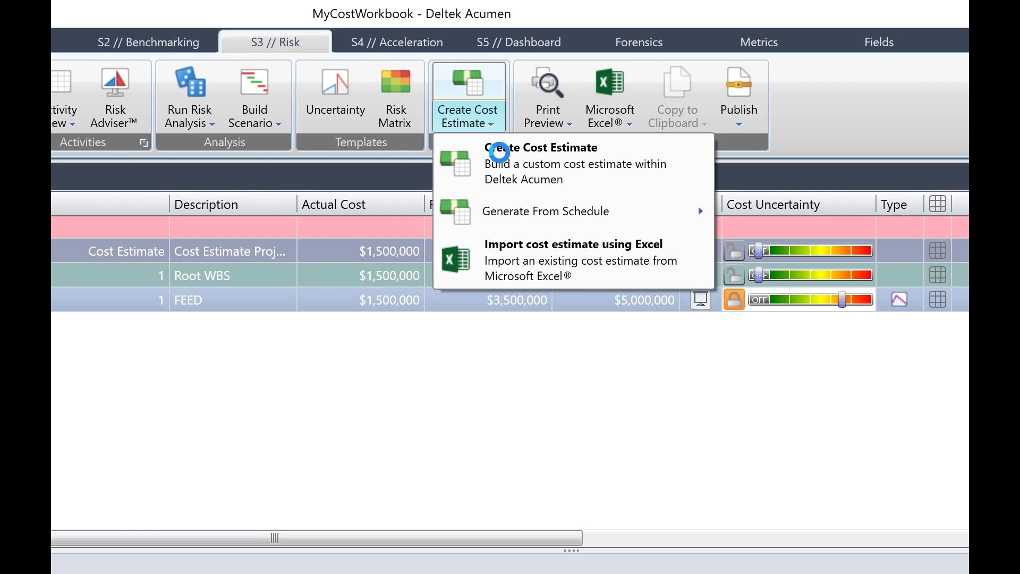
pyautogui.moveTo(511, 217)
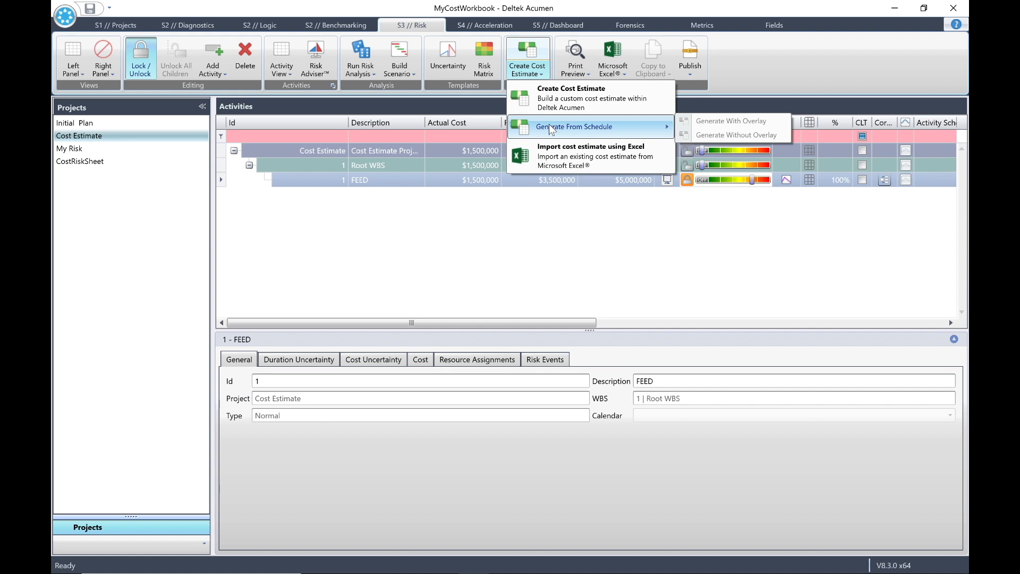
pyautogui.click(236, 191)
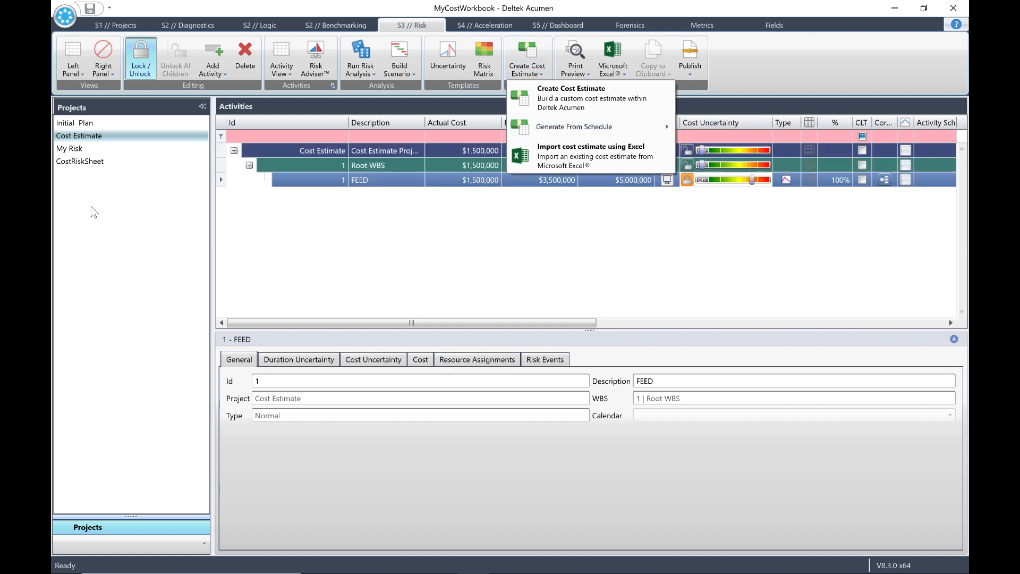
# Generate a cost estimate with overlay from the Initial Plan schedule.
pyautogui.click(99, 124)
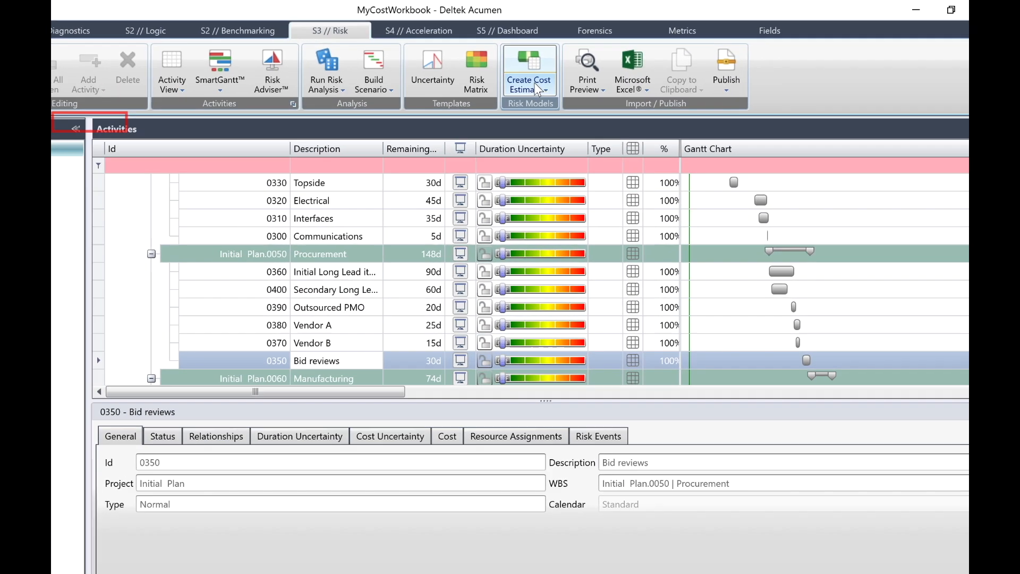
pyautogui.click(583, 75)
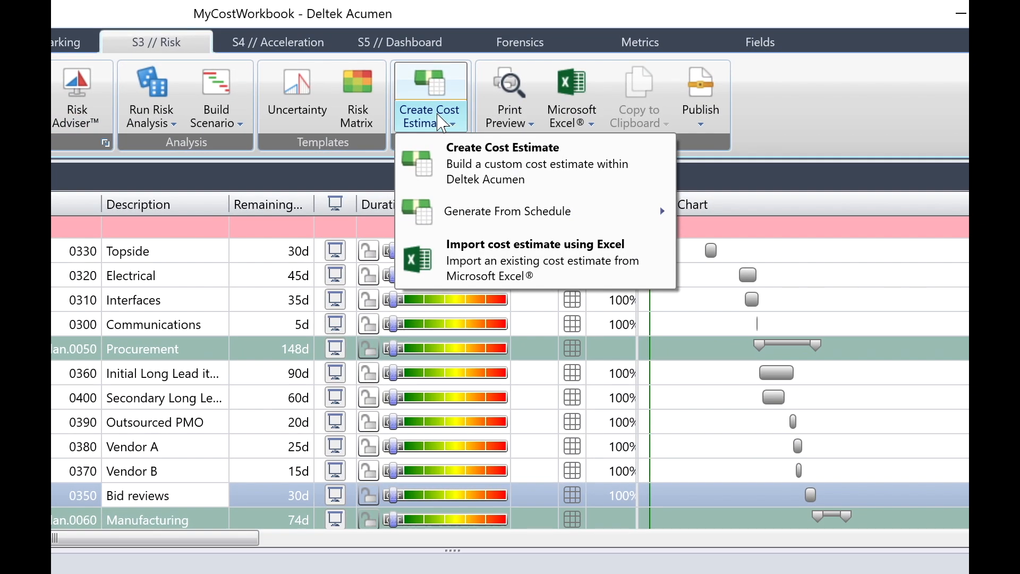
pyautogui.moveTo(485, 218)
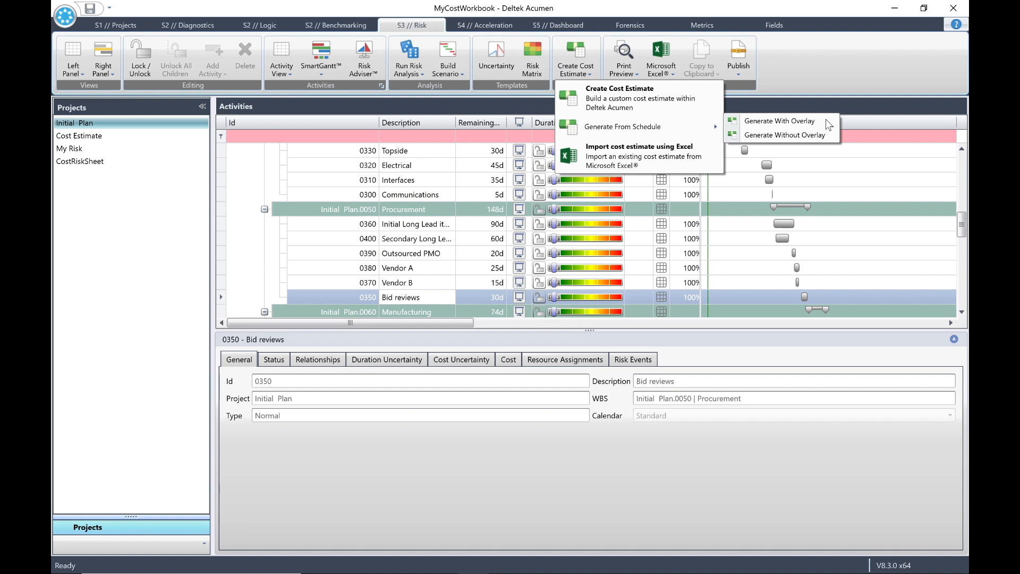
pyautogui.click(828, 122)
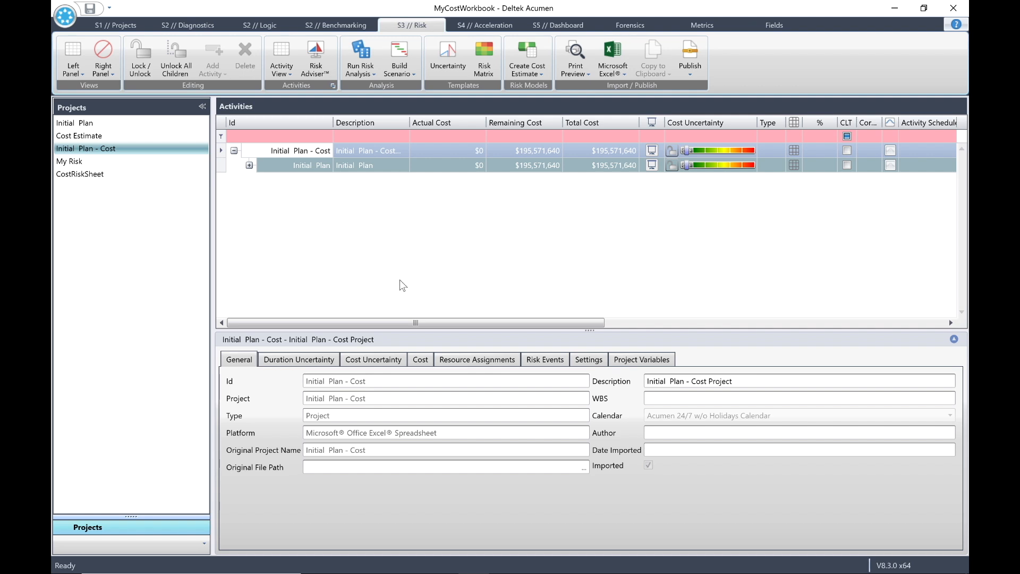
# Set the activity display level to 4 for the Initial Plan - Cost project.
pyautogui.click(276, 72)
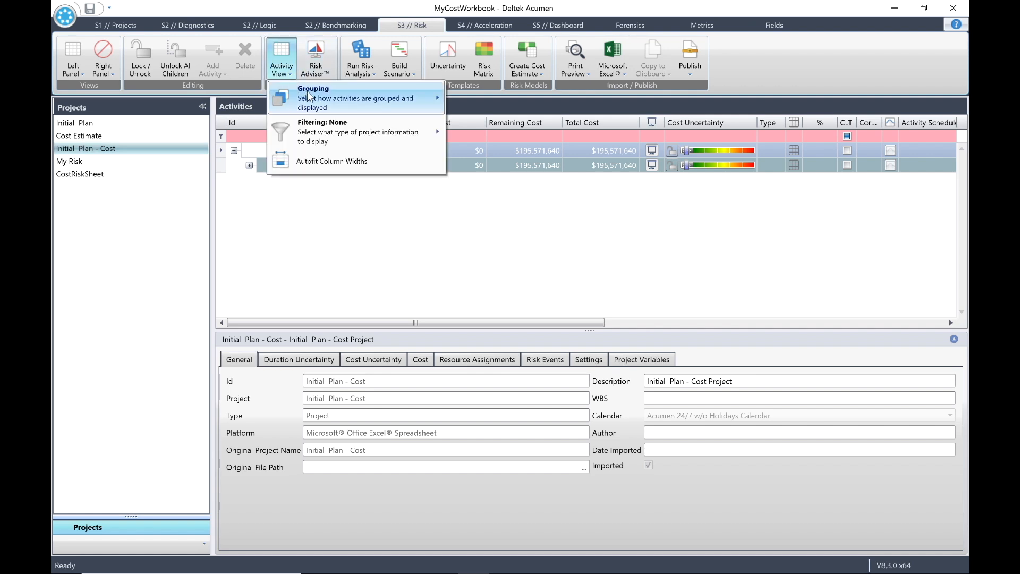
pyautogui.moveTo(308, 91)
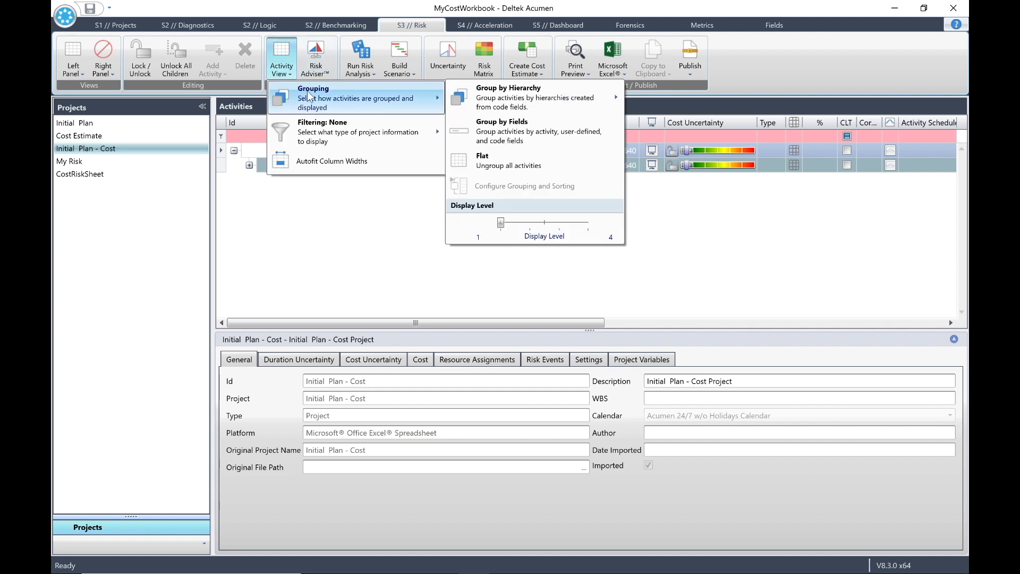
pyautogui.click(588, 224)
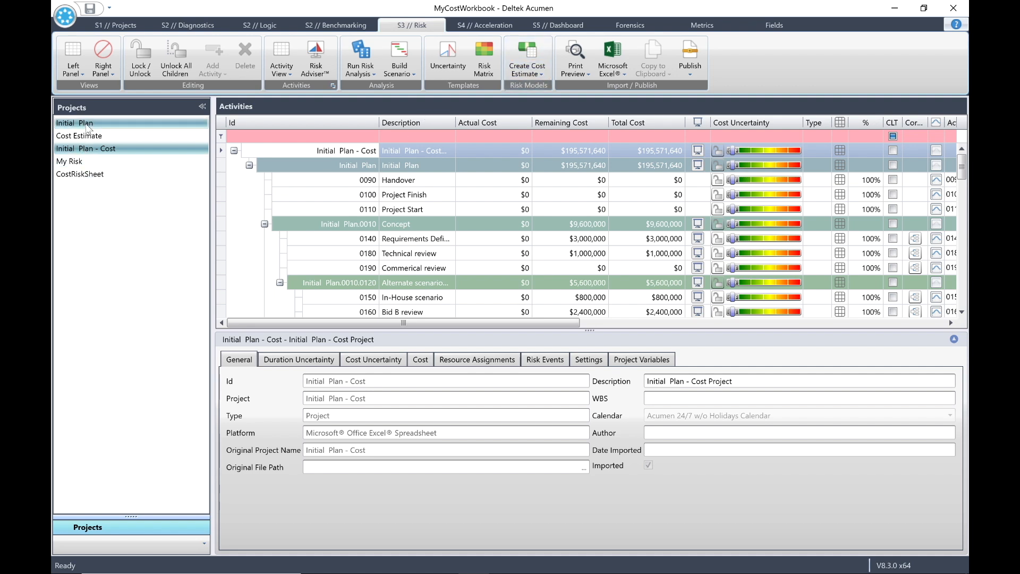
# Set the activity display level to 4 for the Initial Plan - Cost 2 project.
pyautogui.click(279, 73)
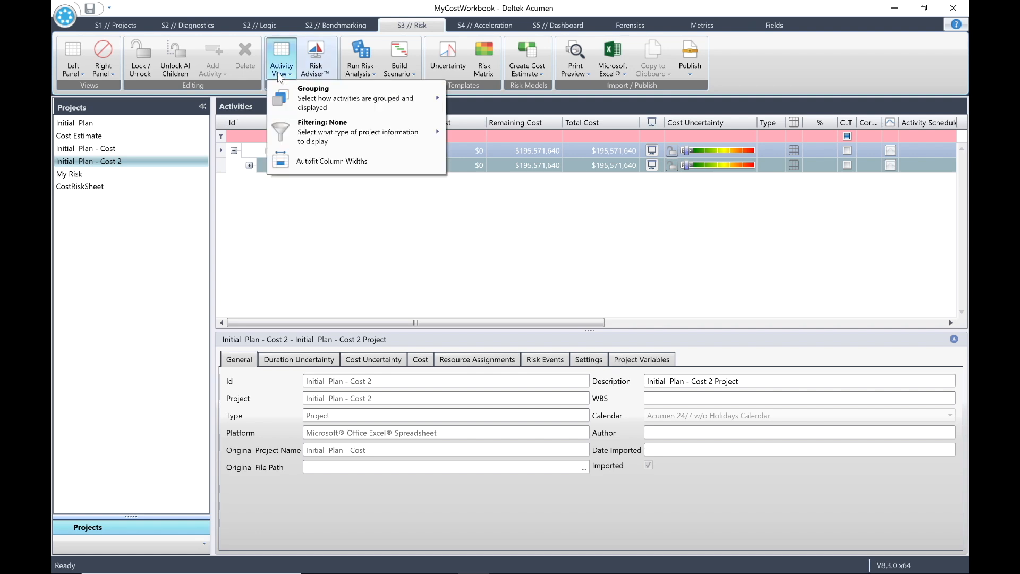
pyautogui.moveTo(325, 98)
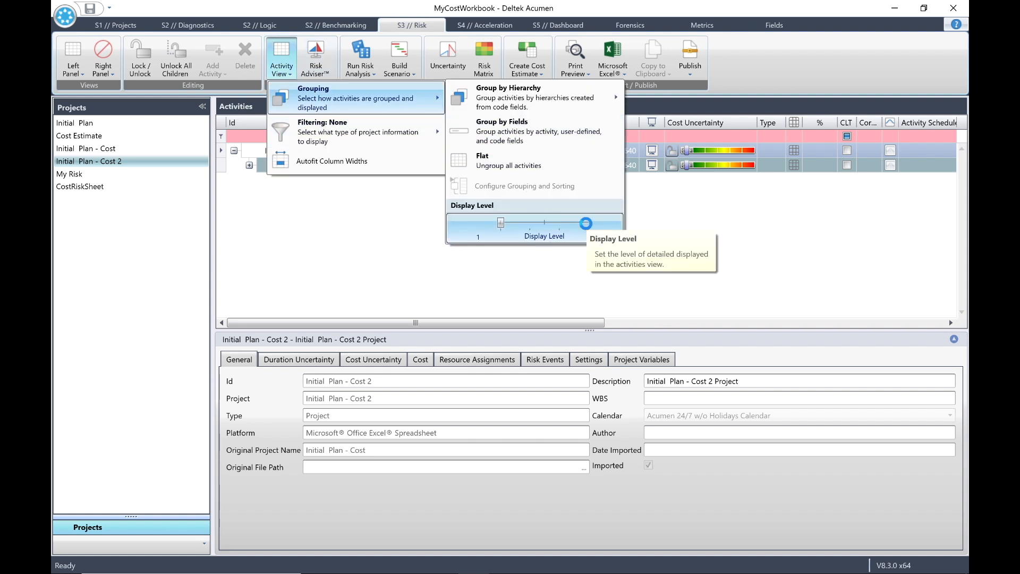
pyautogui.click(585, 223)
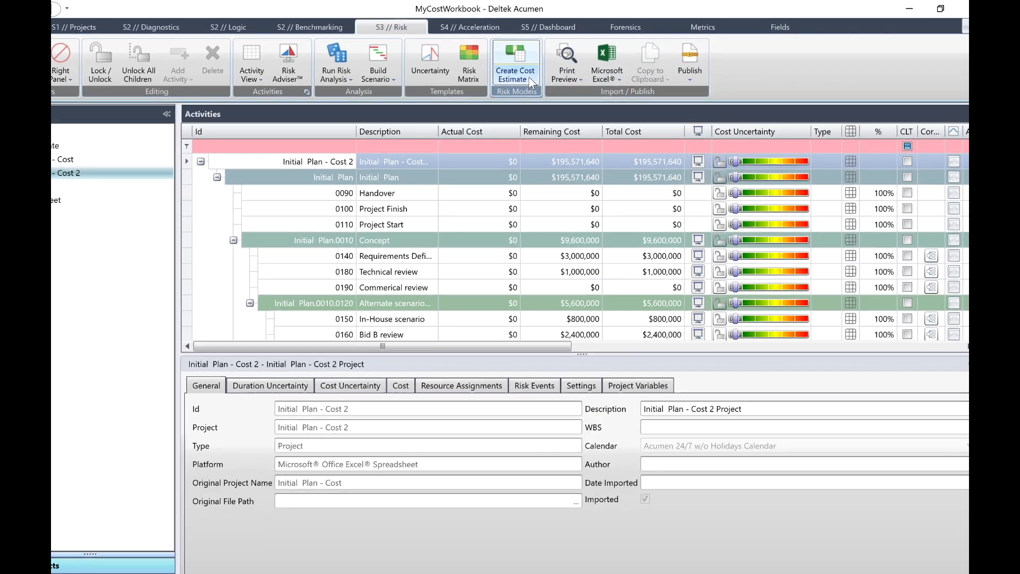
# Open the Excel template for importing a cost estimate and examine its Blank Template and Sample Data sheets.
pyautogui.click(530, 78)
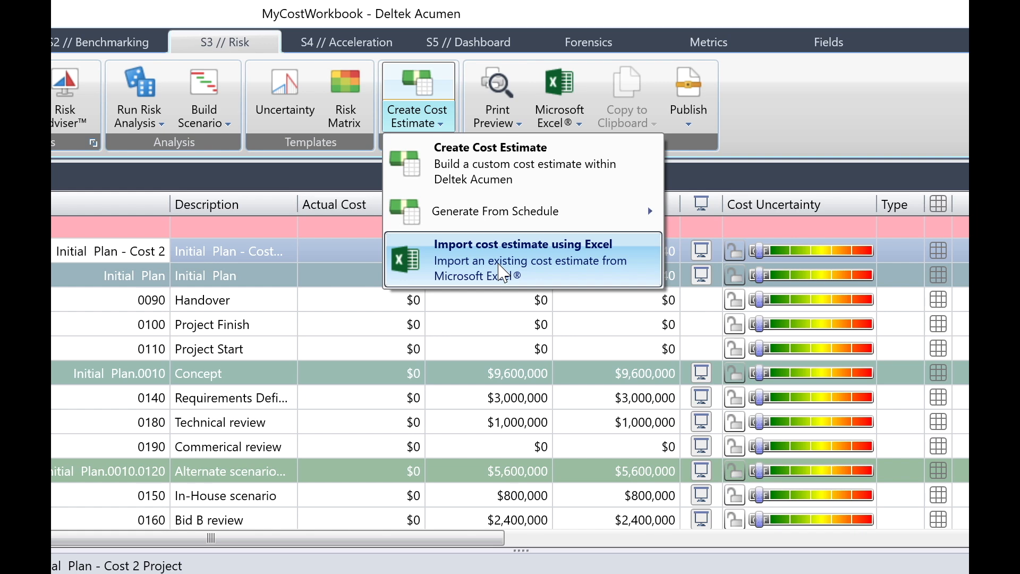
pyautogui.click(500, 265)
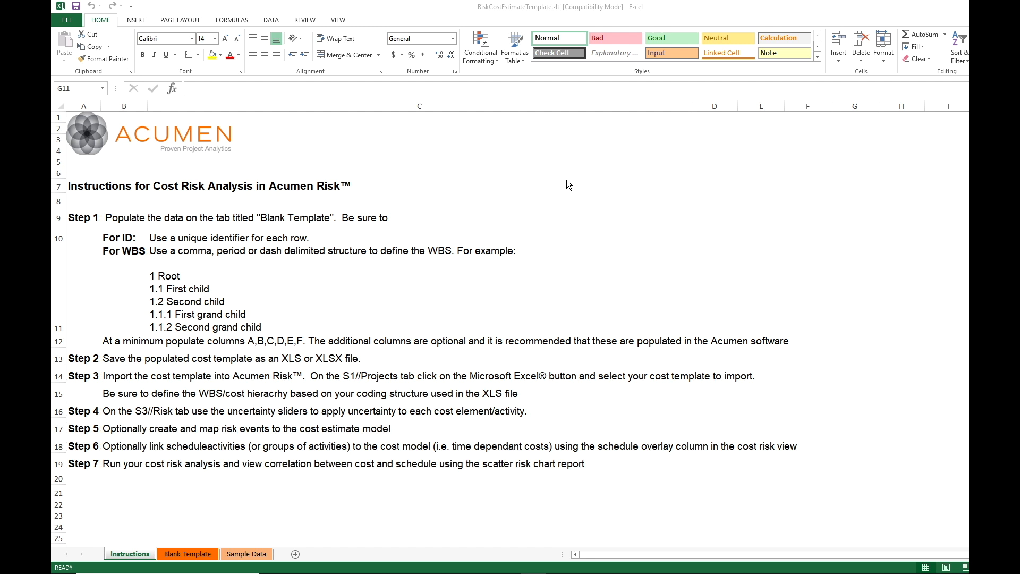
pyautogui.click(181, 553)
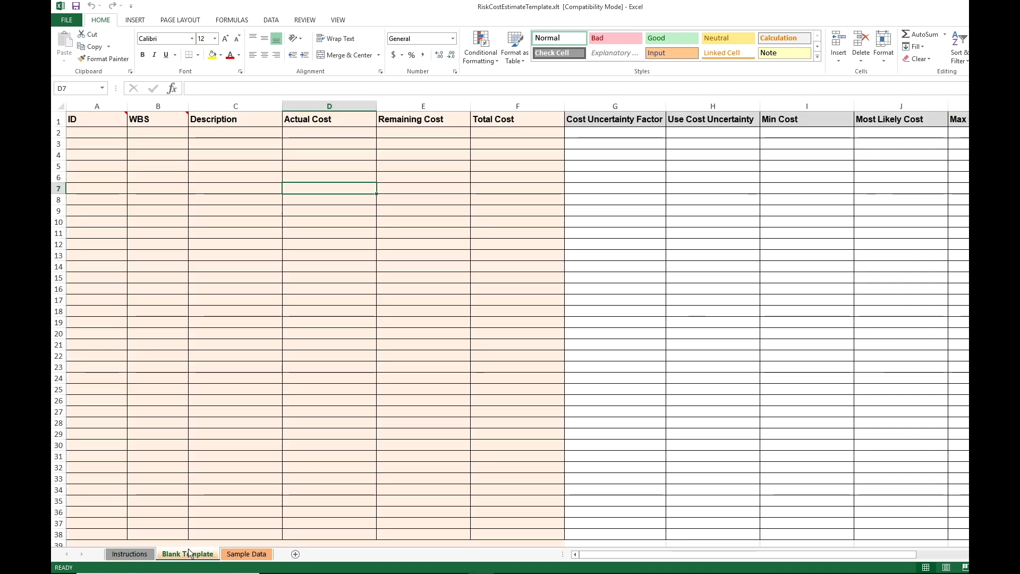
pyautogui.click(244, 553)
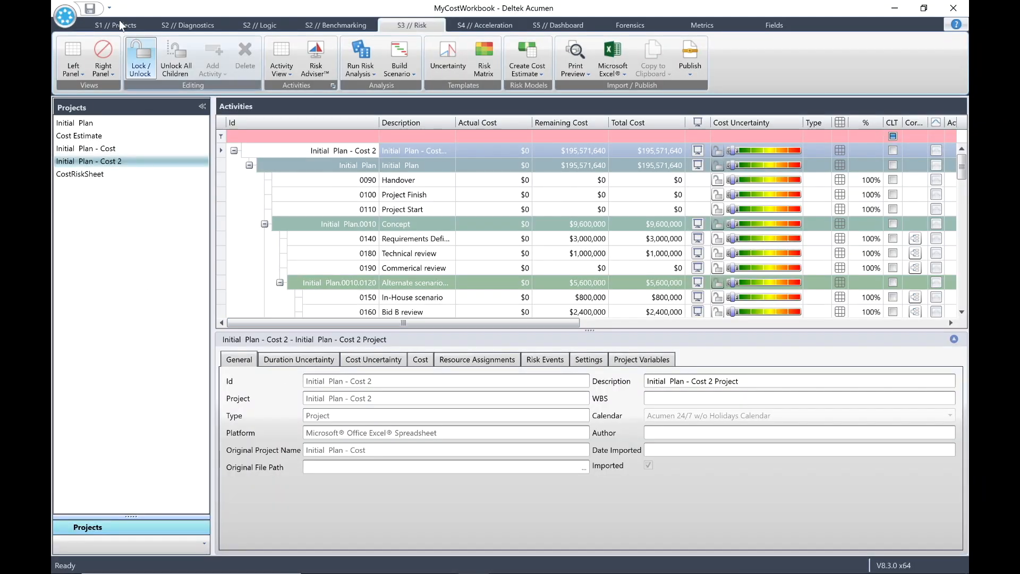
# Bring up the standard Microsoft Excel file import in the Projects view and cancel it without choosing a file.
pyautogui.click(119, 26)
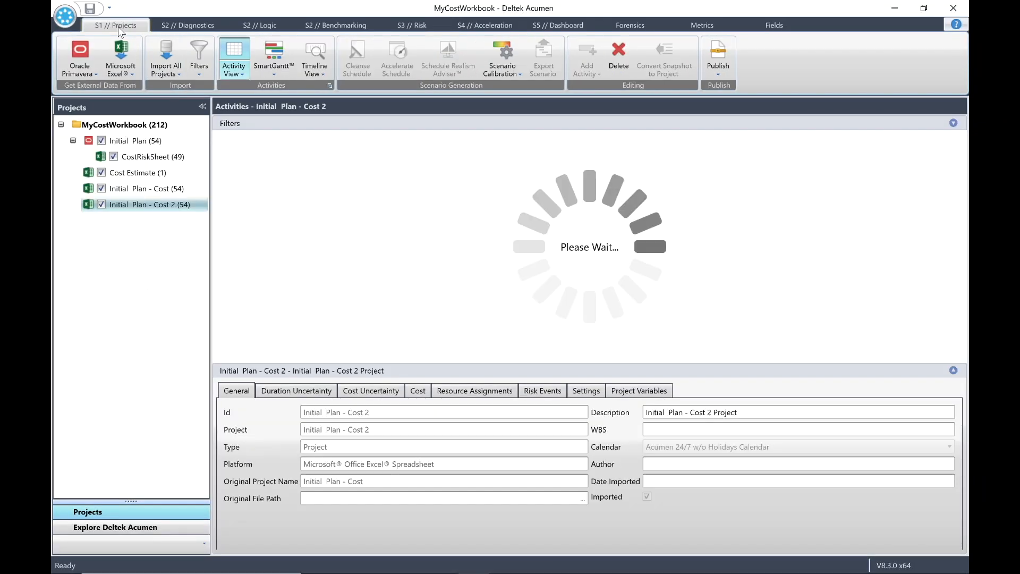
pyautogui.click(123, 71)
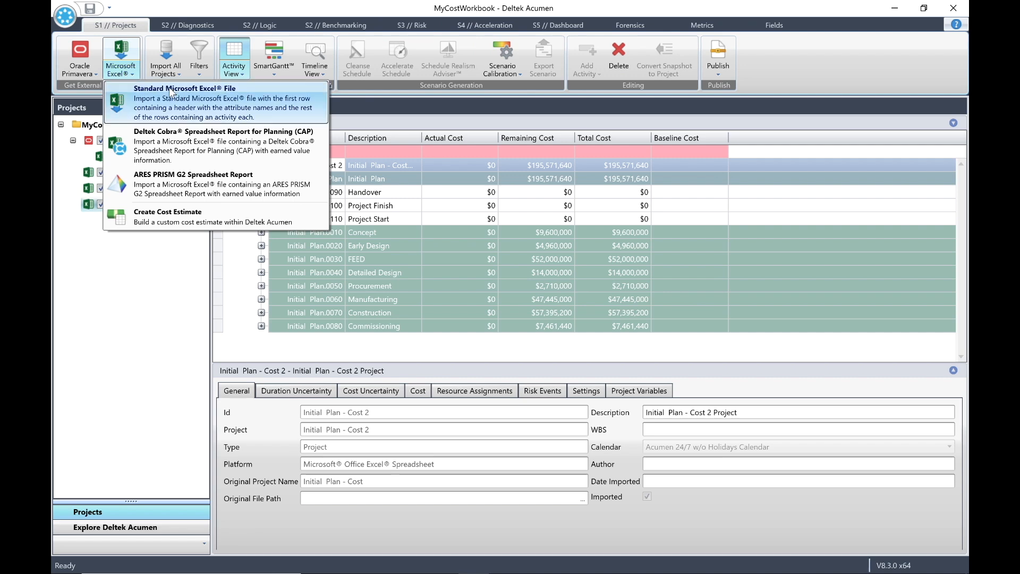
pyautogui.click(192, 95)
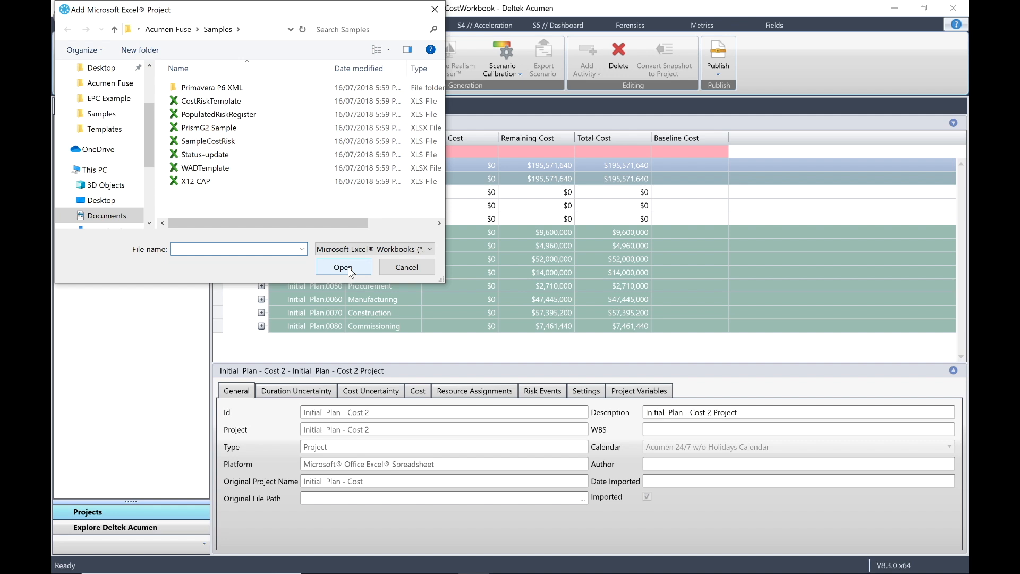
pyautogui.click(407, 268)
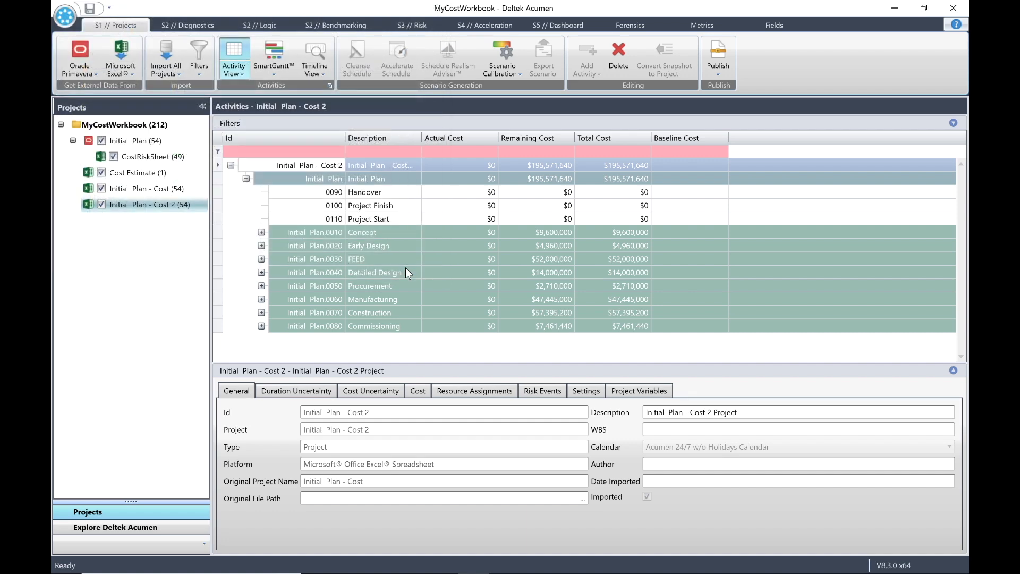